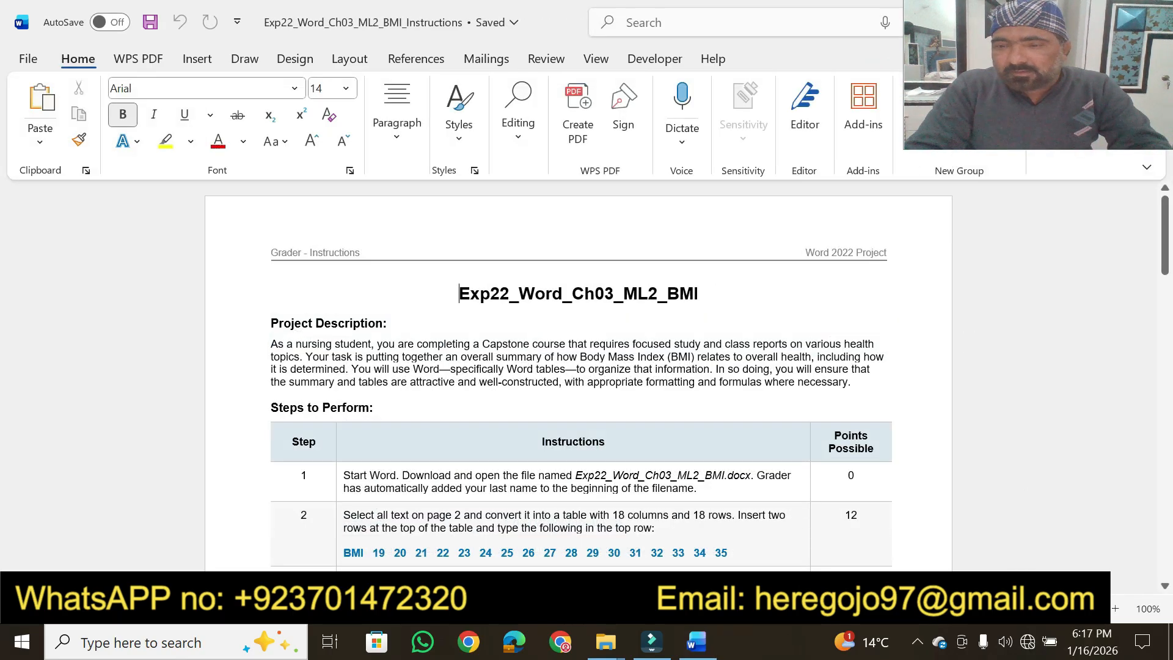
# Set the document title Exp22_Word_Ch03_ML2_BMI to font size 24 and highlight it in yellow
pyautogui.click(1116, 608)
pyautogui.click(1116, 609)
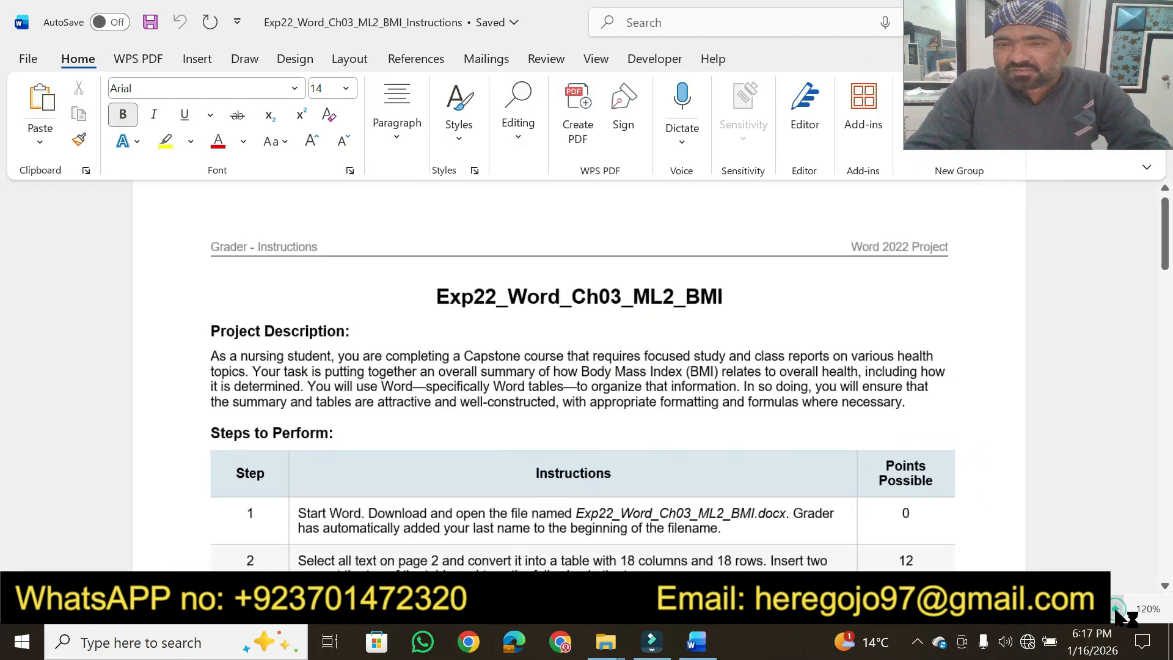
pyautogui.click(1115, 609)
pyautogui.click(1116, 608)
pyautogui.click(1115, 609)
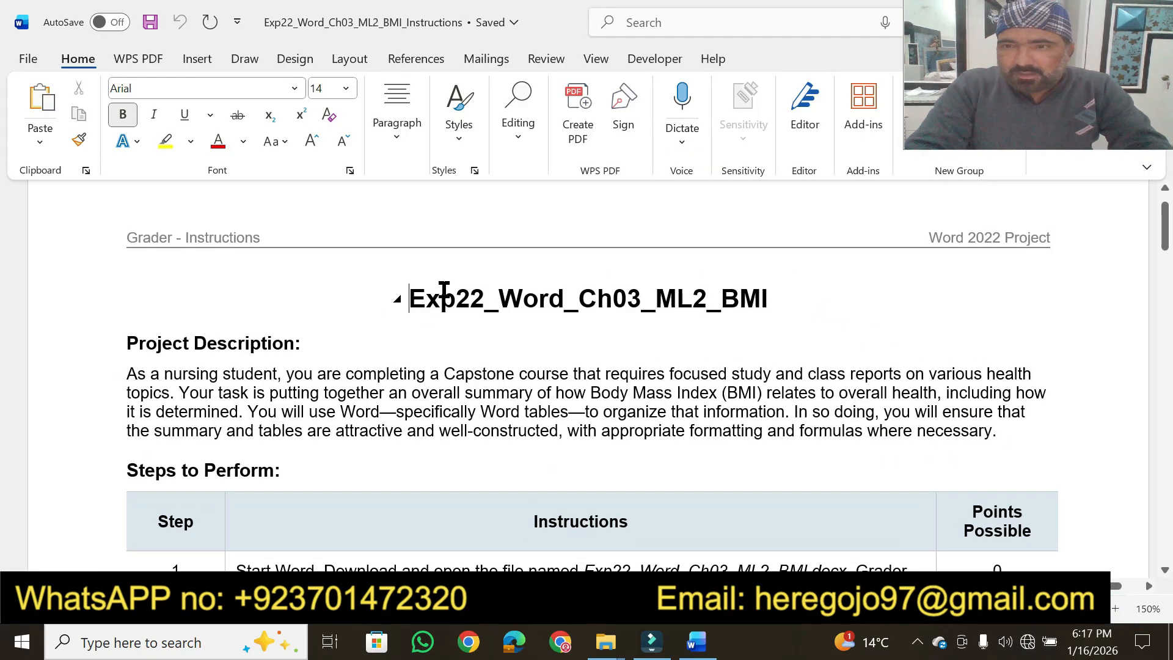
pyautogui.moveTo(400, 298); pyautogui.dragTo(779, 299)
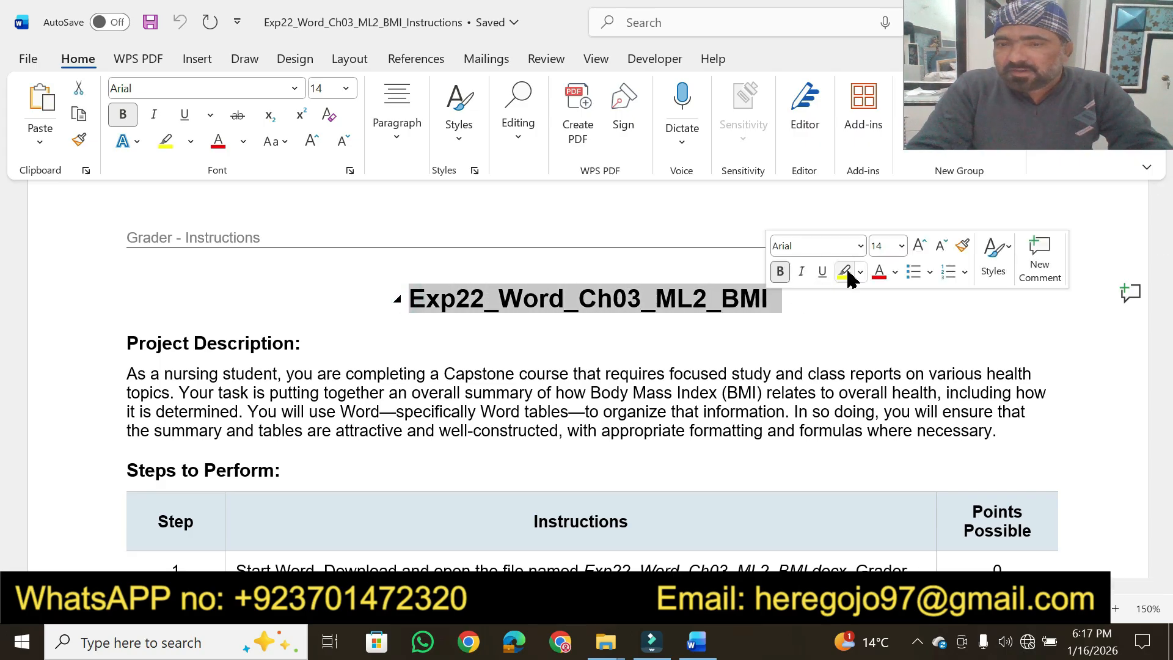
pyautogui.click(901, 246)
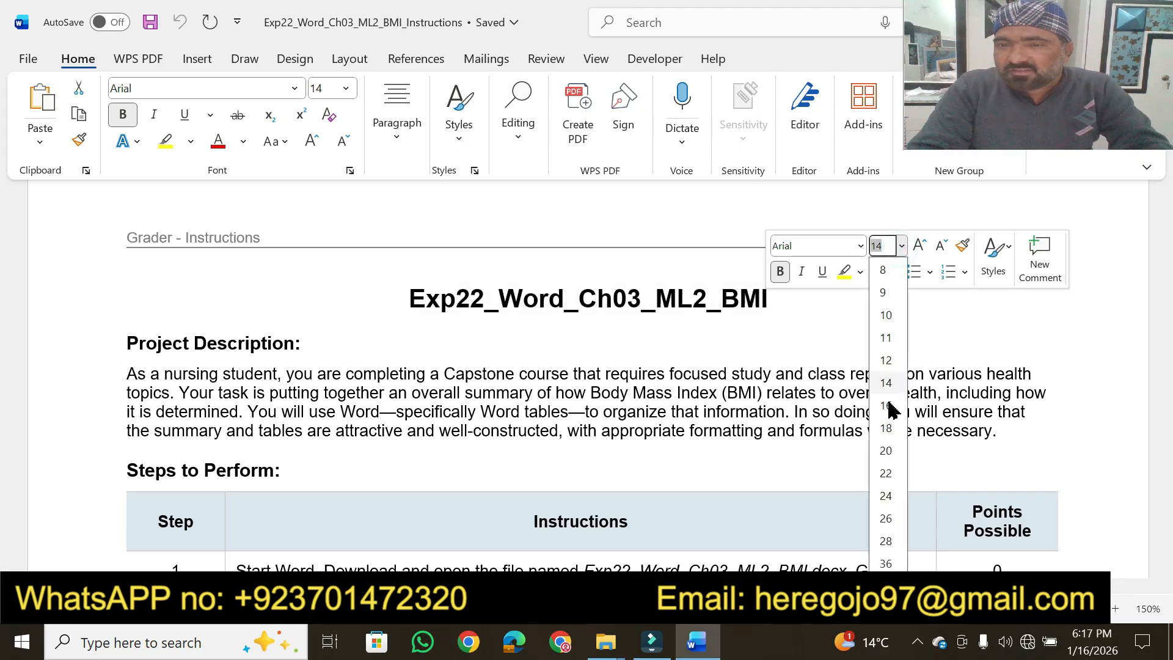
pyautogui.click(887, 495)
pyautogui.click(844, 272)
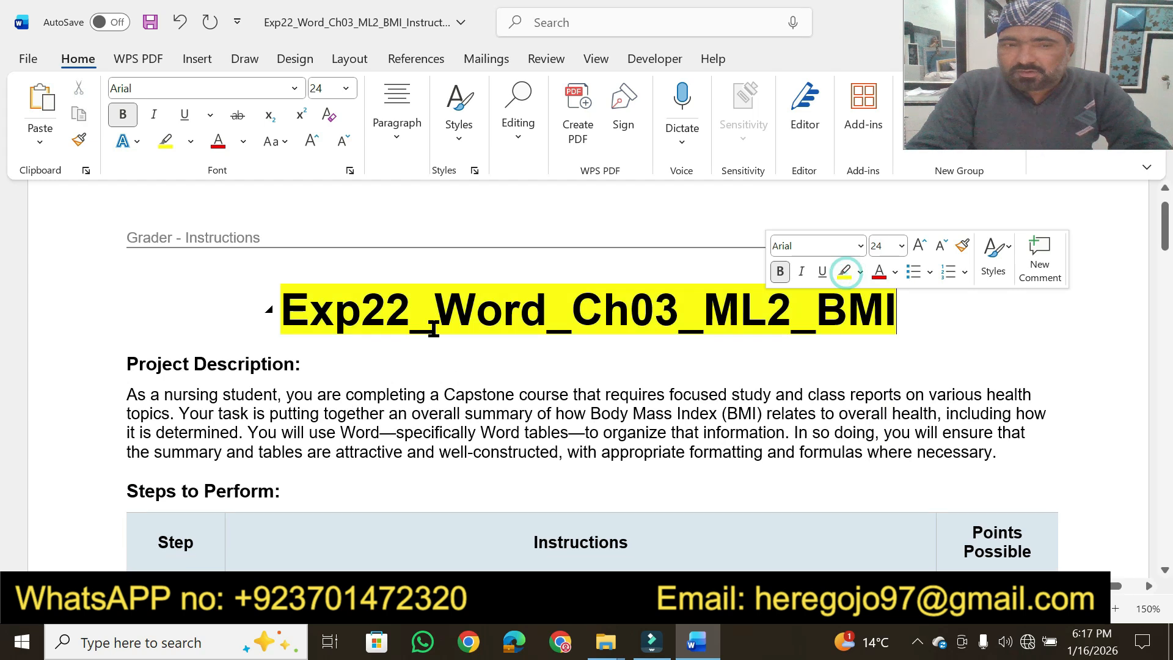
# Set the "Project Description:" heading to font size 20 and highlight it in yellow
pyautogui.moveTo(307, 367); pyautogui.dragTo(127, 365)
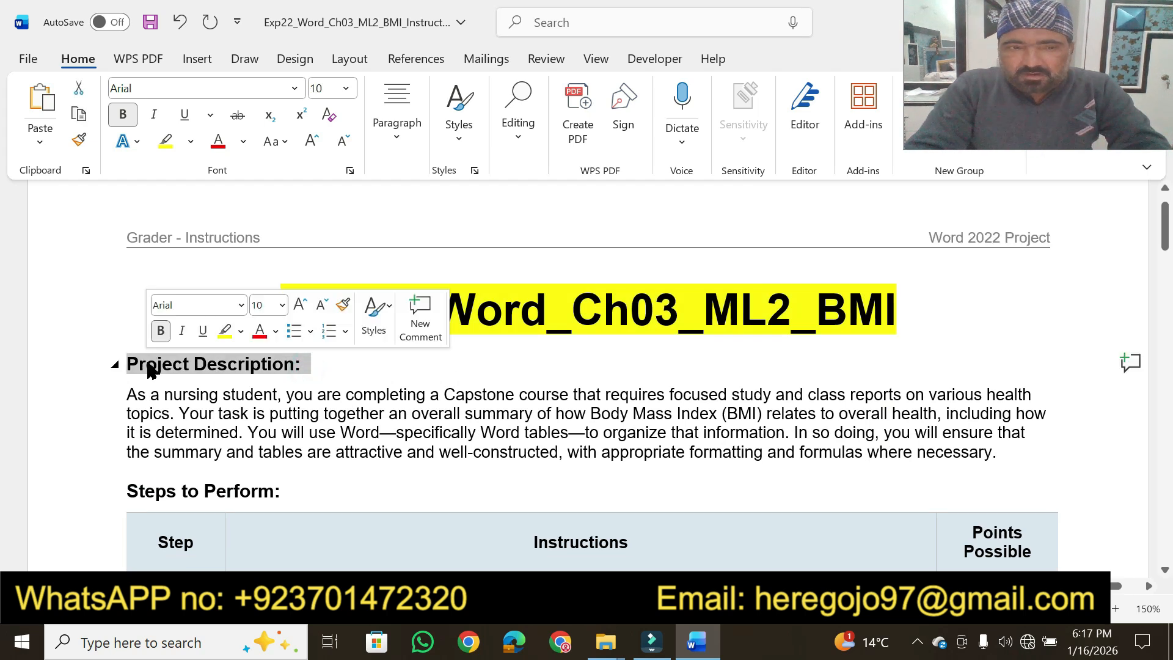
pyautogui.click(282, 306)
pyautogui.press('Escape')
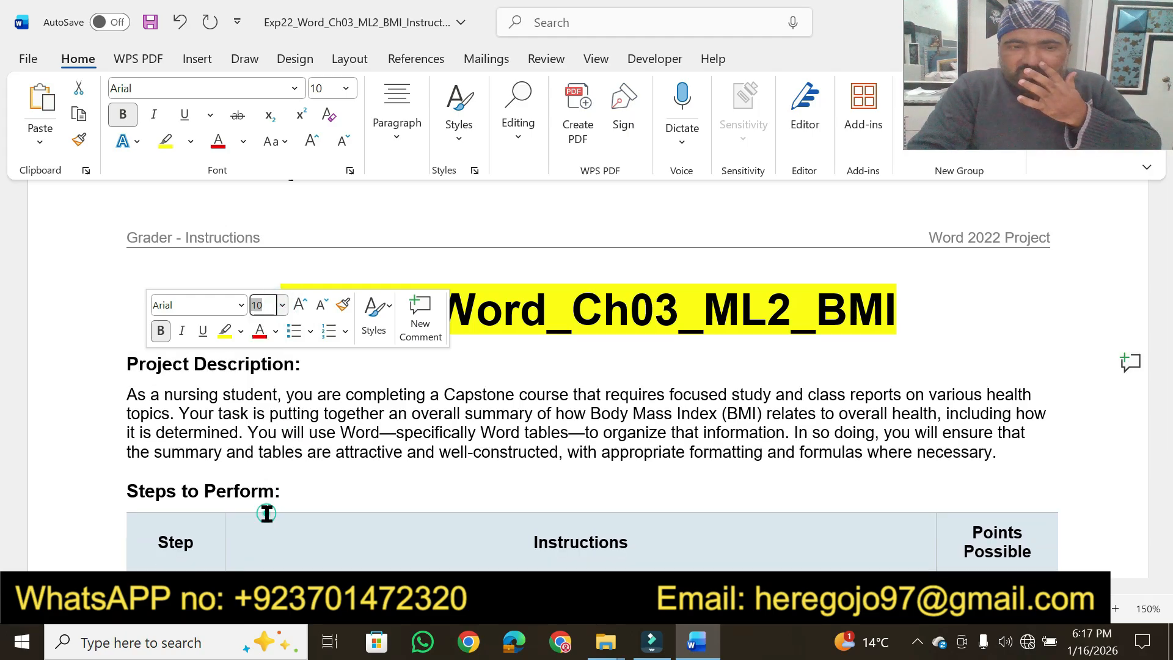
pyautogui.write('20')
pyautogui.press('Return')
pyautogui.click(225, 330)
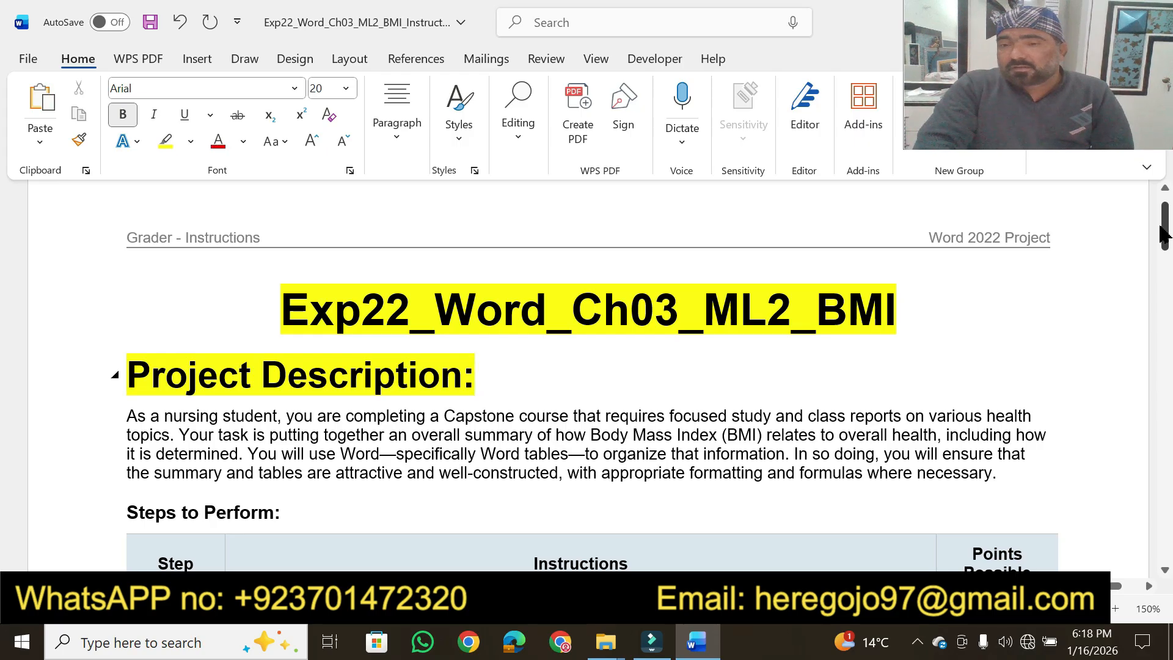
# Highlight step 13's number and its save, close and submit instruction in yellow at the end of the instructions table
pyautogui.moveTo(1160, 232); pyautogui.dragTo(1167, 431)
pyautogui.moveTo(712, 437); pyautogui.dragTo(257, 420)
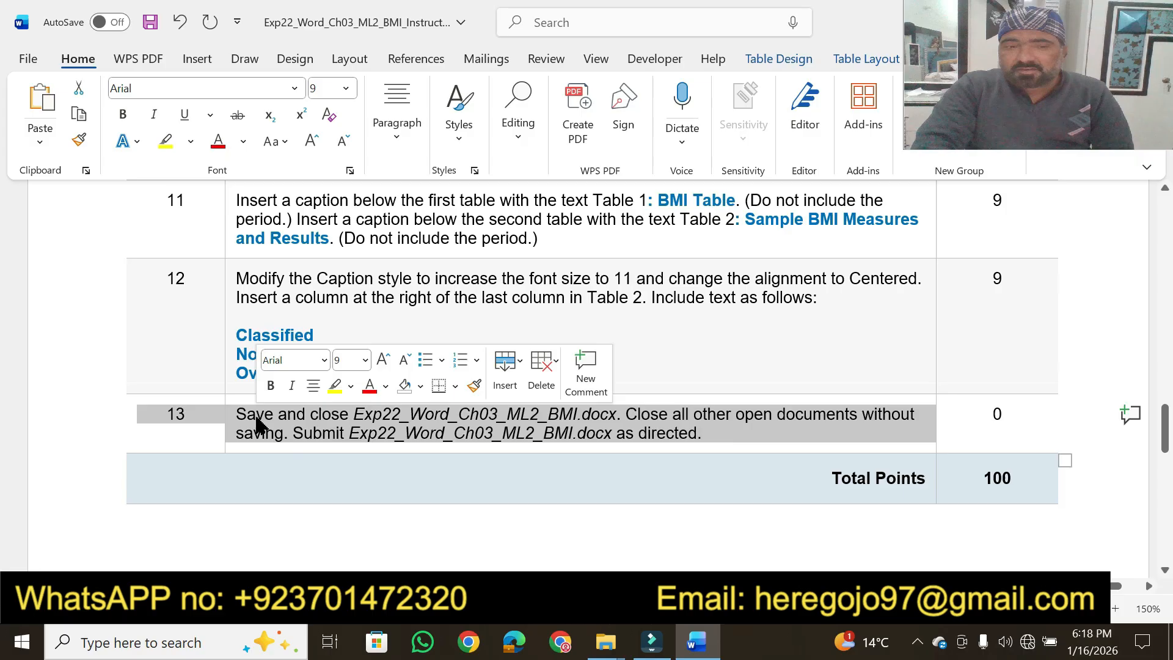
pyautogui.click(334, 385)
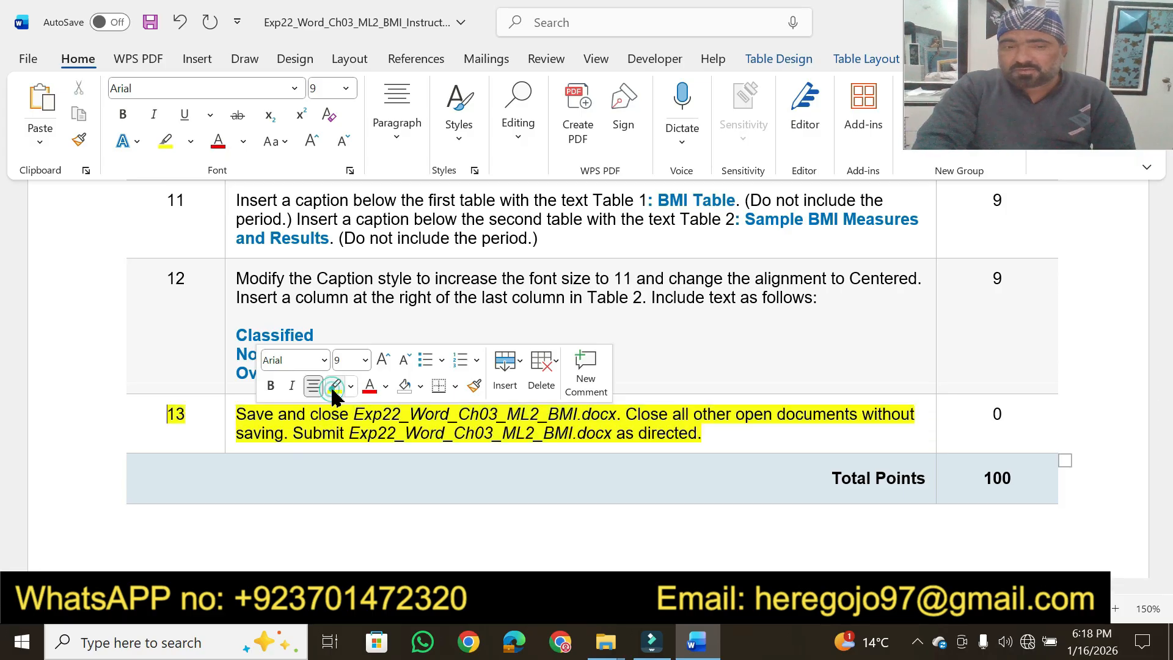
pyautogui.click(726, 435)
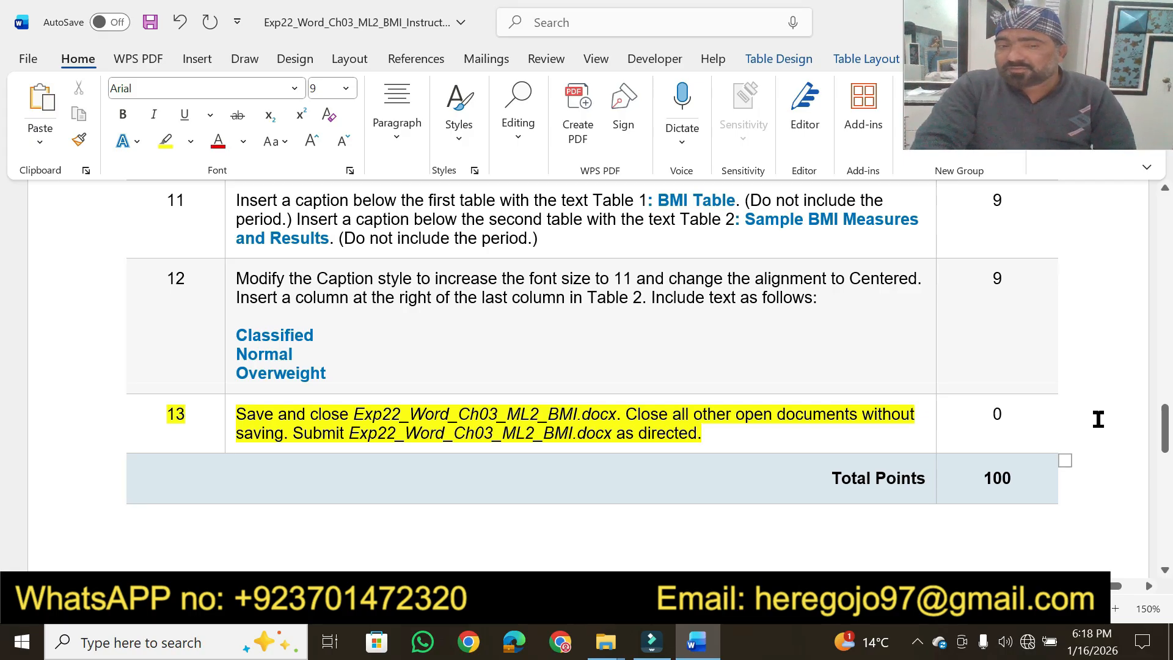
# Highlight the key phrases of the Project Description paragraph in yellow, from "As a nursing student" through "where necessary"
pyautogui.moveTo(1165, 440); pyautogui.dragTo(1164, 244)
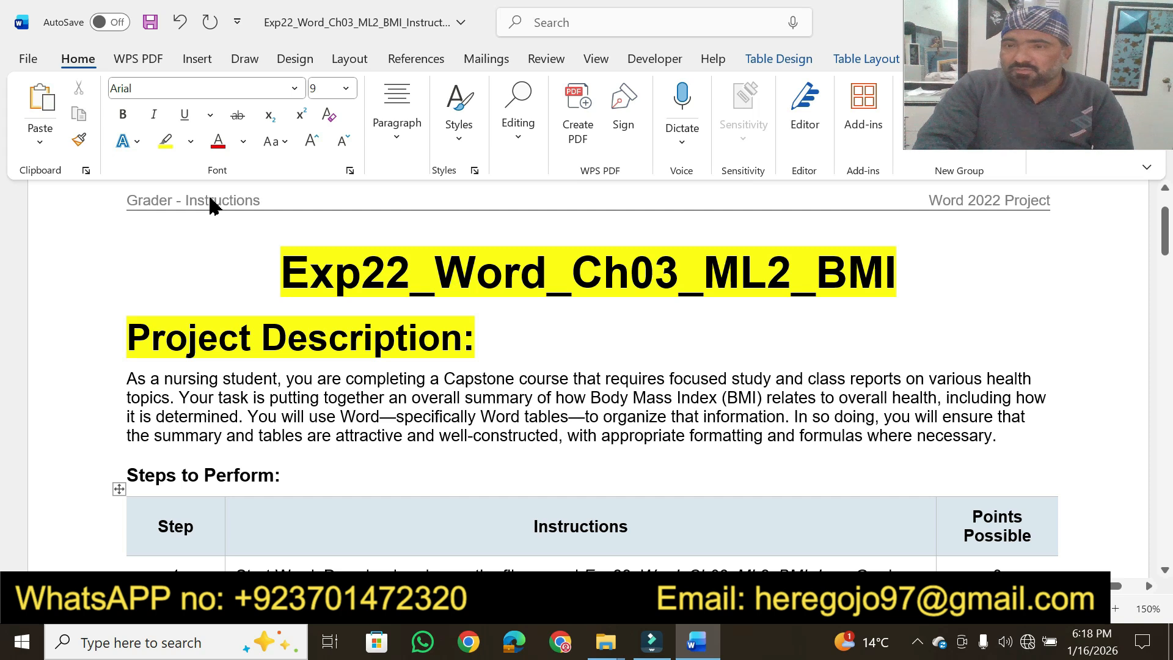
pyautogui.click(165, 141)
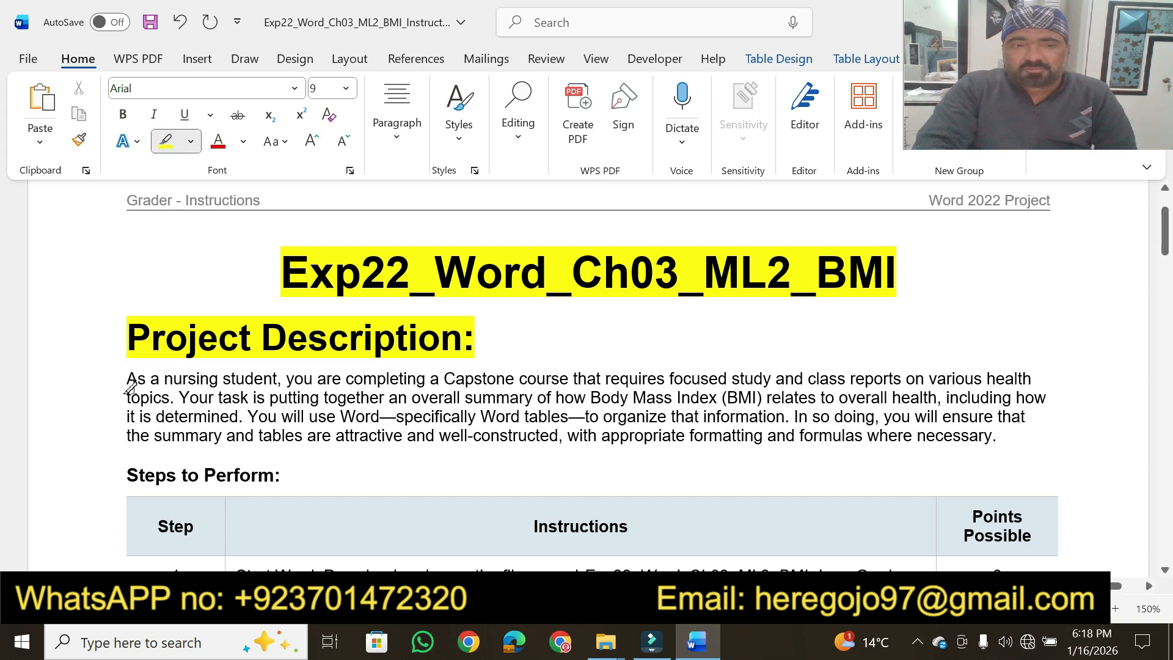
pyautogui.moveTo(122, 380)
pyautogui.mouseDown()
pyautogui.moveTo(274, 379)
pyautogui.moveTo(254, 379)
pyautogui.mouseUp()
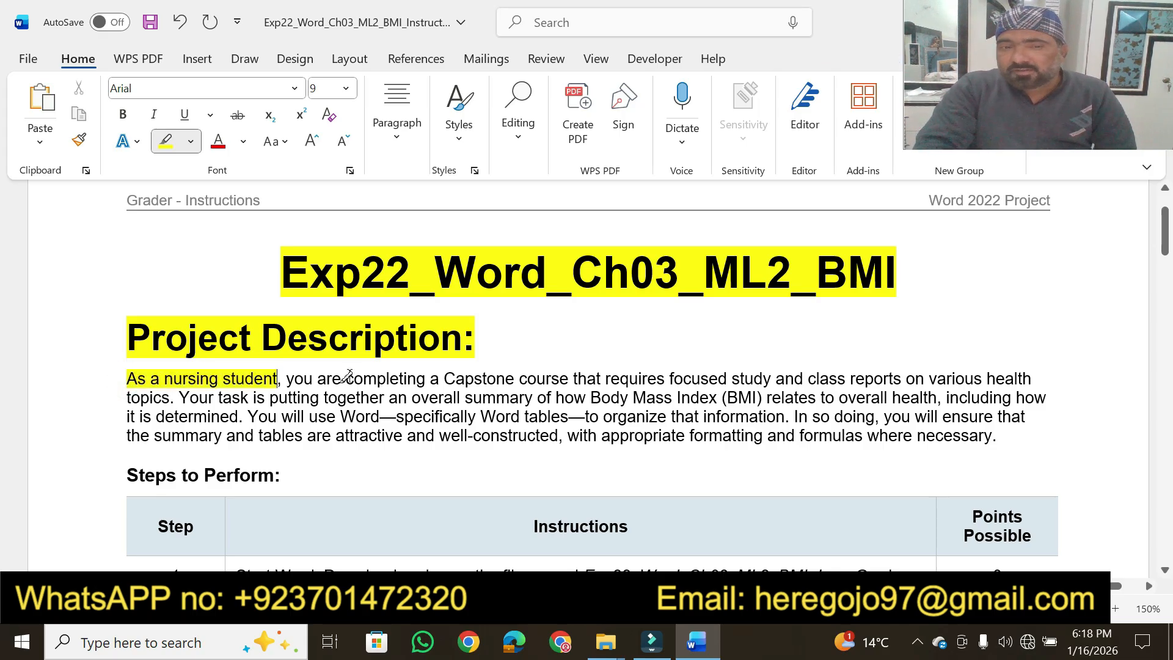
pyautogui.moveTo(347, 374); pyautogui.dragTo(791, 372)
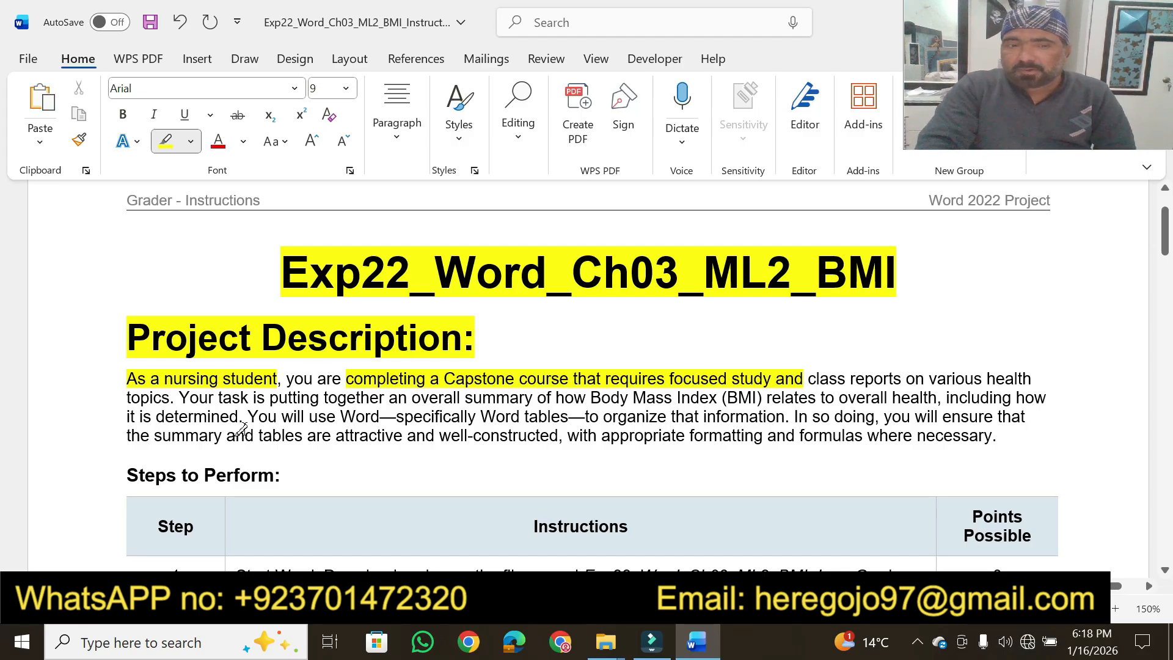
pyautogui.moveTo(165, 398); pyautogui.dragTo(116, 404)
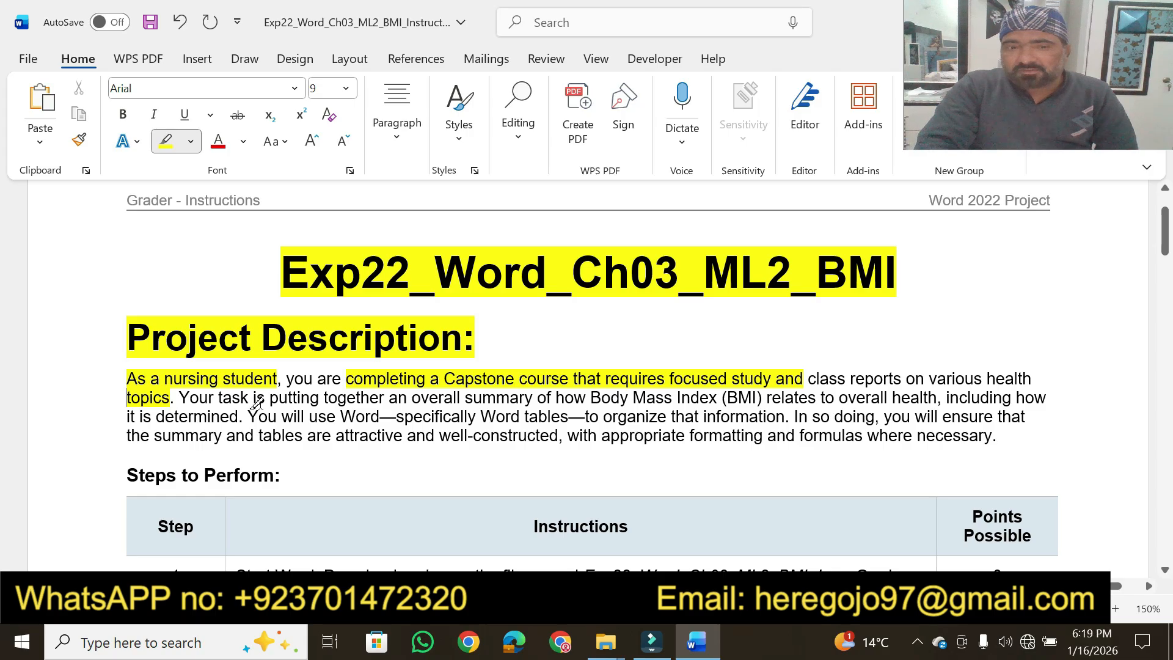
pyautogui.moveTo(322, 397)
pyautogui.mouseDown()
pyautogui.moveTo(541, 384)
pyautogui.moveTo(715, 396)
pyautogui.mouseUp()
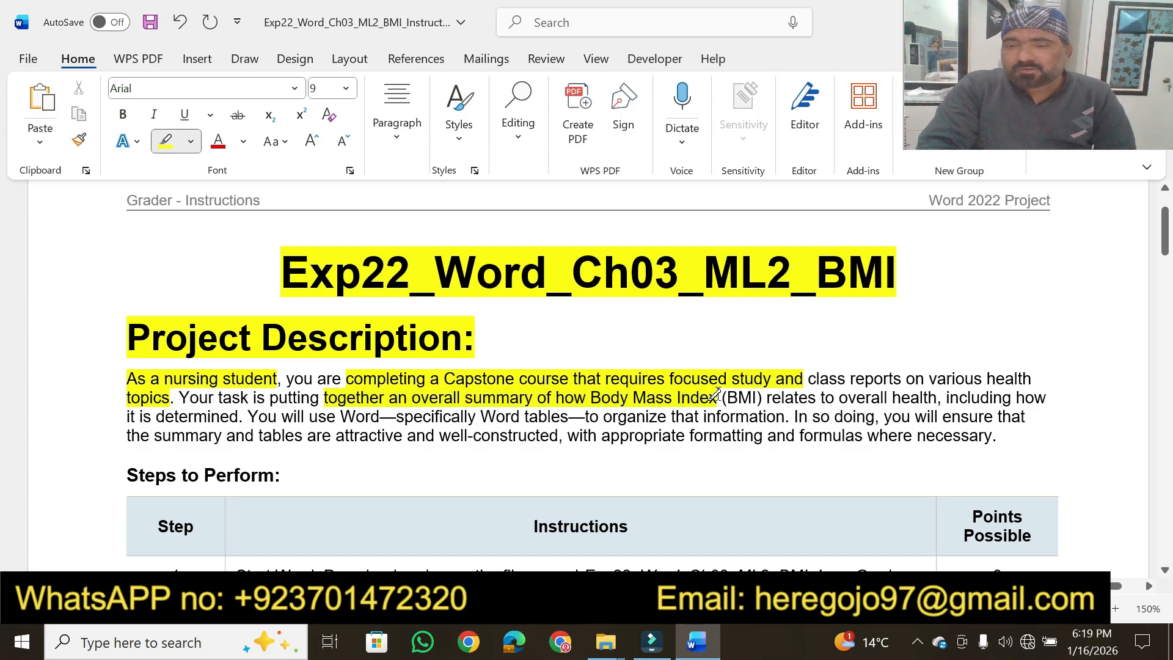
pyautogui.moveTo(839, 398); pyautogui.dragTo(937, 397)
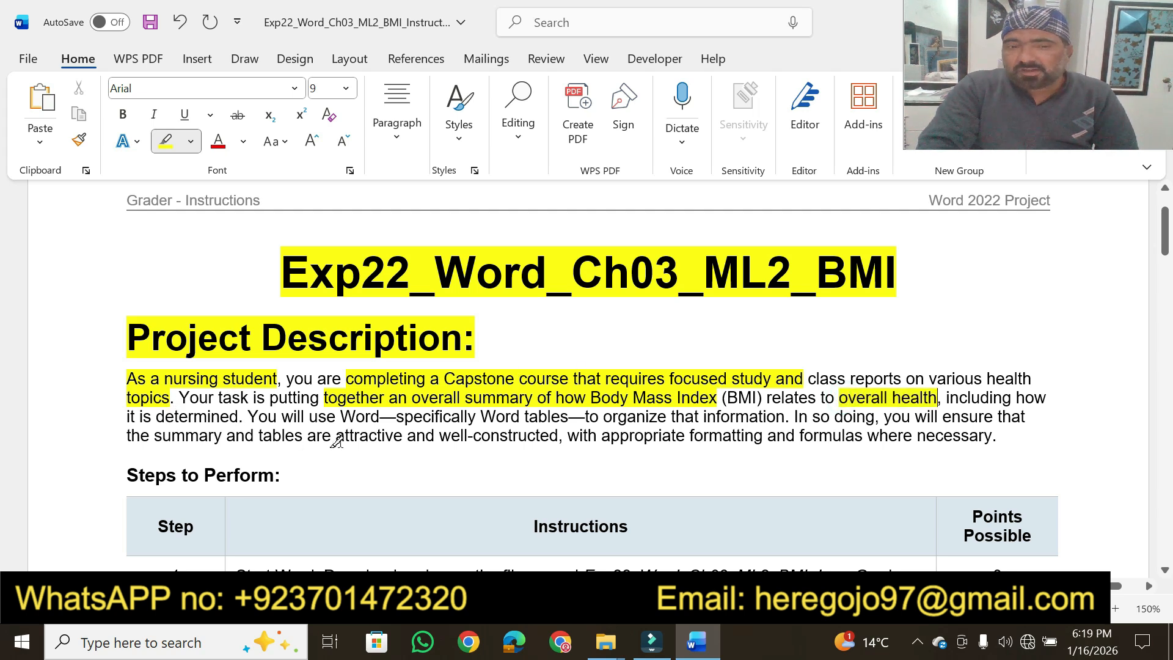
pyautogui.moveTo(338, 416); pyautogui.dragTo(738, 418)
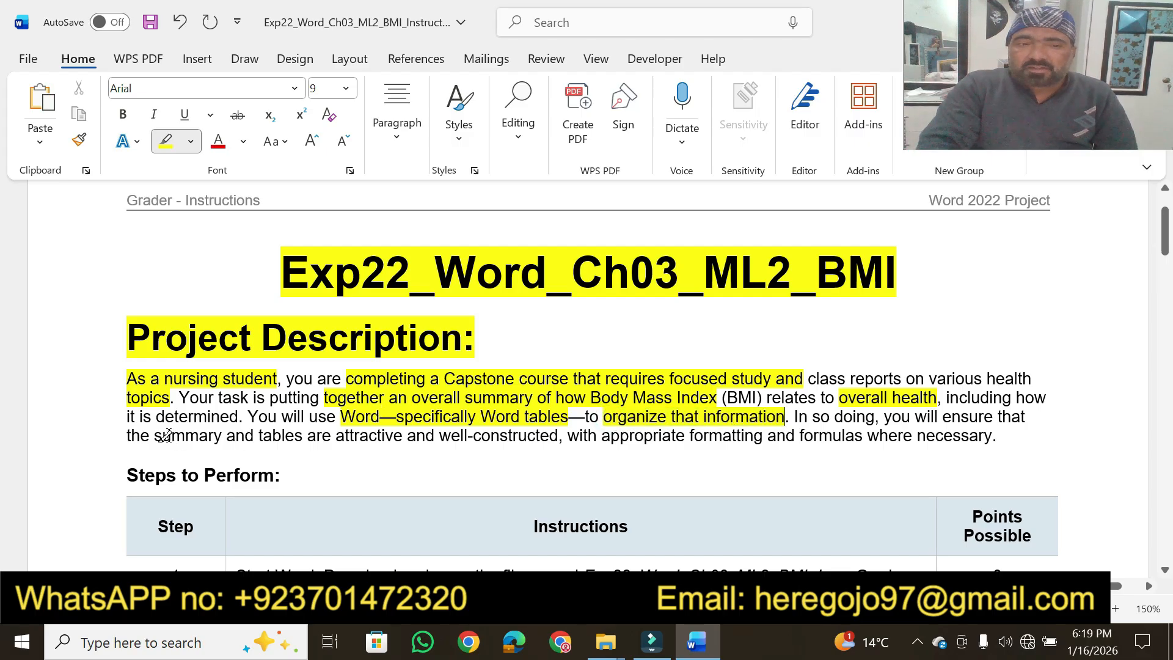
pyautogui.moveTo(162, 435)
pyautogui.mouseDown()
pyautogui.moveTo(399, 449)
pyautogui.moveTo(682, 435)
pyautogui.mouseUp()
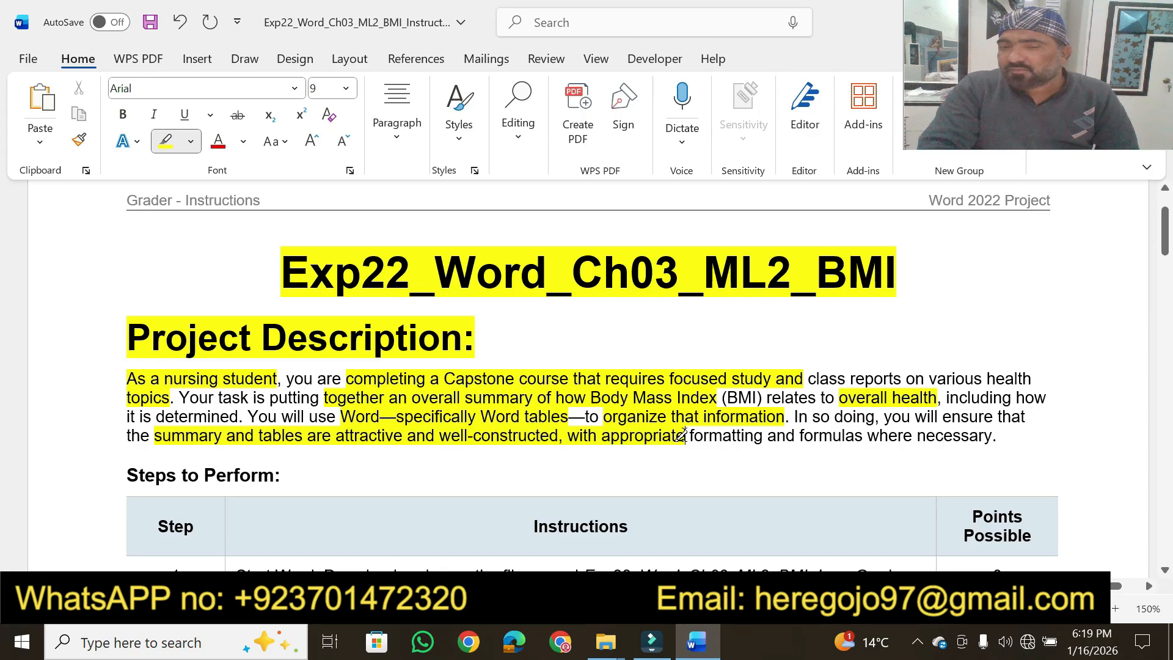
pyautogui.moveTo(867, 435)
pyautogui.mouseDown()
pyautogui.moveTo(992, 436)
pyautogui.moveTo(953, 436)
pyautogui.mouseUp()
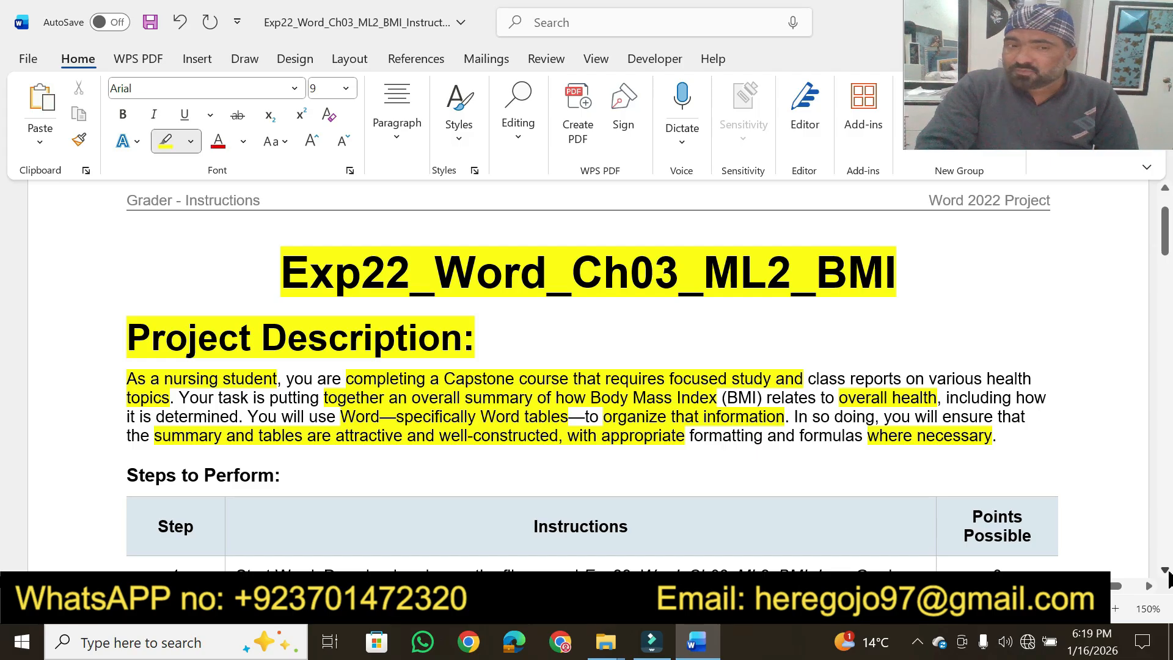
# Highlight the "Steps to Perform:" heading, the "Instructions" column header and the first line of step 1 in yellow
pyautogui.scroll(-5, 1168, 578)
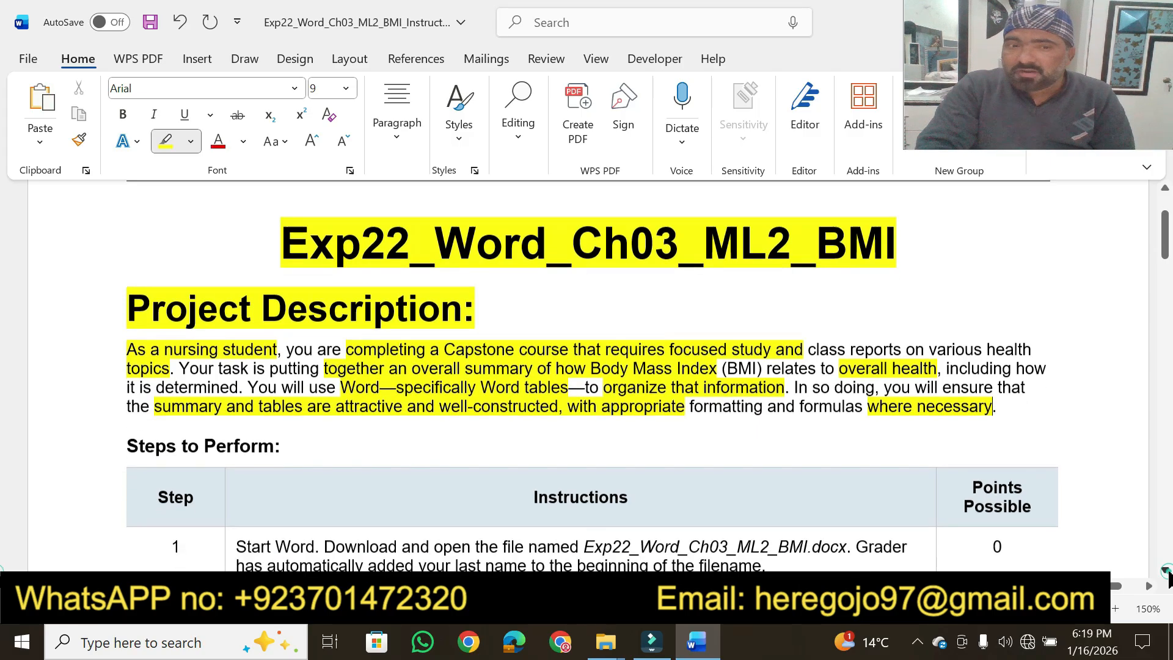
pyautogui.scroll(-2, 1169, 577)
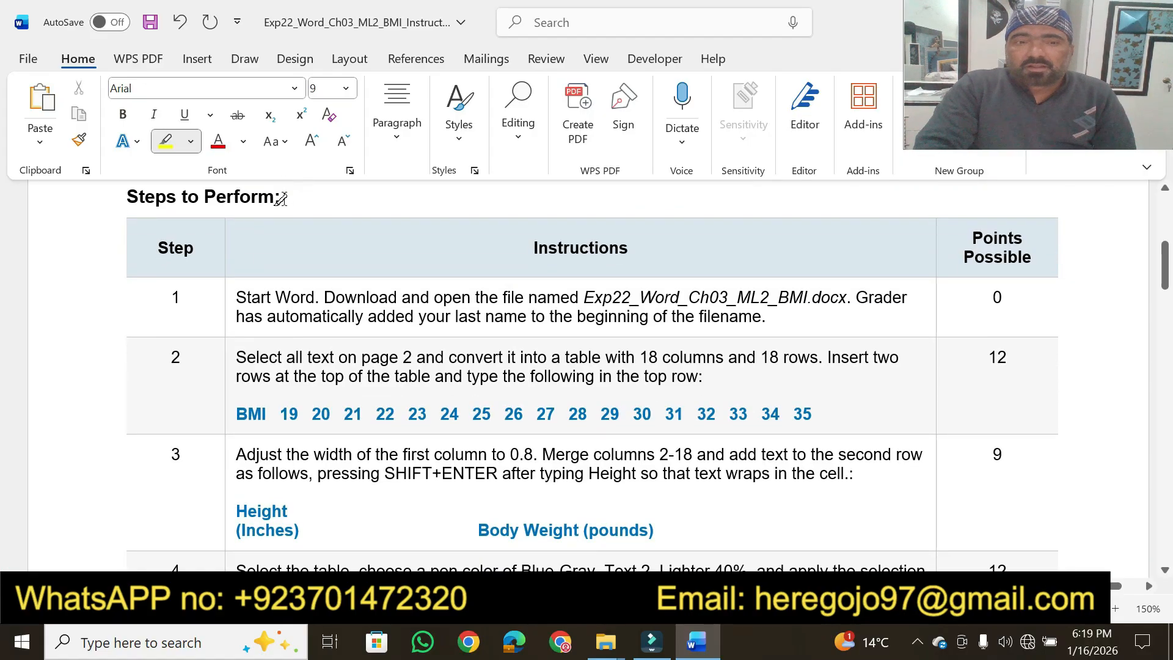
pyautogui.moveTo(284, 197); pyautogui.dragTo(127, 197)
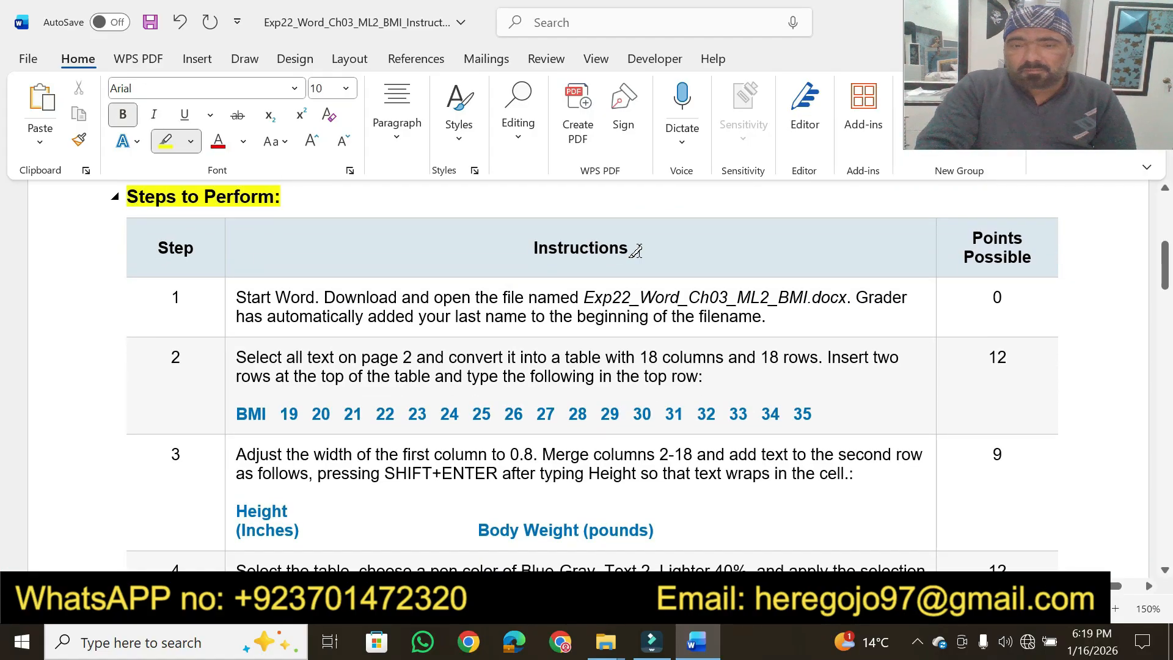
pyautogui.moveTo(634, 244); pyautogui.dragTo(532, 248)
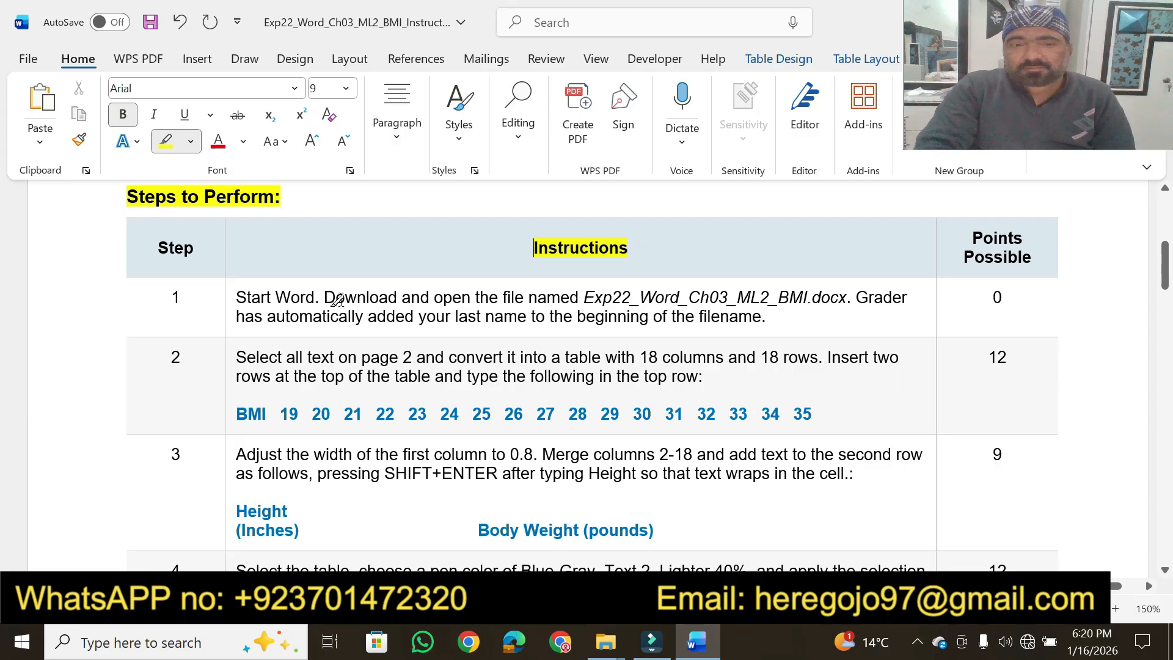
pyautogui.moveTo(237, 294); pyautogui.dragTo(862, 294)
# Switch to File Explorer, open the BMI assignment document from the "for vedio" folder, and enable editing in Word
pyautogui.click(605, 642)
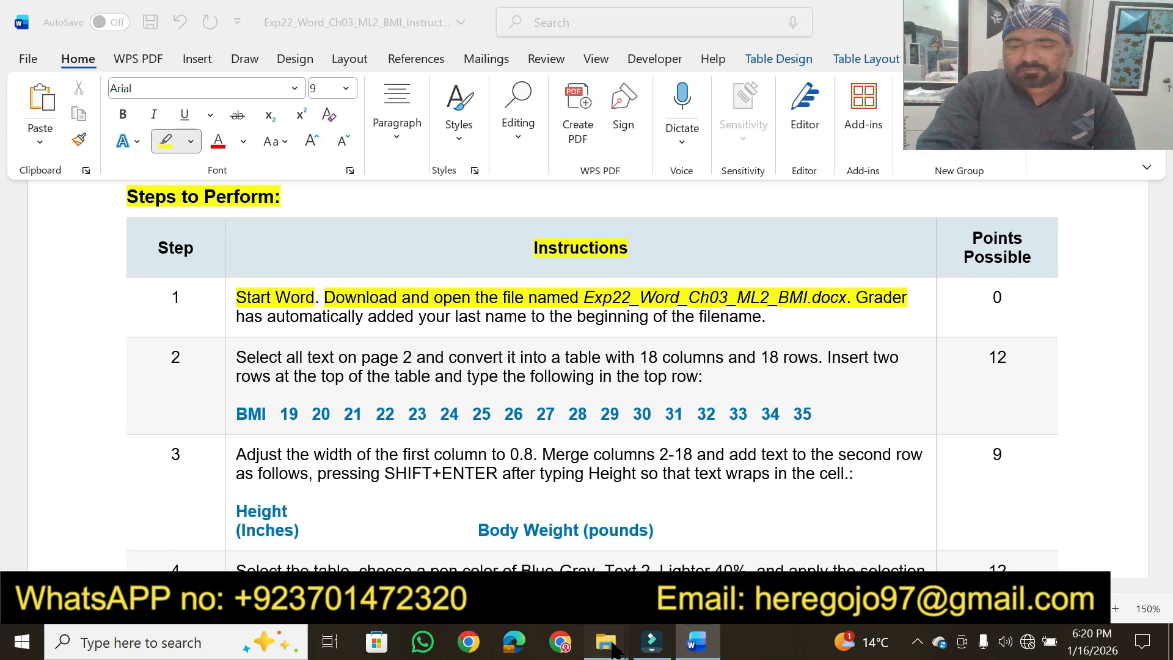
pyautogui.click(702, 534)
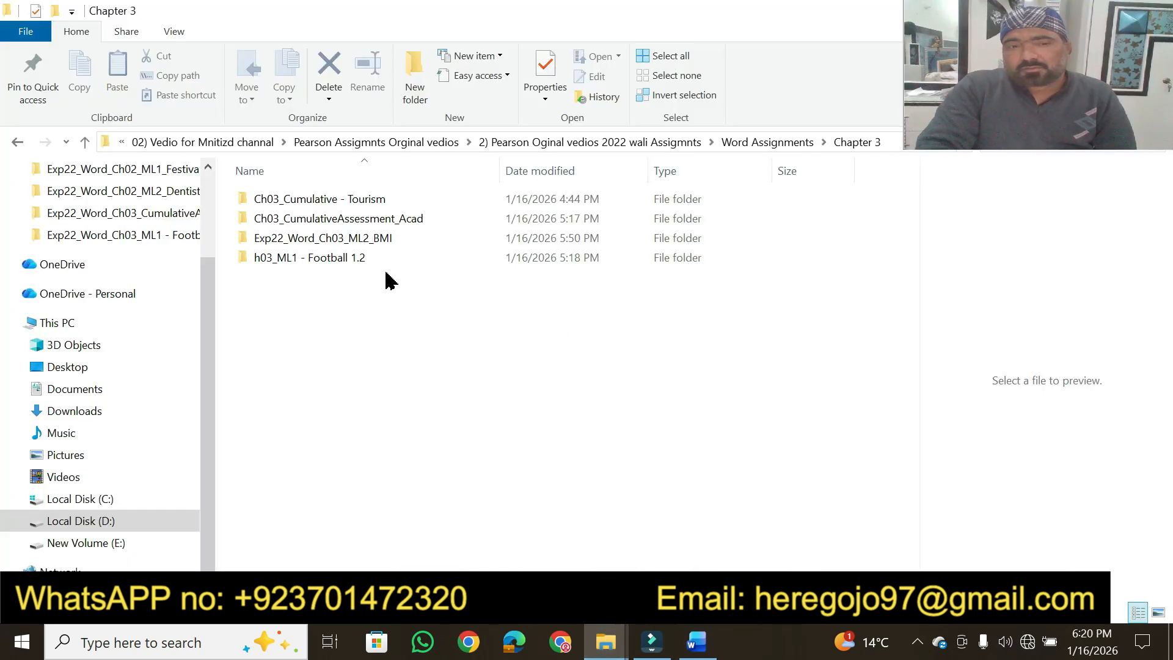
pyautogui.click(606, 642)
pyautogui.click(507, 541)
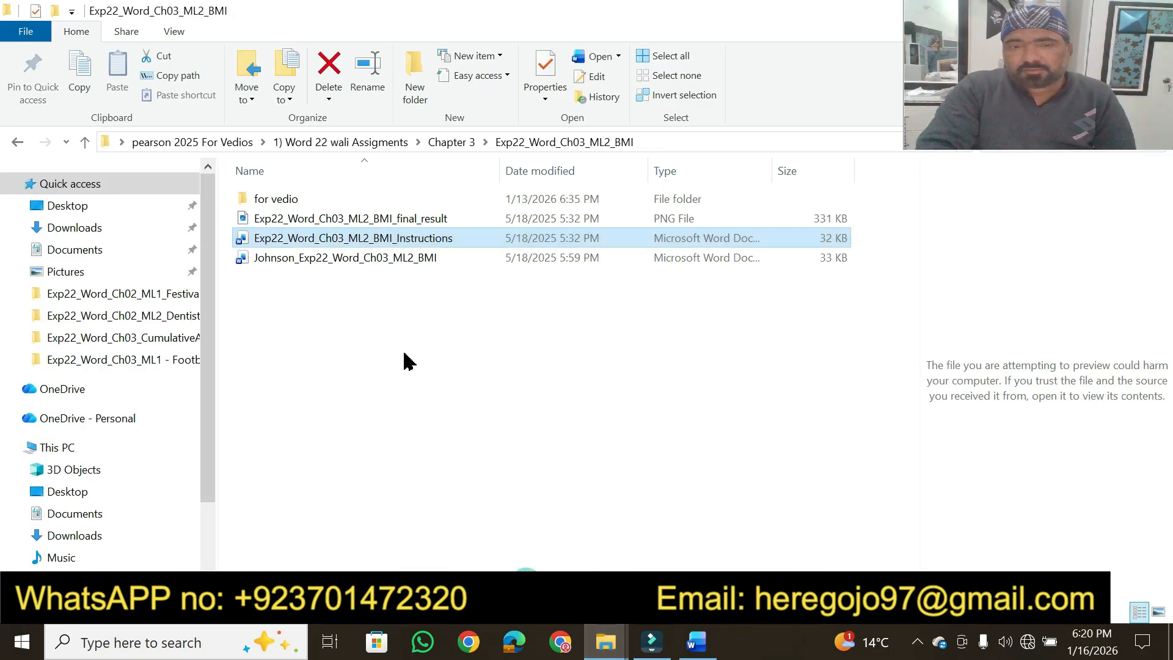
pyautogui.doubleClick(314, 199)
pyautogui.doubleClick(349, 207)
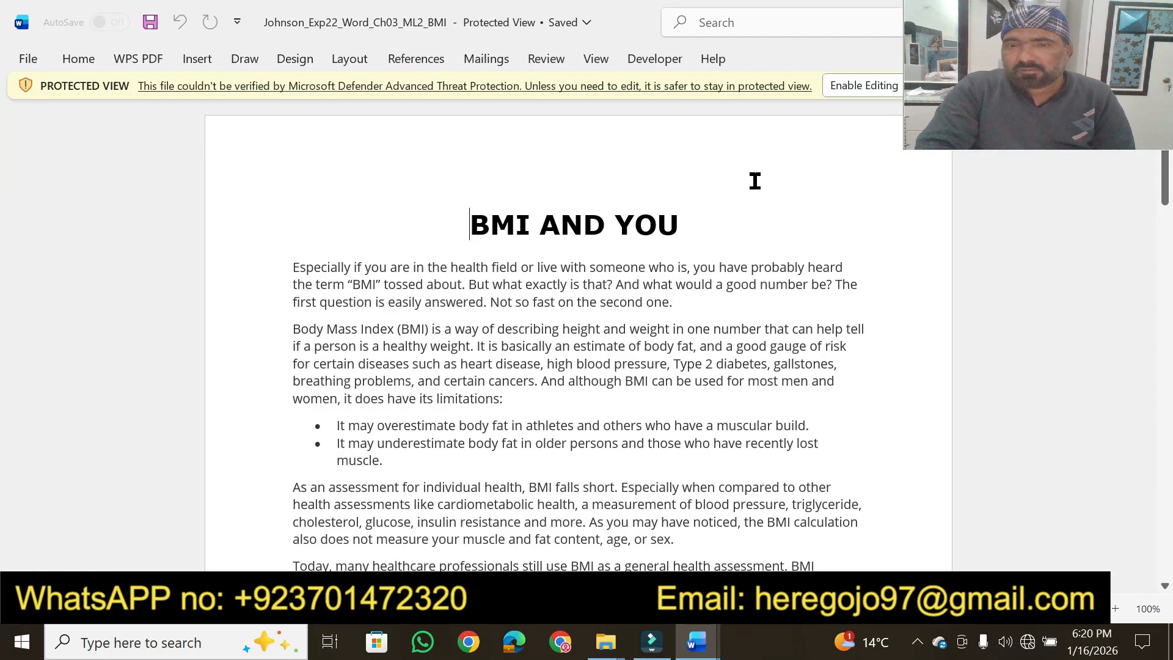
pyautogui.click(865, 85)
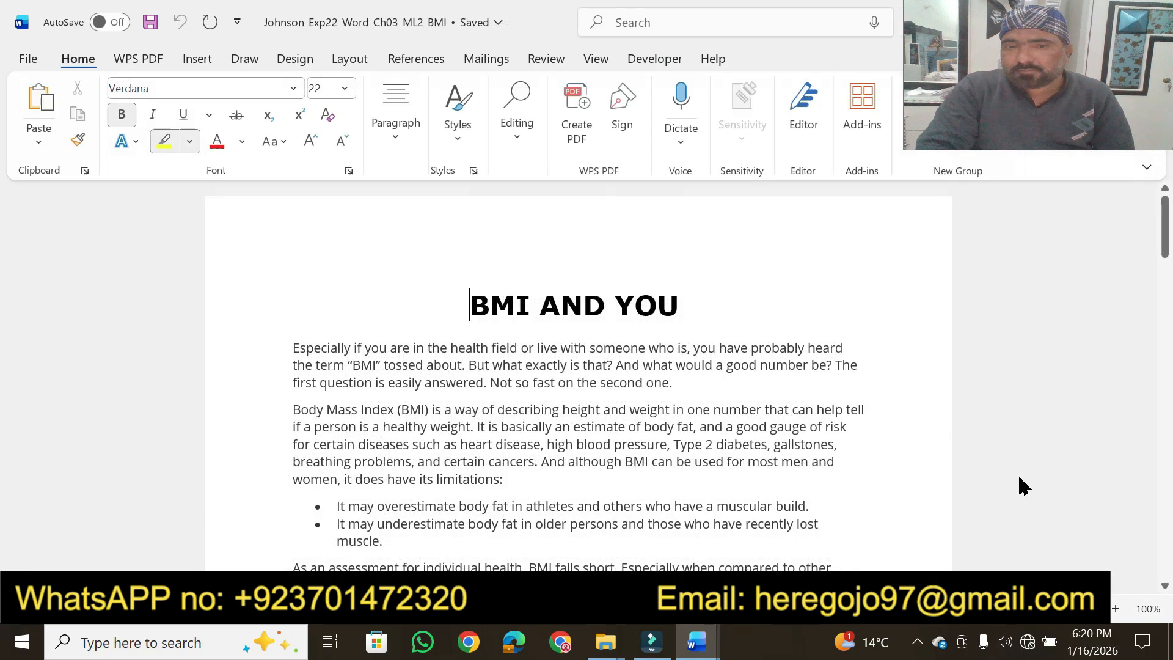
pyautogui.click(1115, 608)
pyautogui.click(1115, 608)
pyautogui.click(1115, 608)
pyautogui.click(1115, 609)
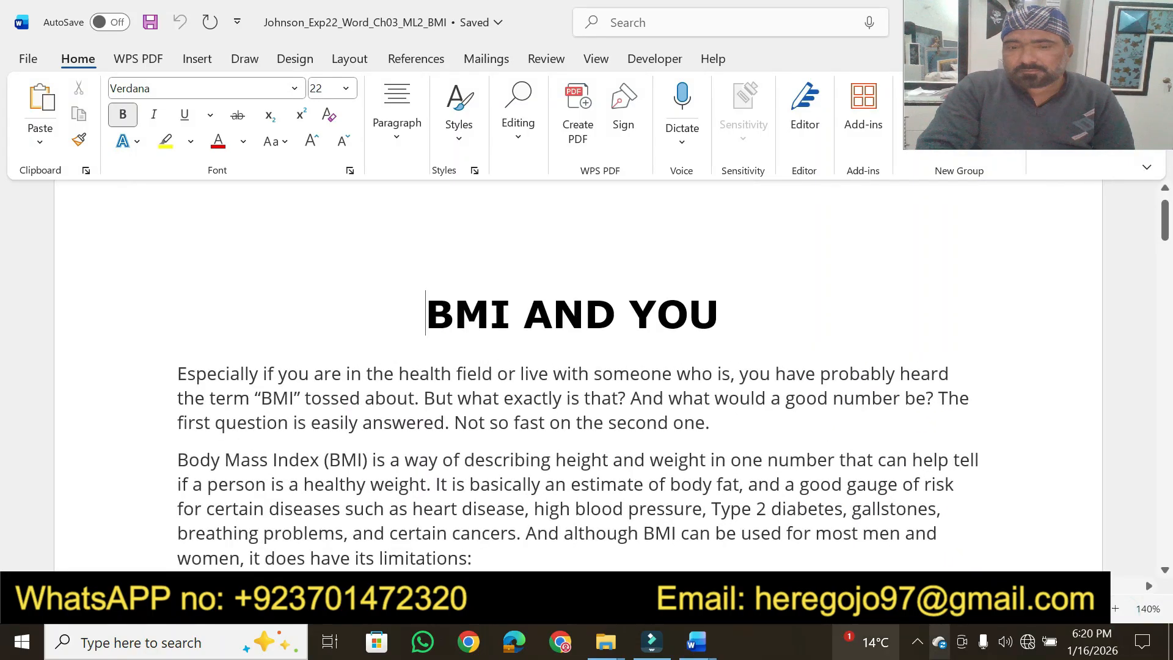
# In the instructions document, highlight step 2's opening sentence in yellow, from "Select all text on page 2" through "18 columns and 18 rows"
pyautogui.moveTo(698, 649)
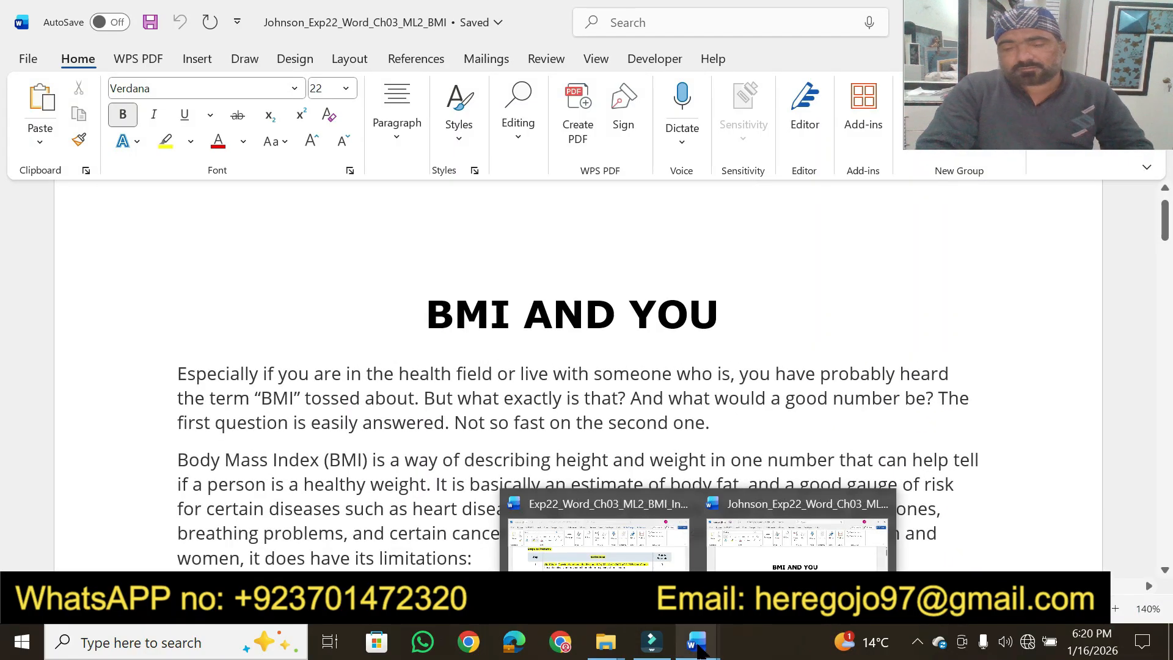
pyautogui.click(641, 556)
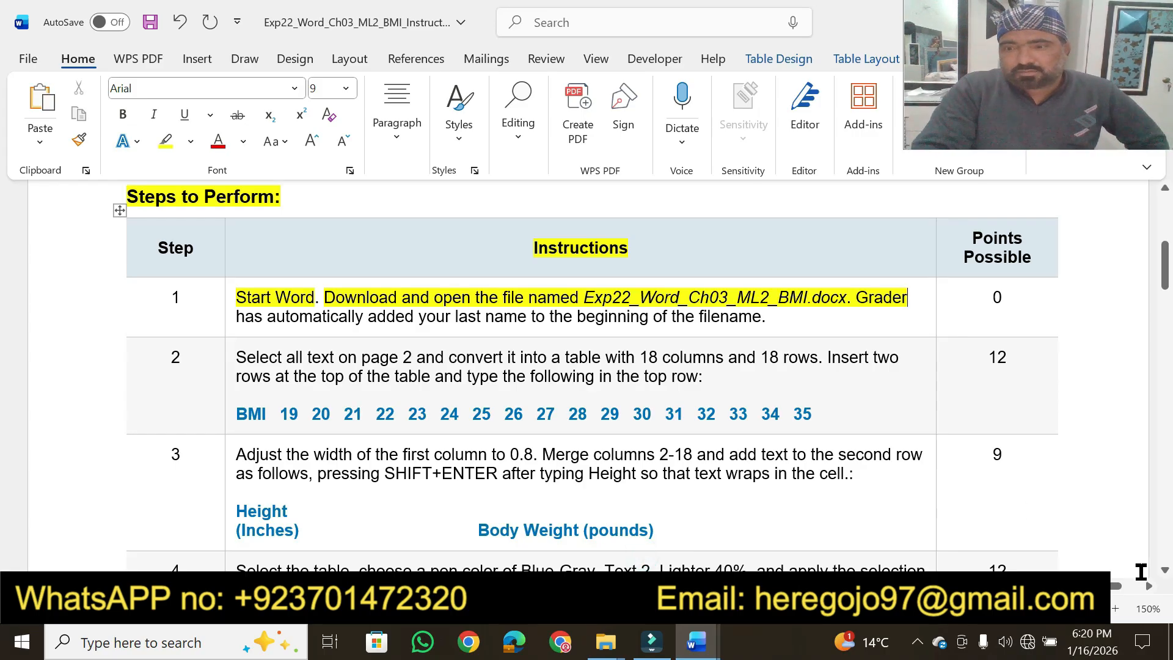
pyautogui.click(1165, 570)
pyautogui.click(1165, 569)
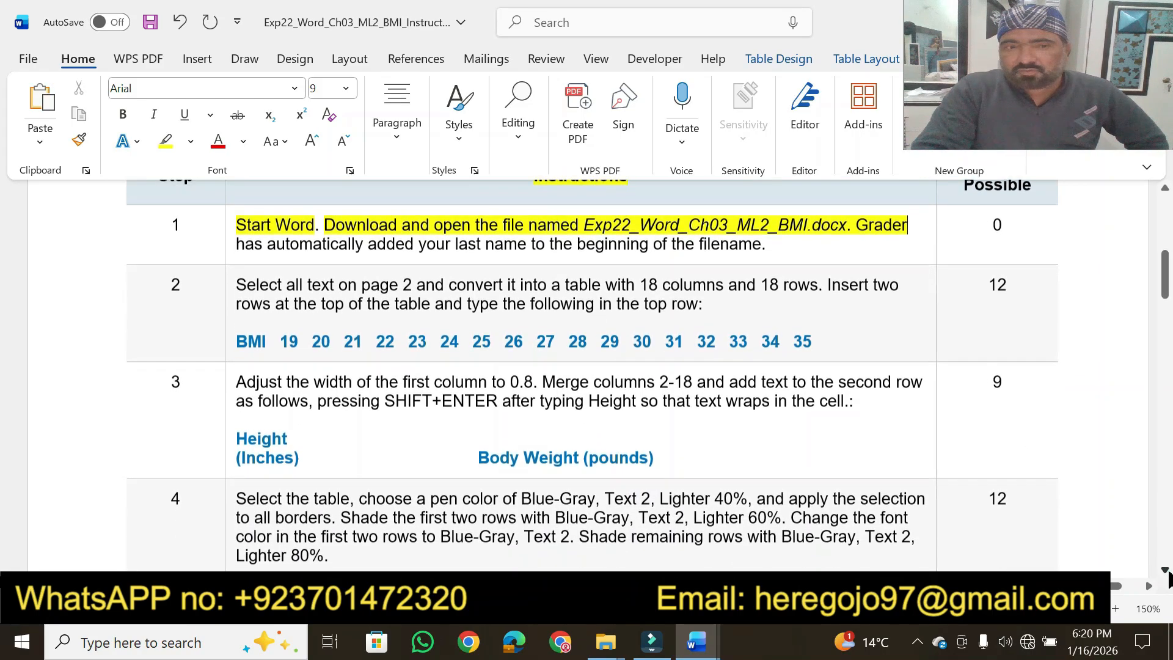
pyautogui.click(1165, 569)
pyautogui.click(1165, 569)
pyautogui.click(1165, 569)
pyautogui.click(1165, 570)
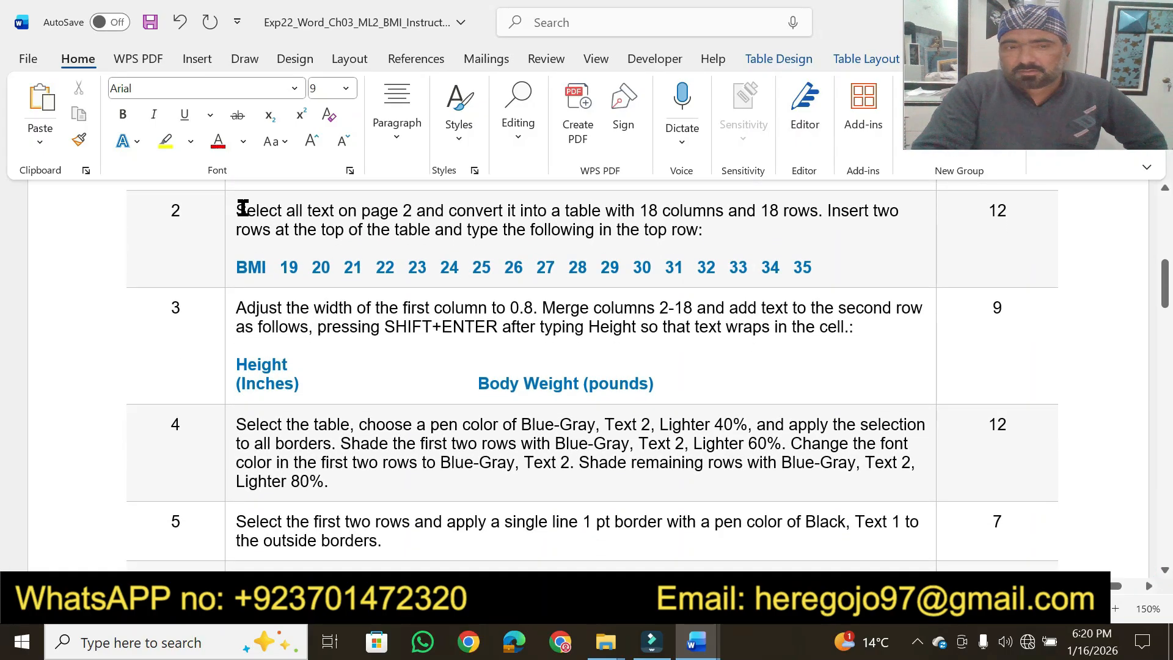
pyautogui.click(165, 142)
pyautogui.moveTo(240, 206); pyautogui.dragTo(792, 214)
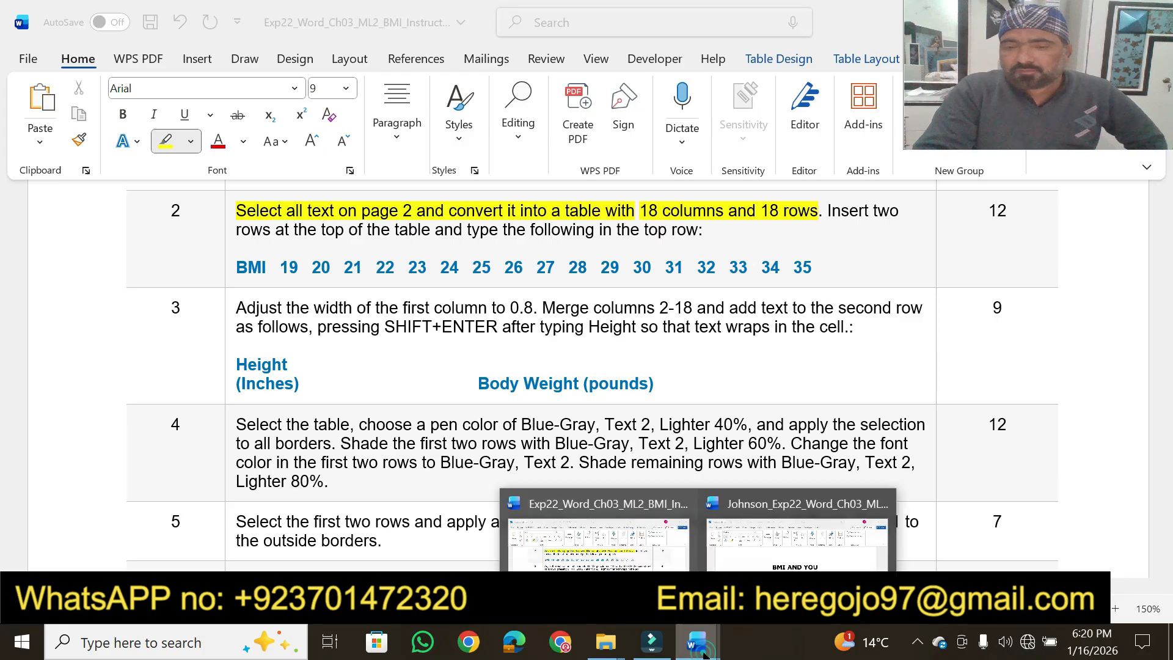
# In the BMI document, convert all the text on page 2 into a one-column table separated at paragraphs, with automatic fixed column width
pyautogui.click(795, 526)
pyautogui.moveTo(1161, 223); pyautogui.dragTo(1159, 364)
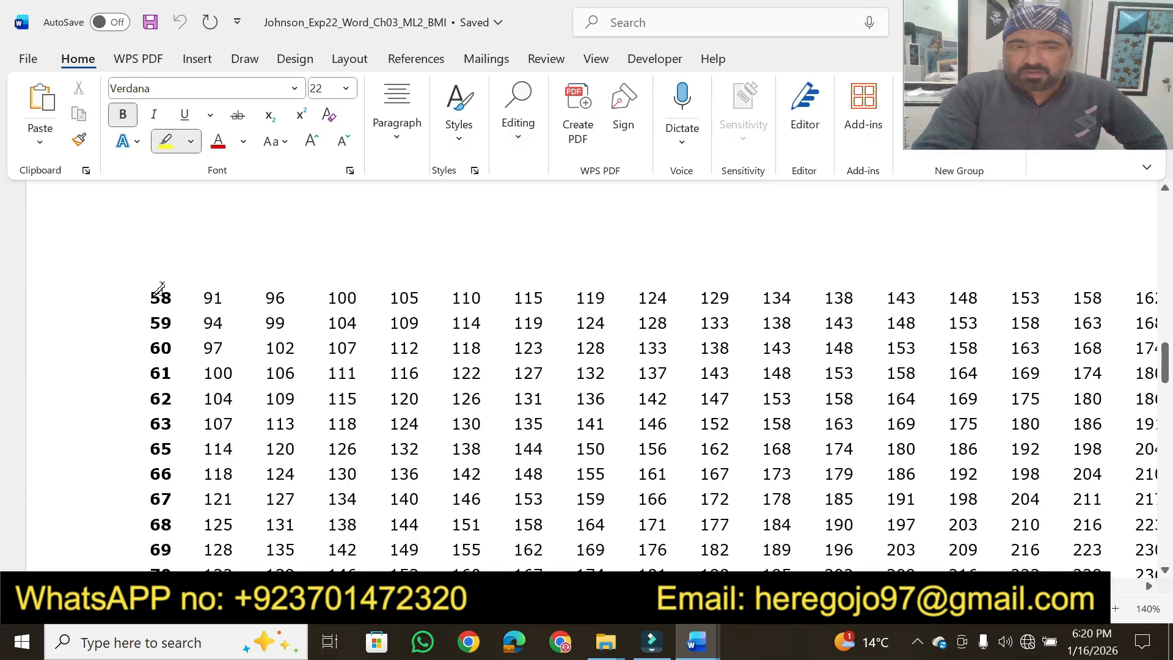
pyautogui.moveTo(148, 294); pyautogui.dragTo(545, 255)
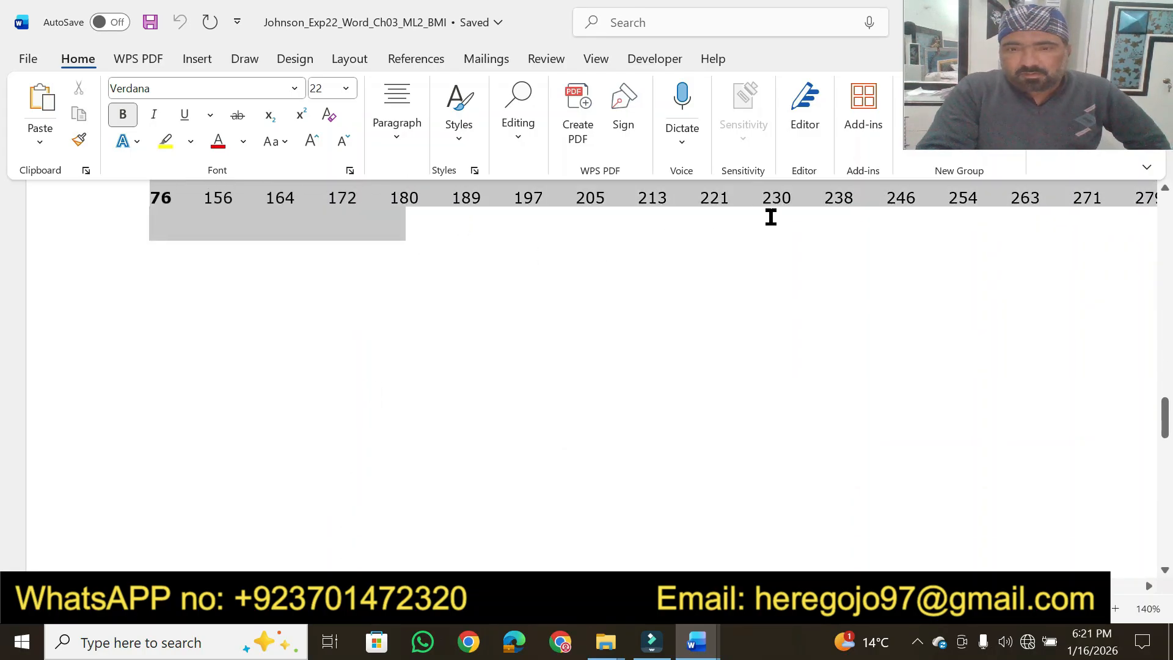
pyautogui.moveTo(1074, 209); pyautogui.dragTo(971, 572)
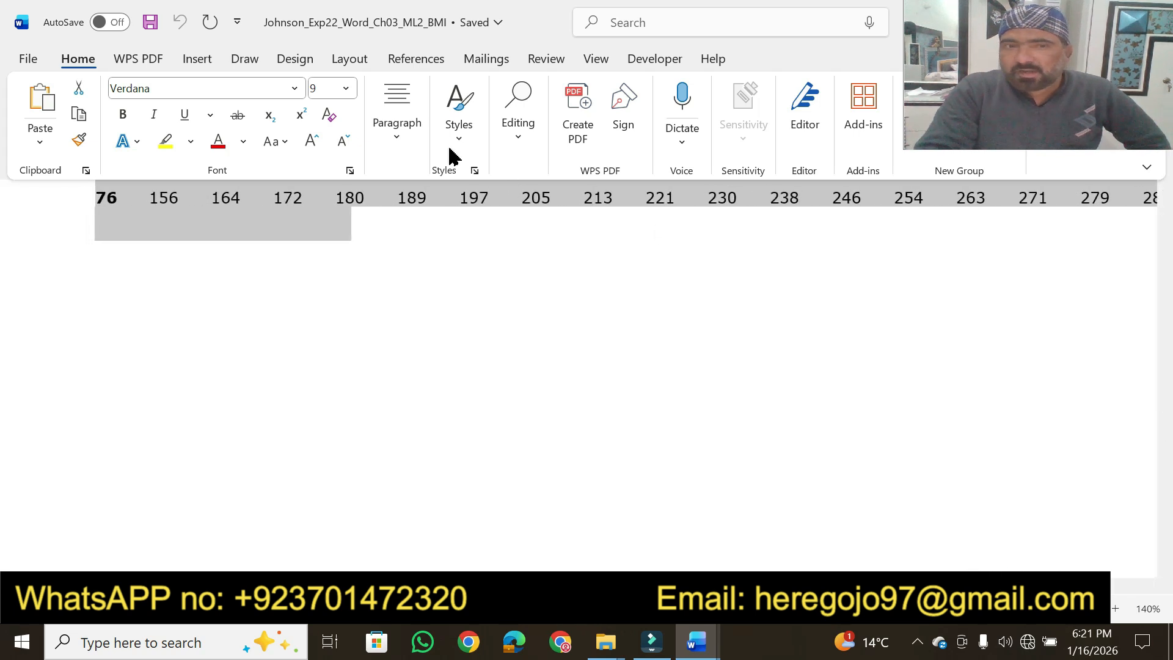
pyautogui.click(197, 58)
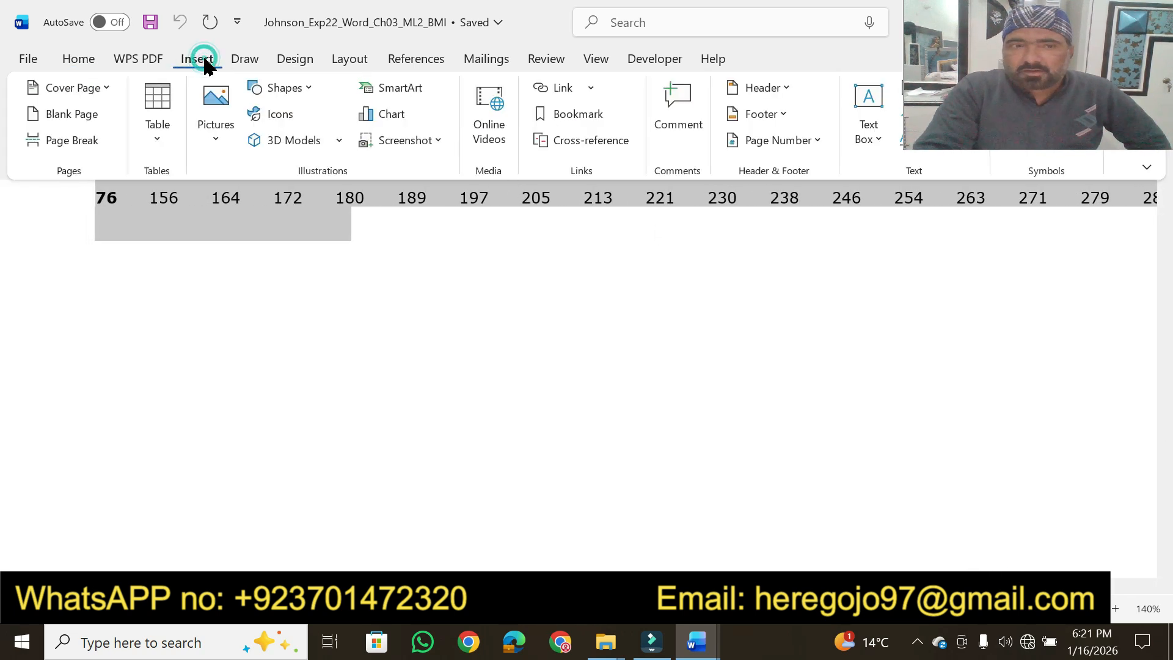
pyautogui.click(158, 133)
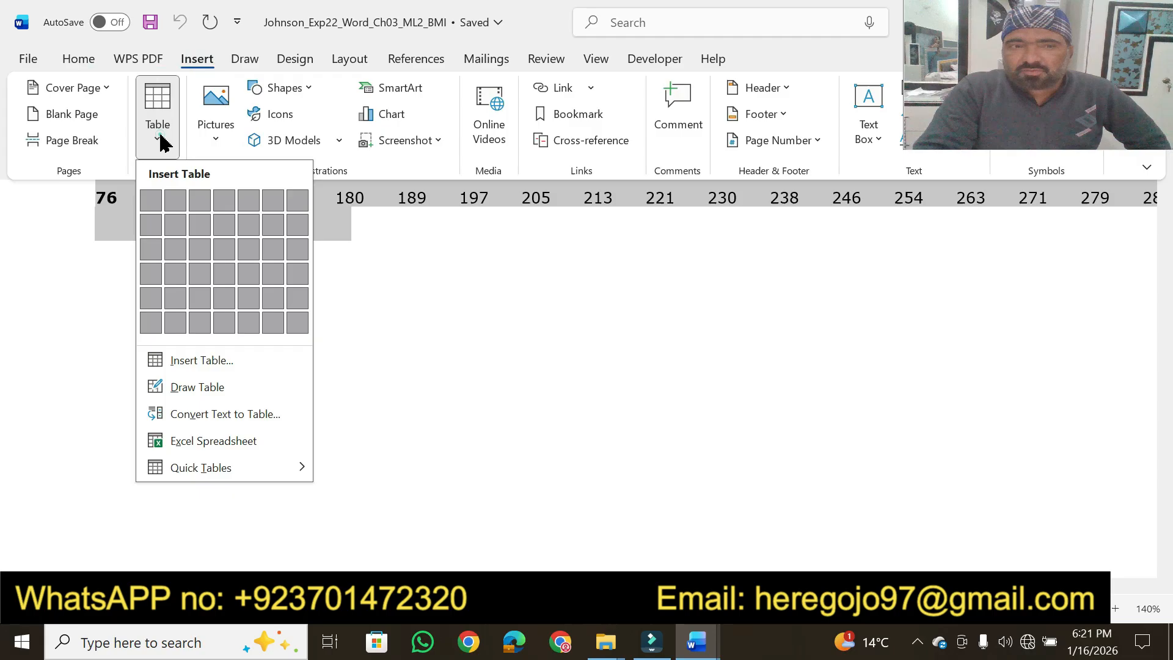
pyautogui.click(199, 412)
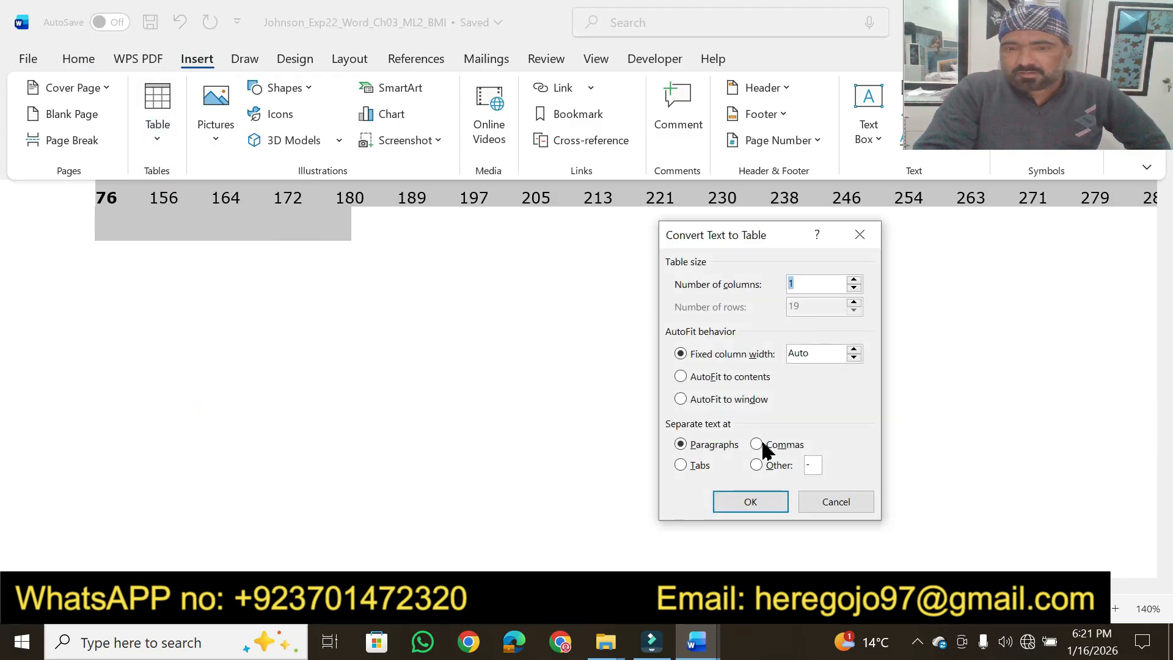
pyautogui.click(748, 498)
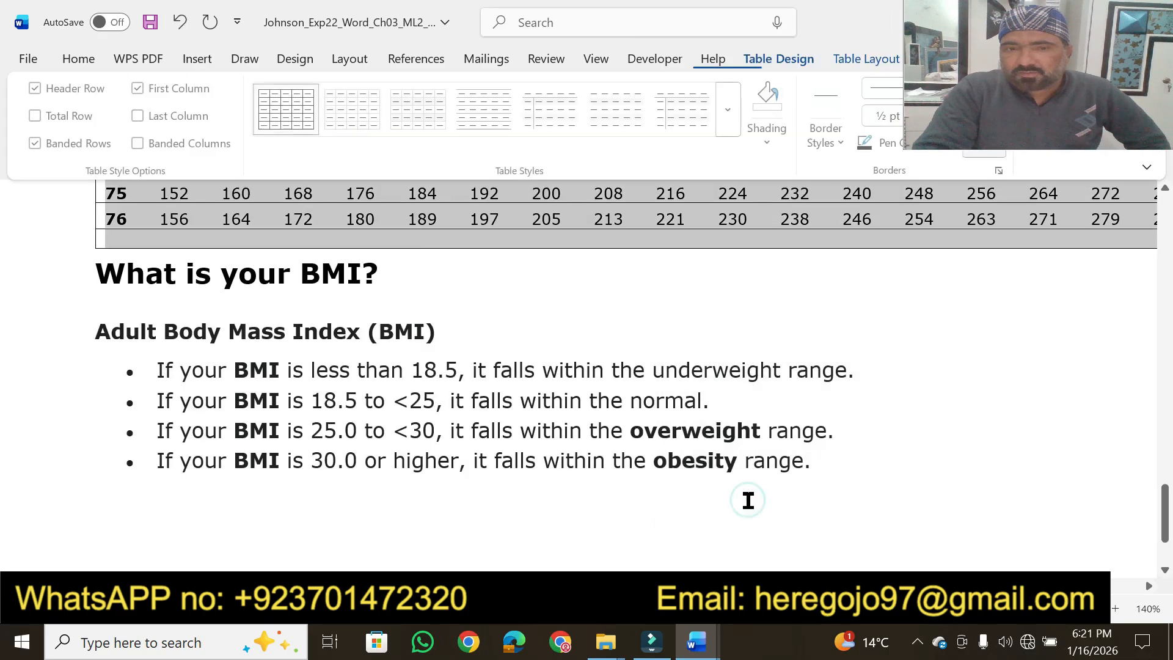
pyautogui.moveTo(1165, 507); pyautogui.dragTo(1160, 447)
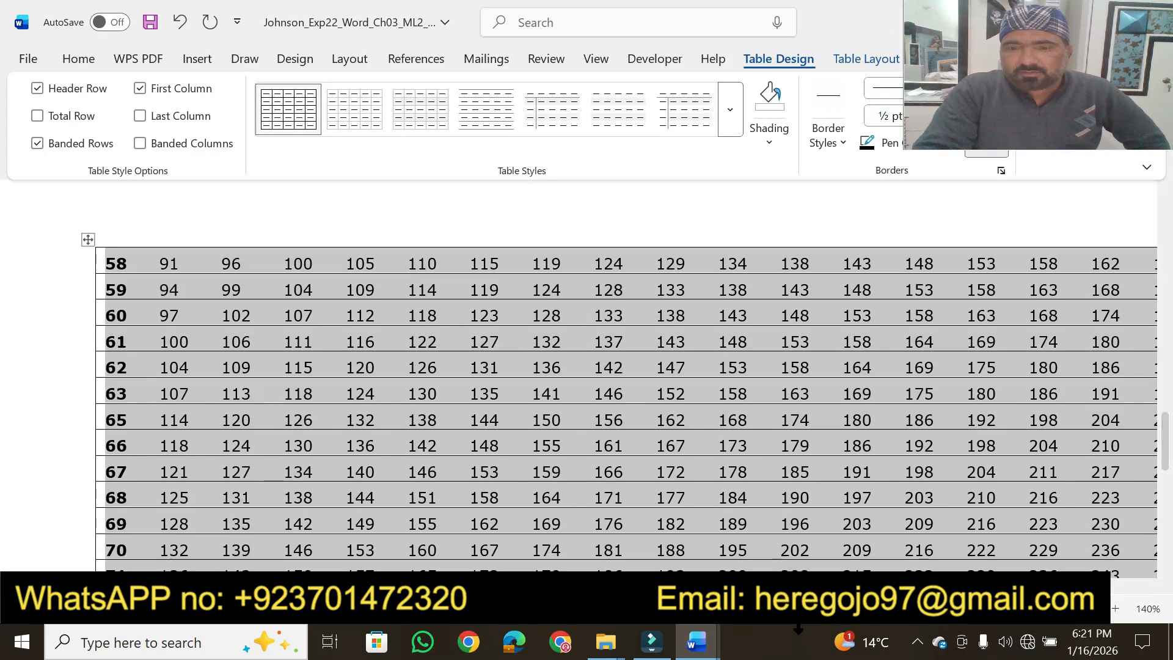
# In the instructions document, highlight step 2's "the top of the table and type the following in the top row:" and the BMI 19–35 line in yellow
pyautogui.click(697, 642)
pyautogui.click(587, 531)
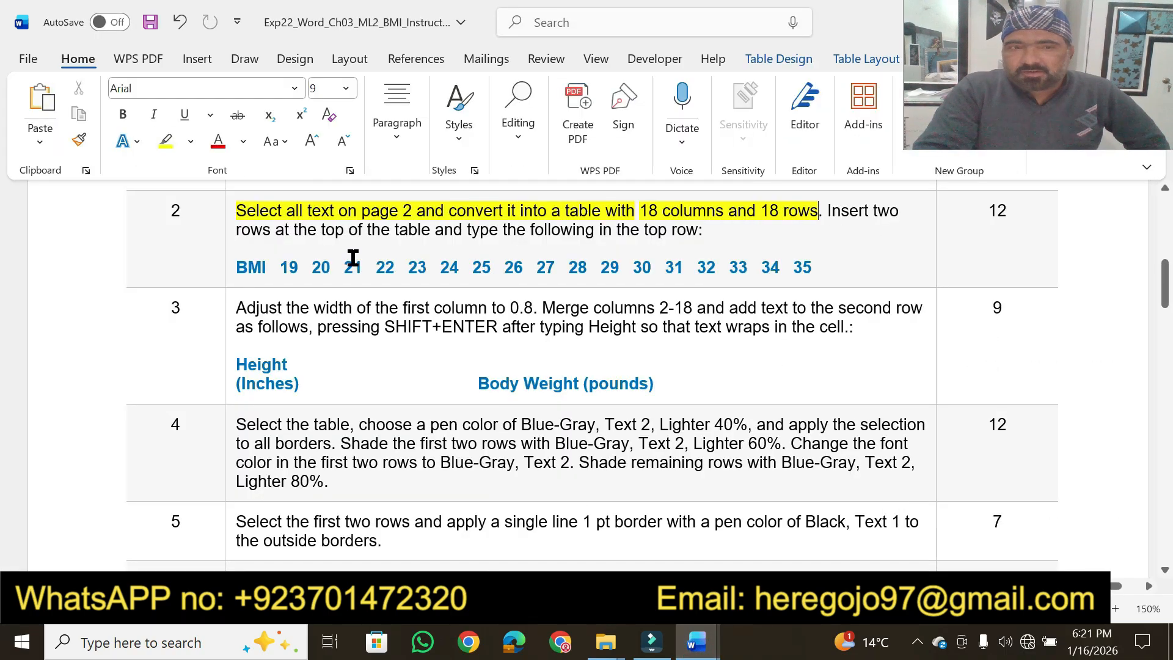
pyautogui.click(165, 141)
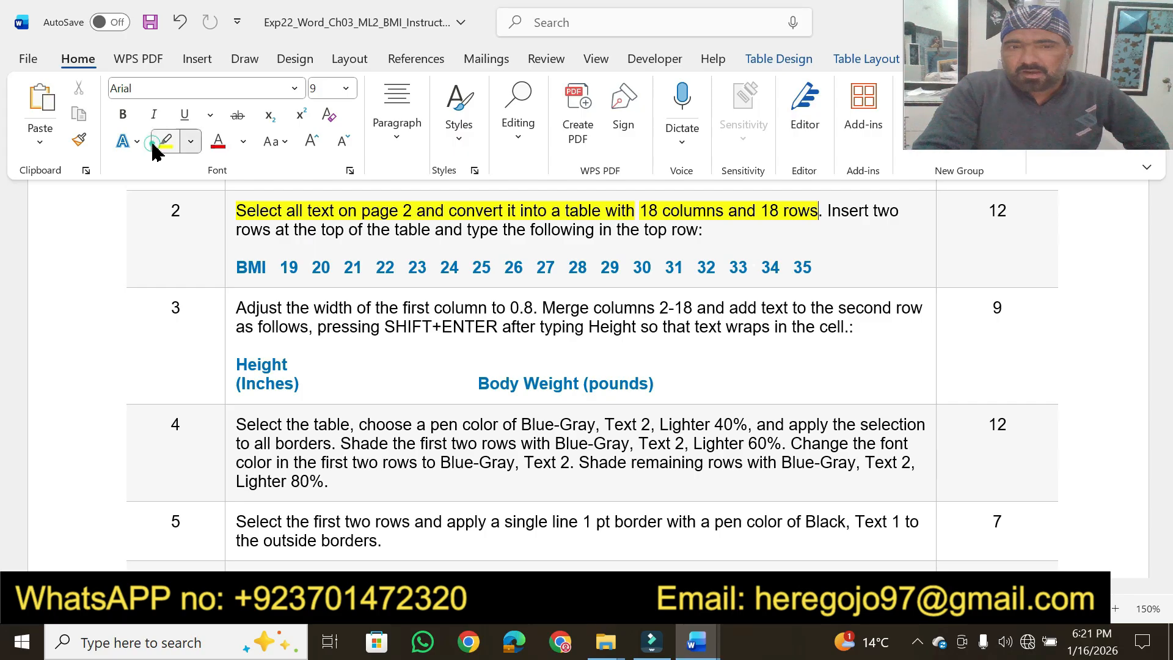
pyautogui.moveTo(299, 231); pyautogui.dragTo(716, 232)
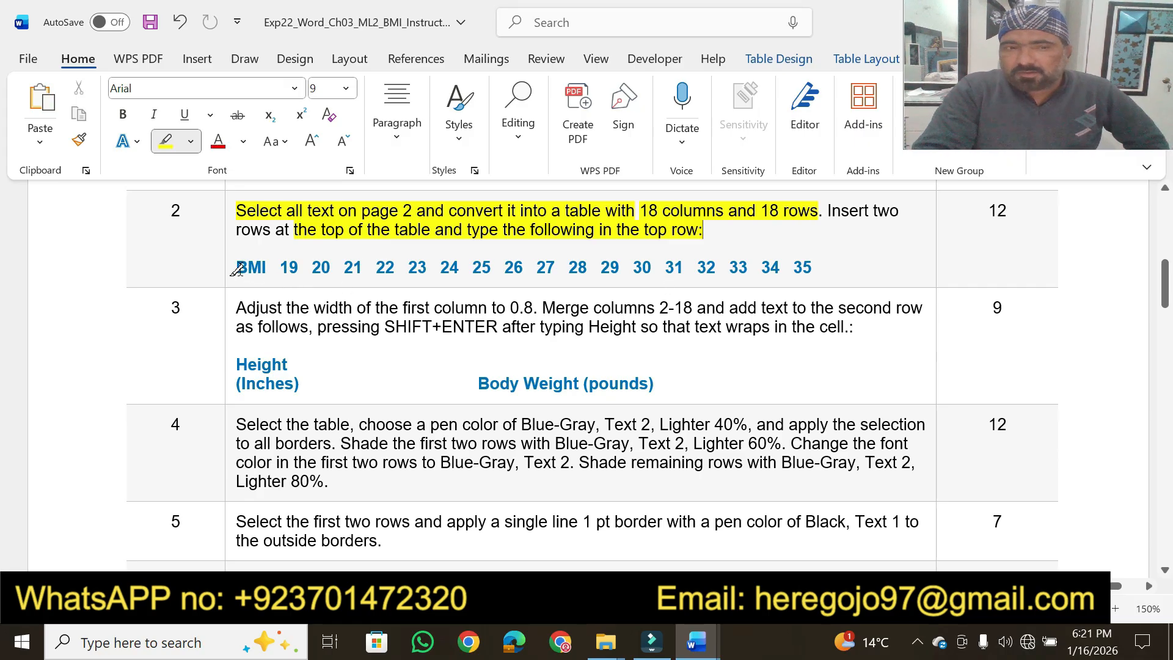
pyautogui.moveTo(236, 269); pyautogui.dragTo(821, 273)
# In the BMI document, insert two blank rows above the first row of the page 2 table
pyautogui.moveTo(697, 642)
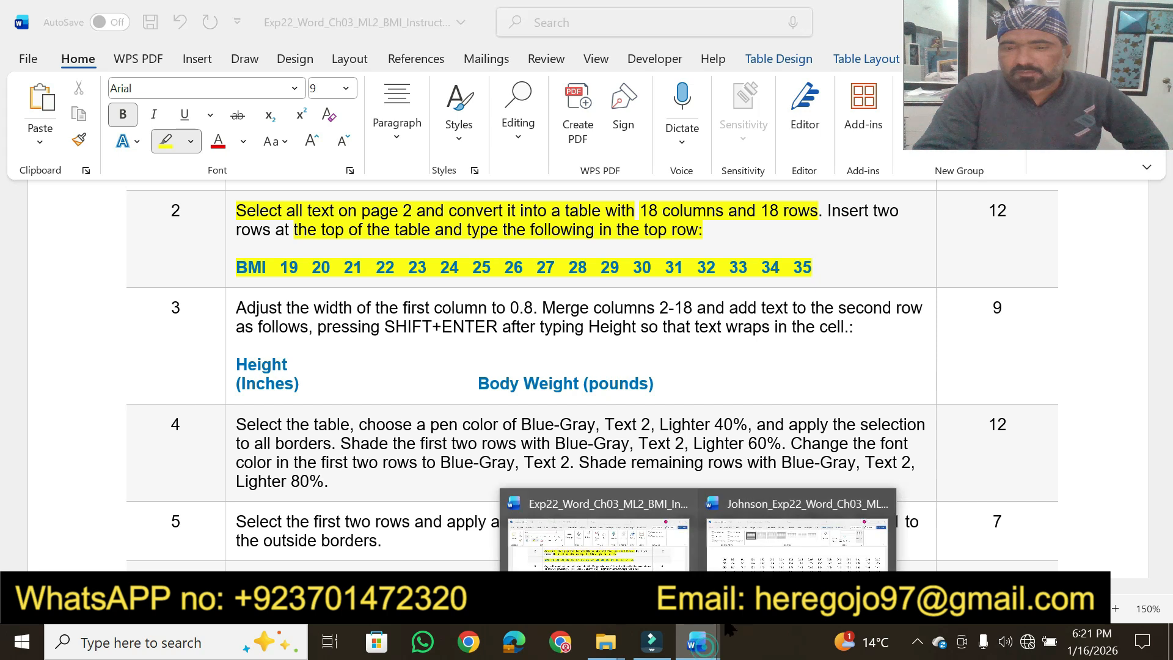
pyautogui.click(796, 537)
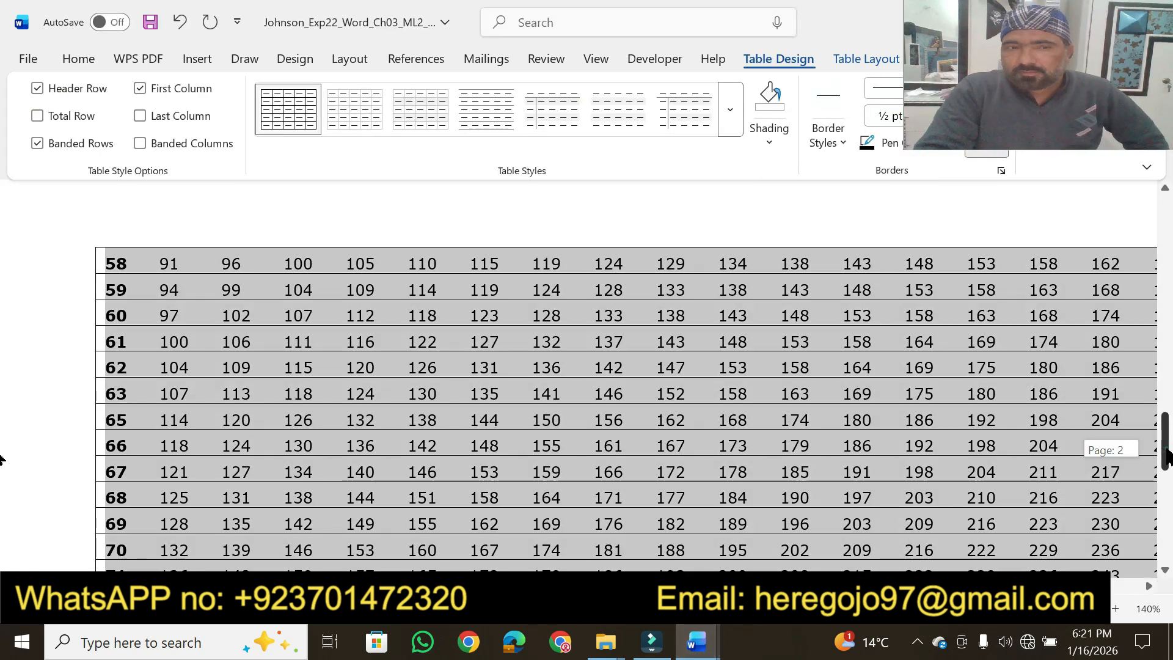
pyautogui.scroll(3, 495, 402)
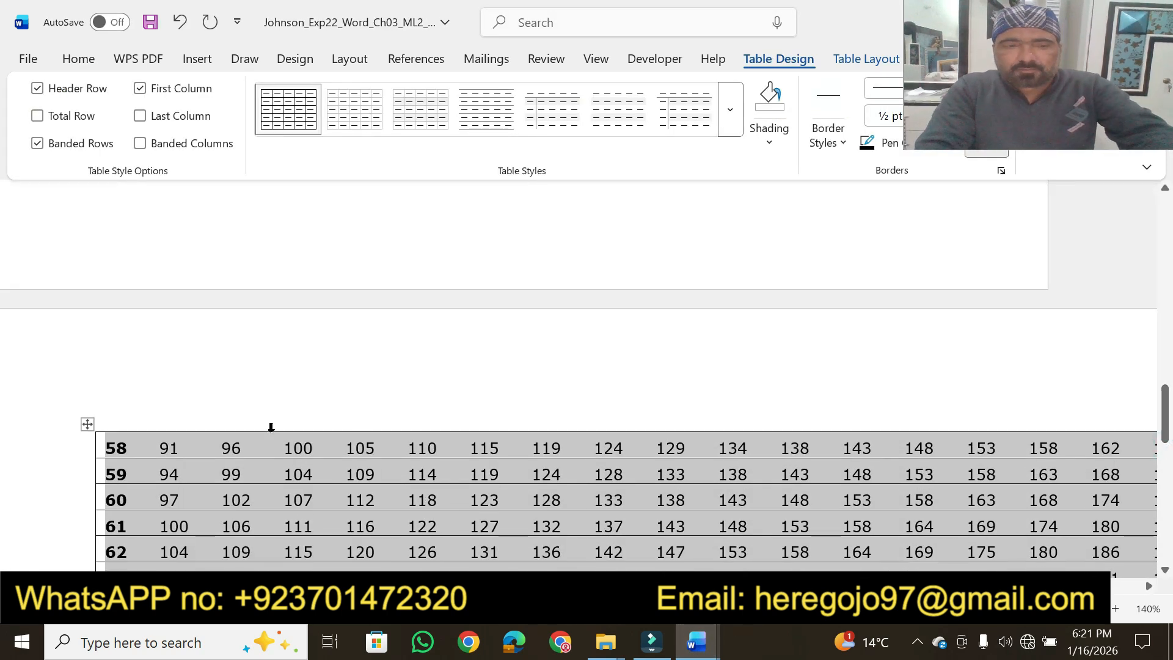
pyautogui.moveTo(1167, 431)
pyautogui.mouseDown()
pyautogui.moveTo(1166, 410)
pyautogui.moveTo(1171, 470)
pyautogui.moveTo(1167, 450)
pyautogui.mouseUp()
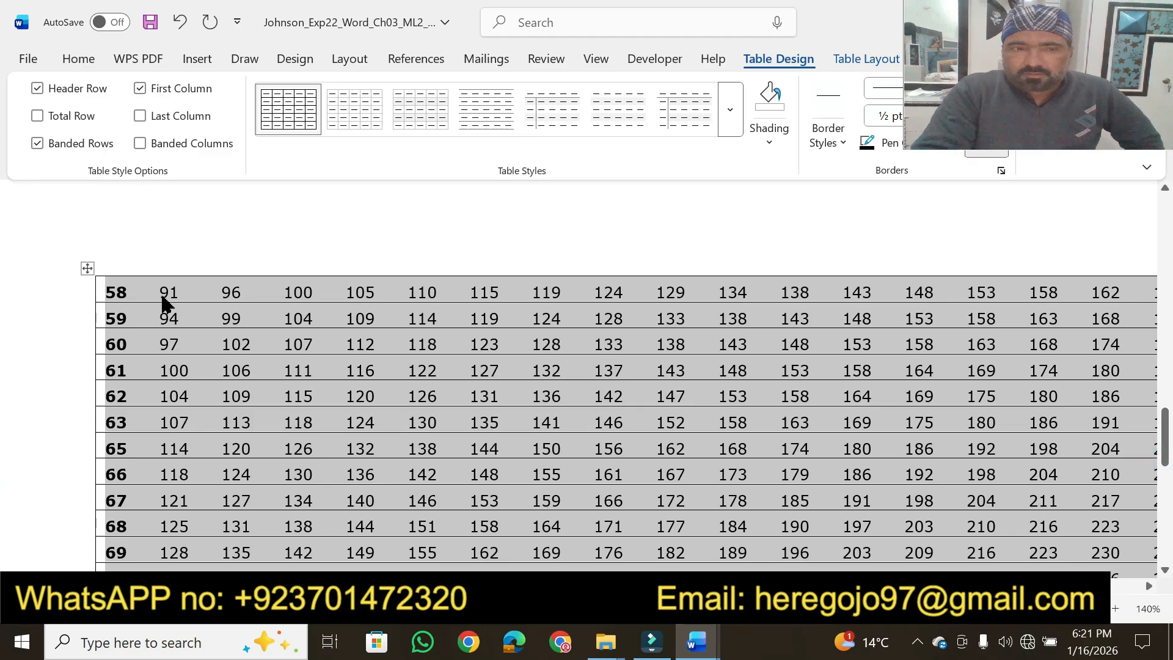
pyautogui.click(128, 294)
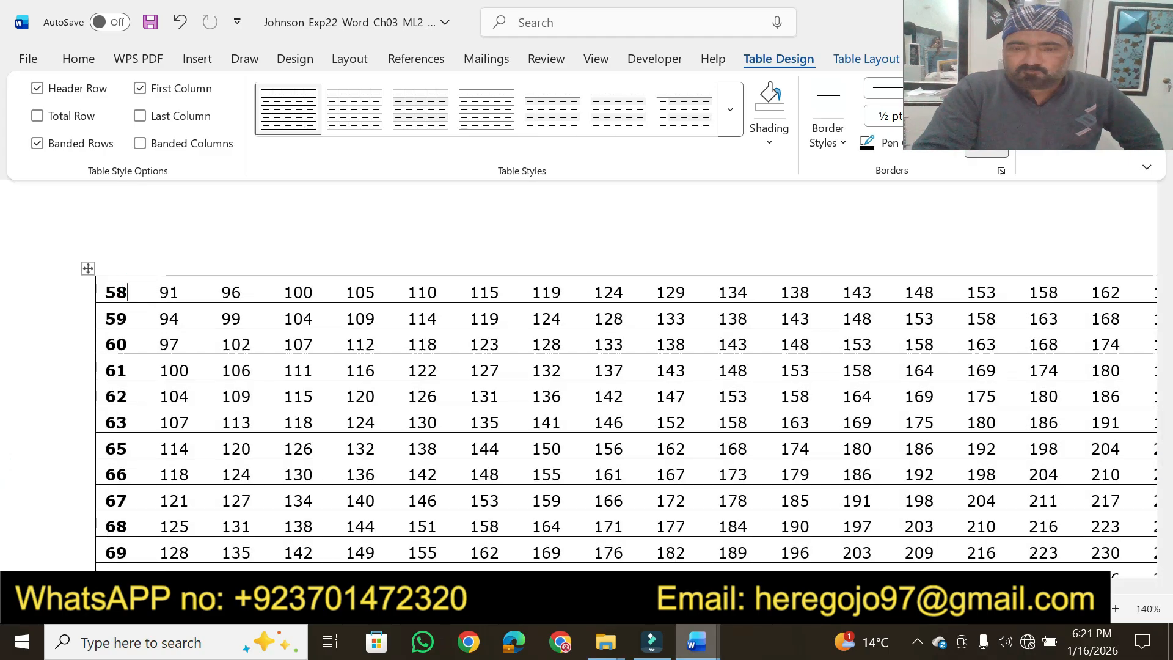
pyautogui.moveTo(713, 655)
pyautogui.moveTo(669, 601)
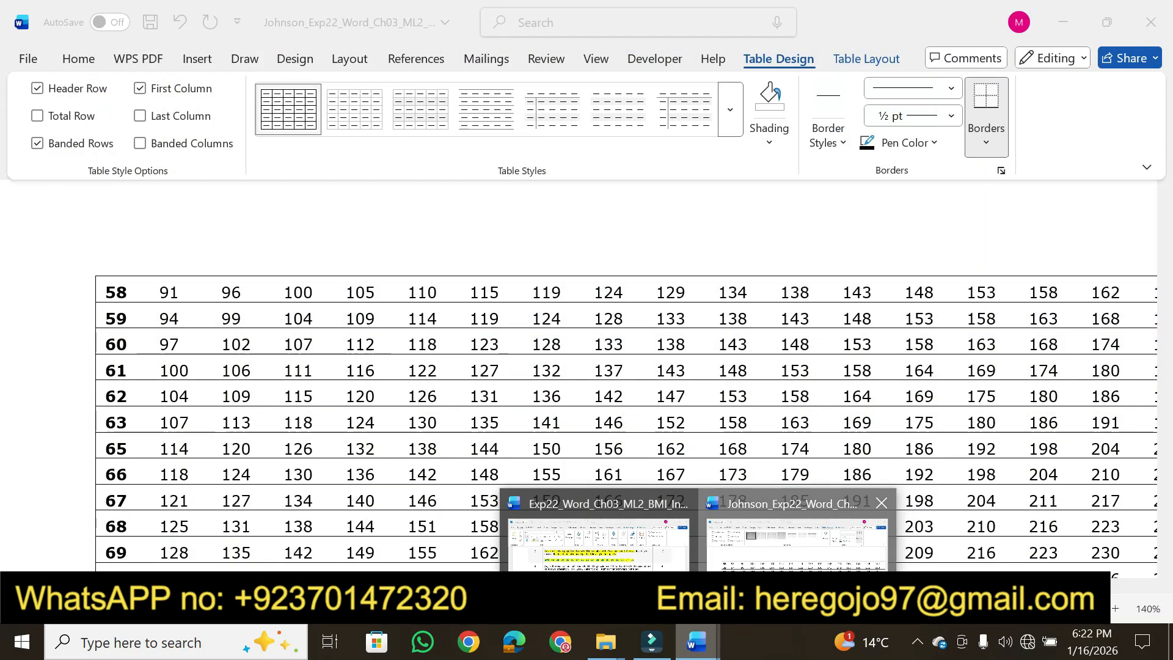
pyautogui.click(753, 579)
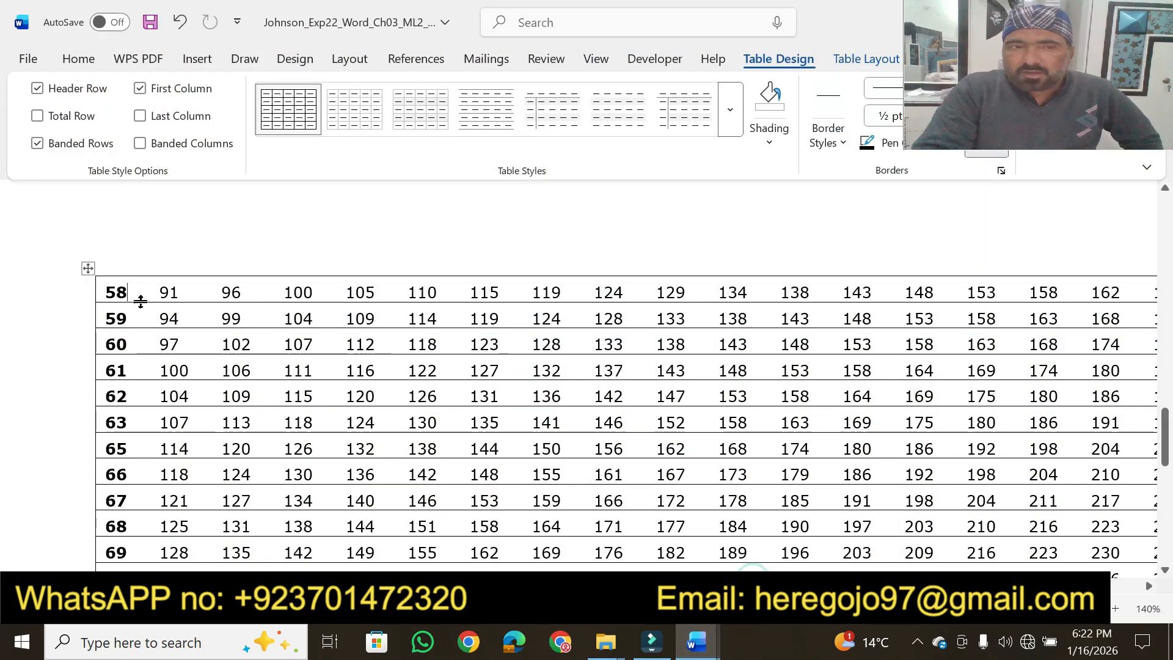
pyautogui.rightClick(107, 293)
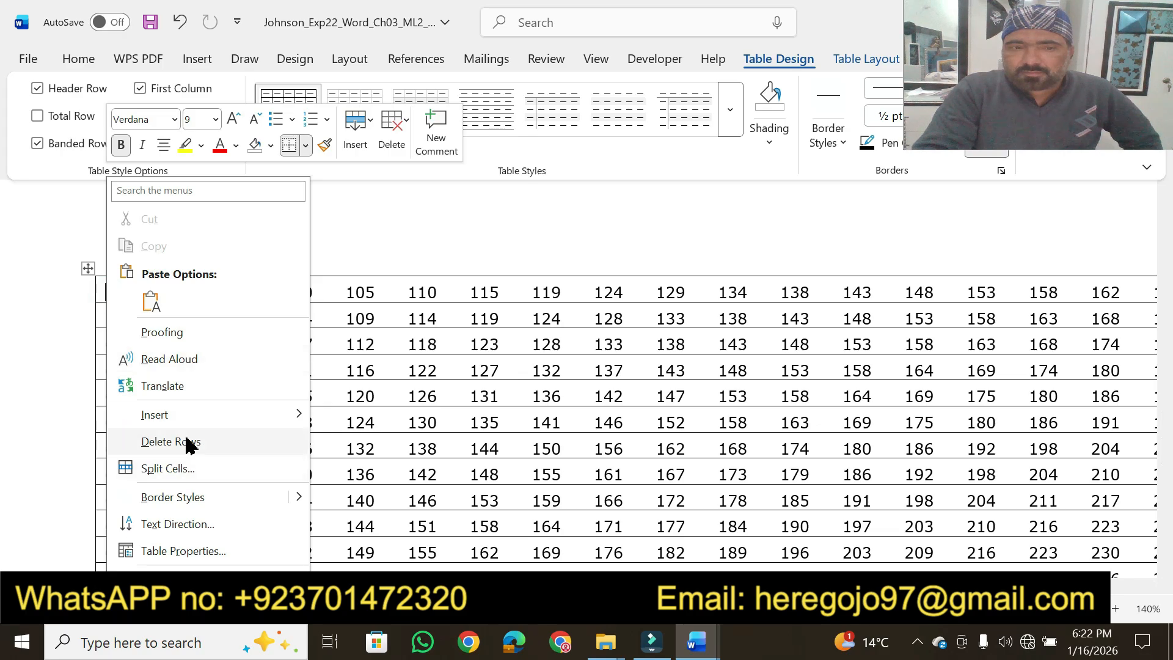
pyautogui.moveTo(203, 427)
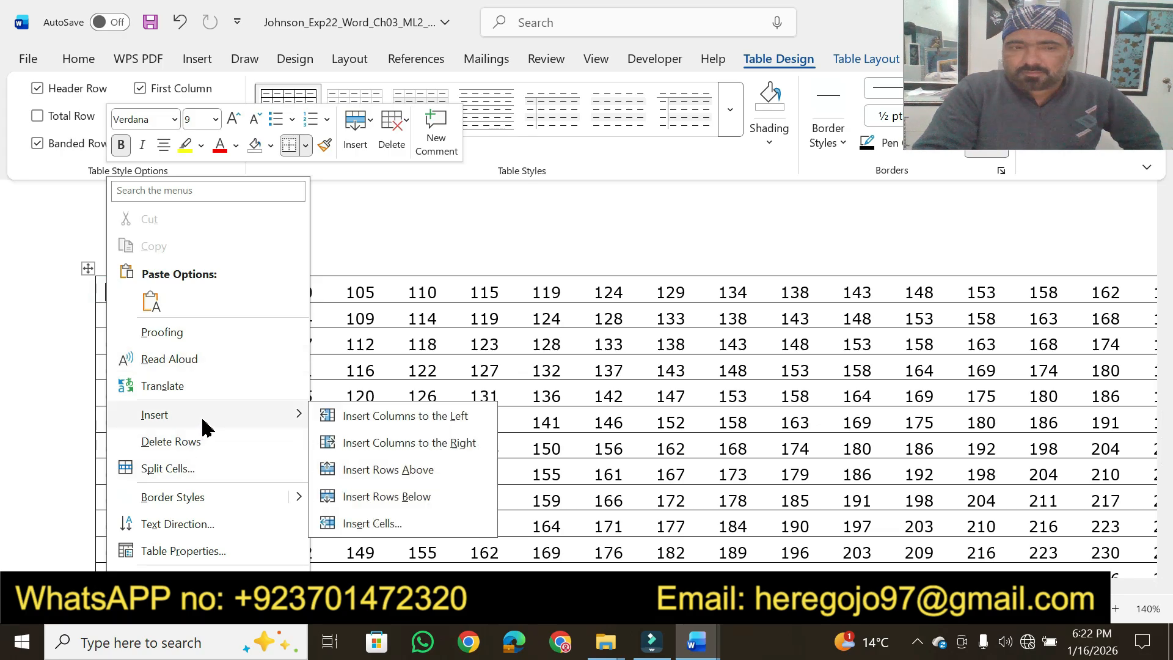
pyautogui.click(408, 478)
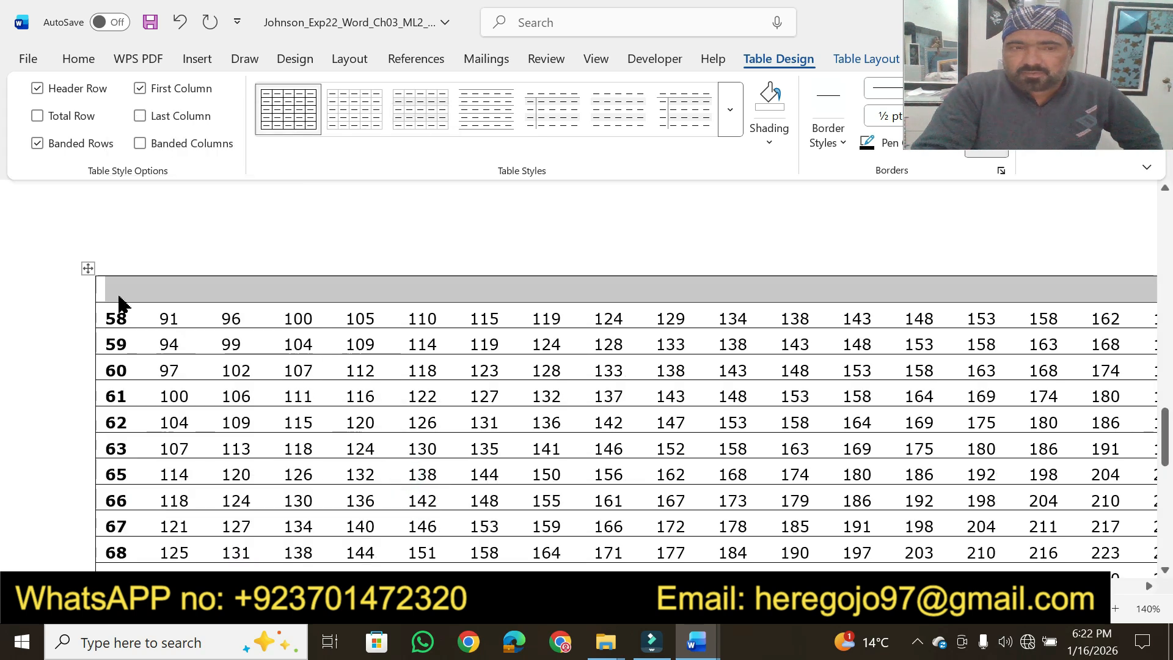
pyautogui.rightClick(120, 301)
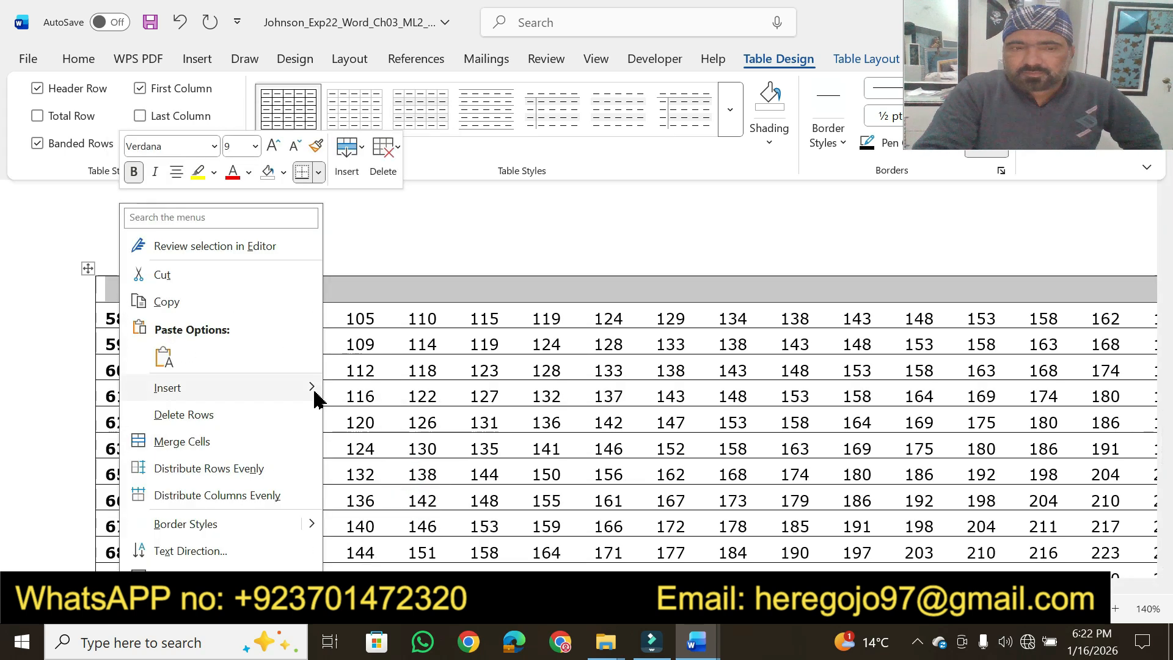
pyautogui.moveTo(315, 398)
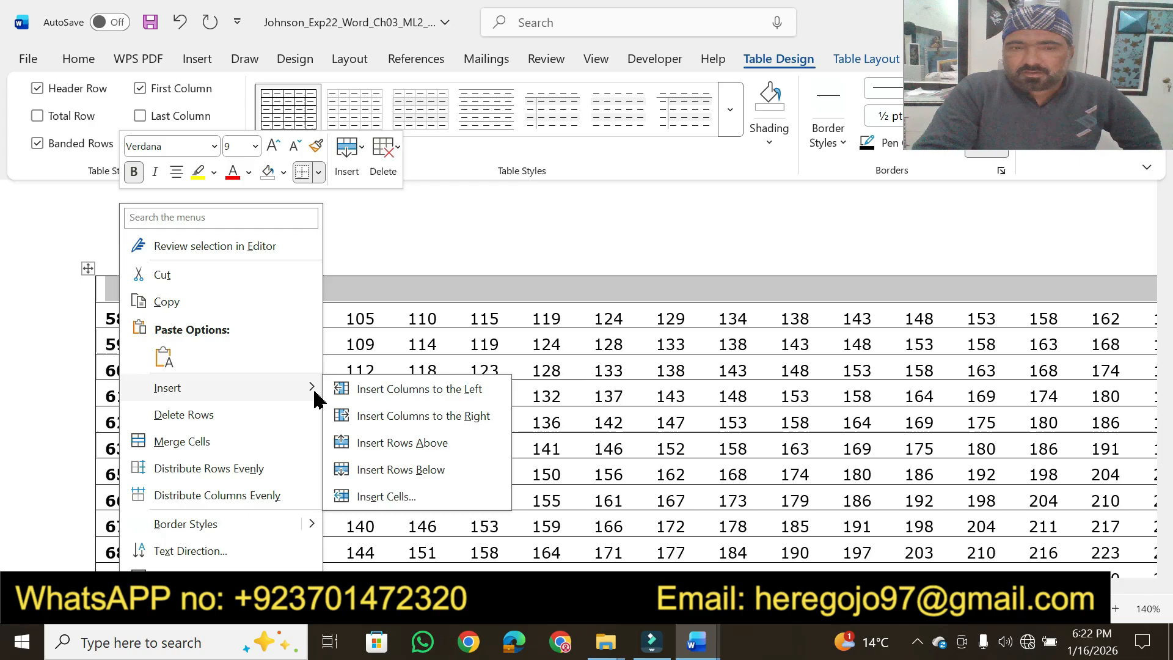
pyautogui.click(394, 450)
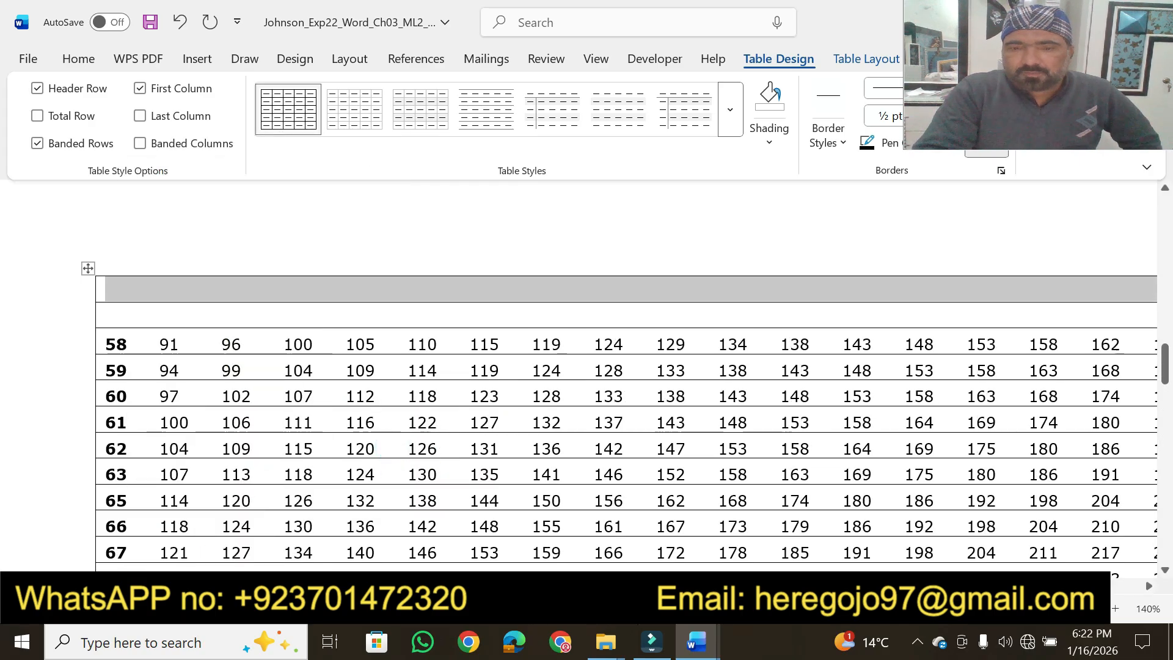
# Copy the BMI 19–35 line from step 2 of the instructions and paste it as text only into the BMI table's top row
pyautogui.click(606, 557)
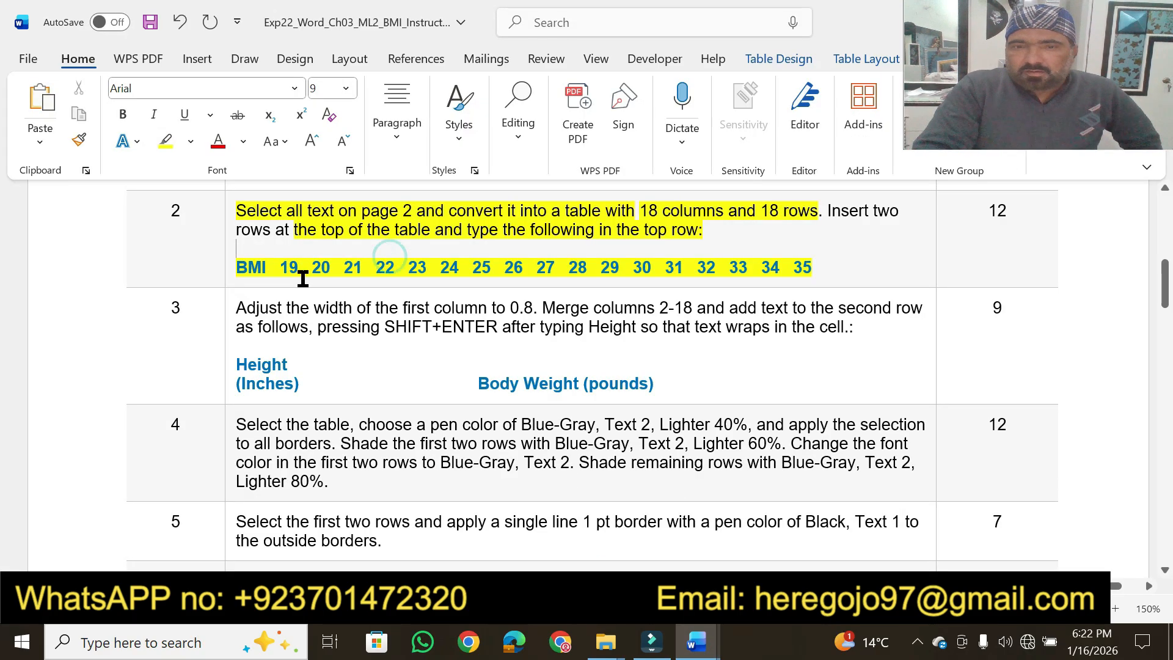
pyautogui.moveTo(236, 267); pyautogui.dragTo(820, 272)
pyautogui.hotkey('ctrl', 'c')
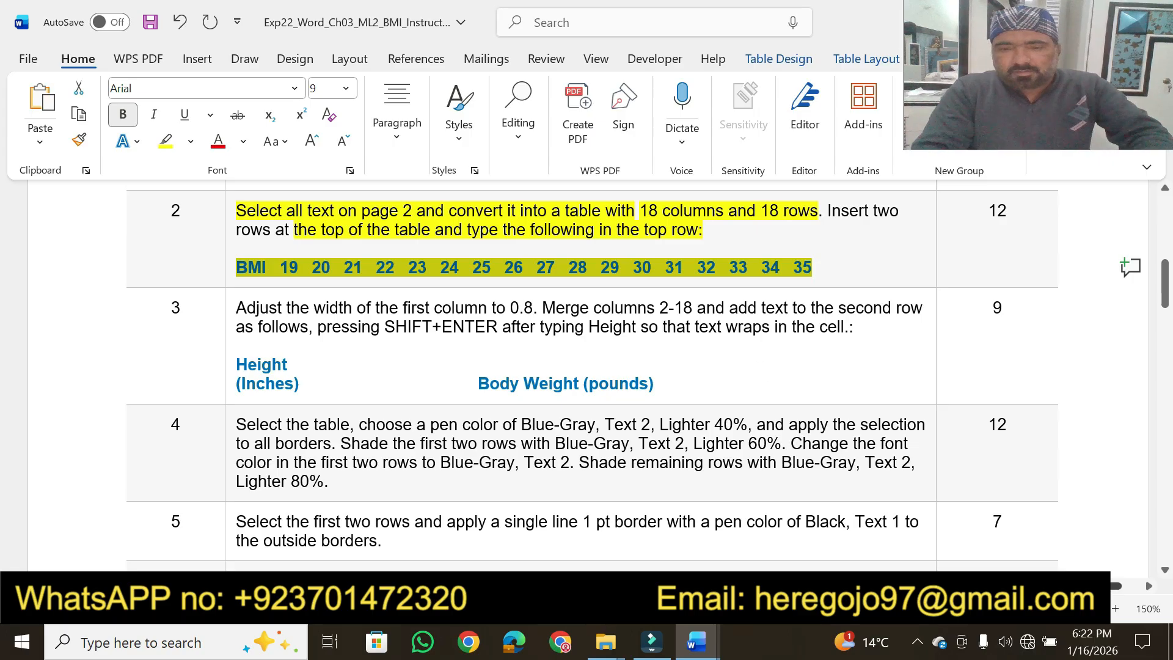
pyautogui.click(697, 642)
pyautogui.click(796, 543)
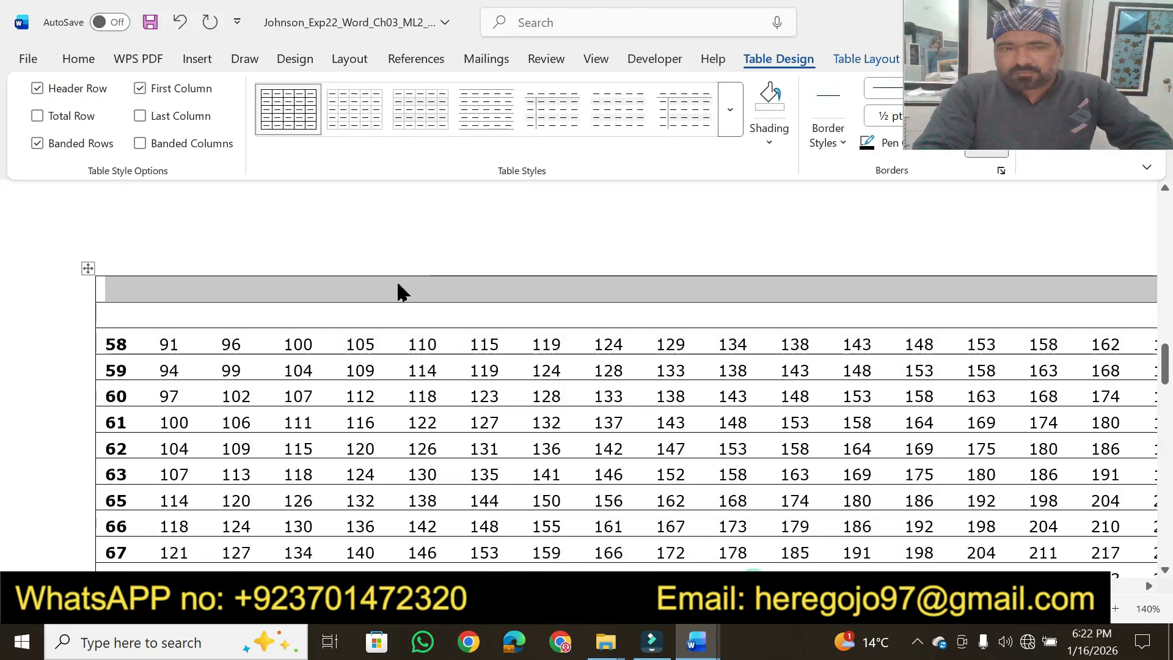
pyautogui.hotkey('ctrl', 'v')
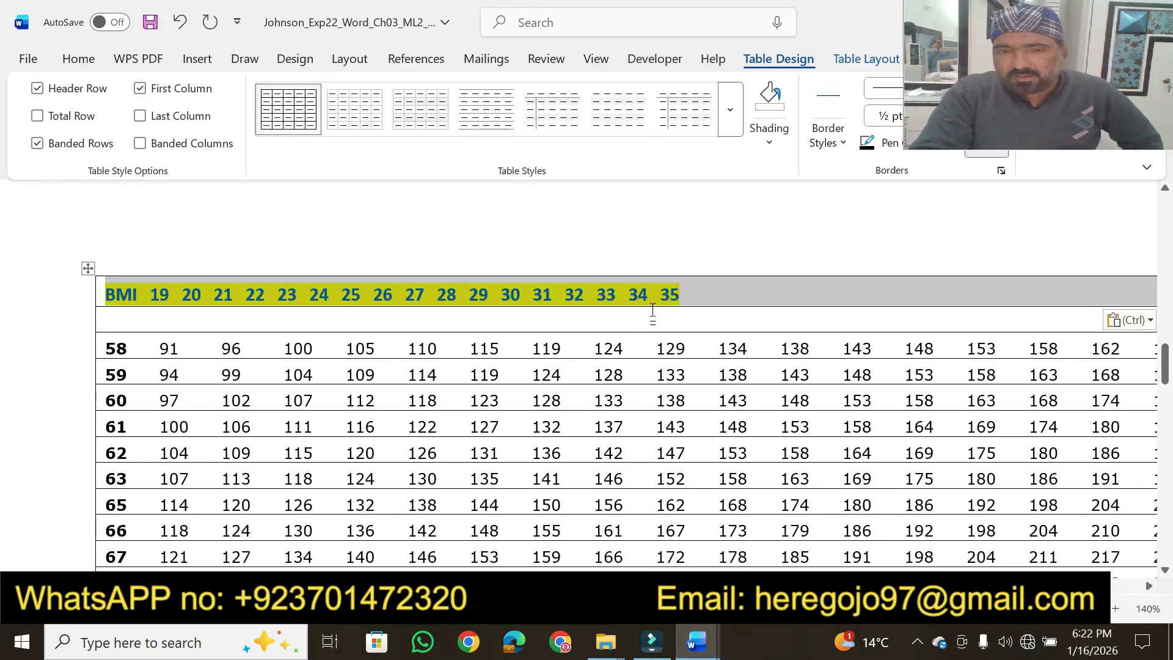
pyautogui.click(1116, 324)
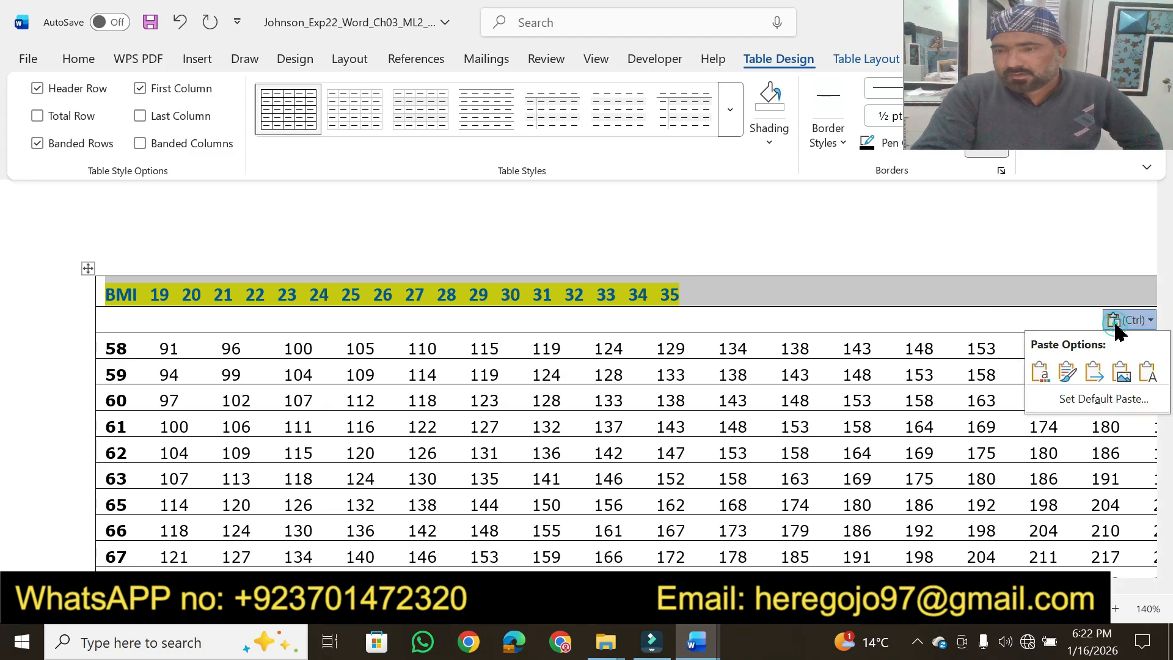
pyautogui.click(1148, 371)
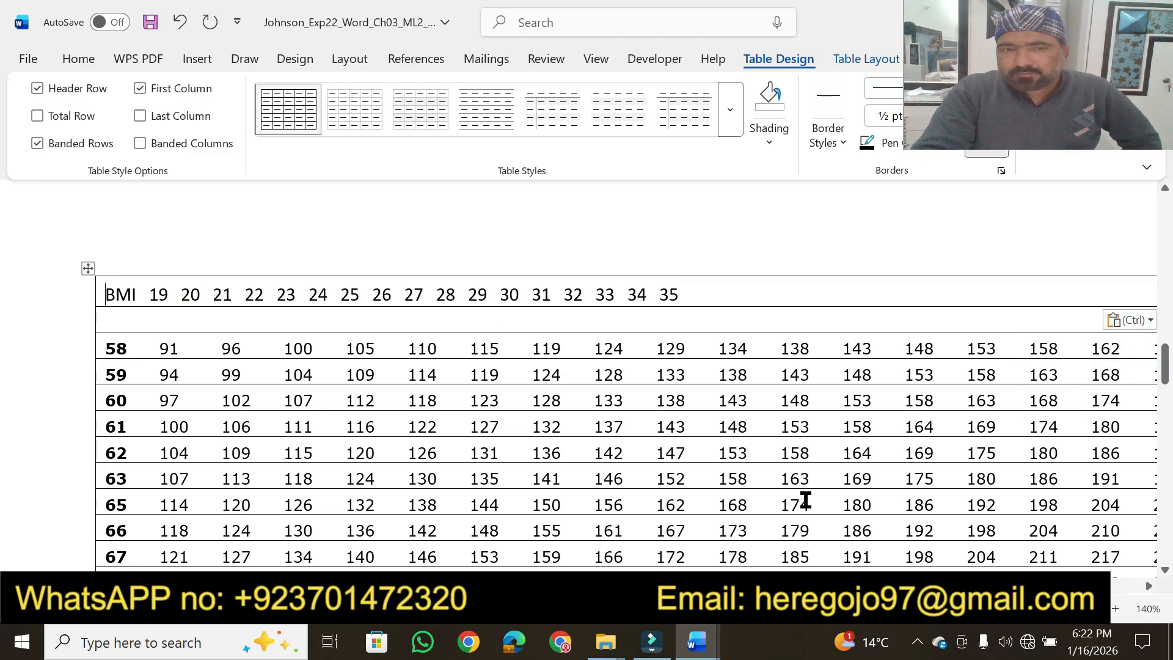
# In the instructions document, remove the highlight from step 2's BMI 19–35 line and highlight its point value 12 in yellow
pyautogui.moveTo(697, 641)
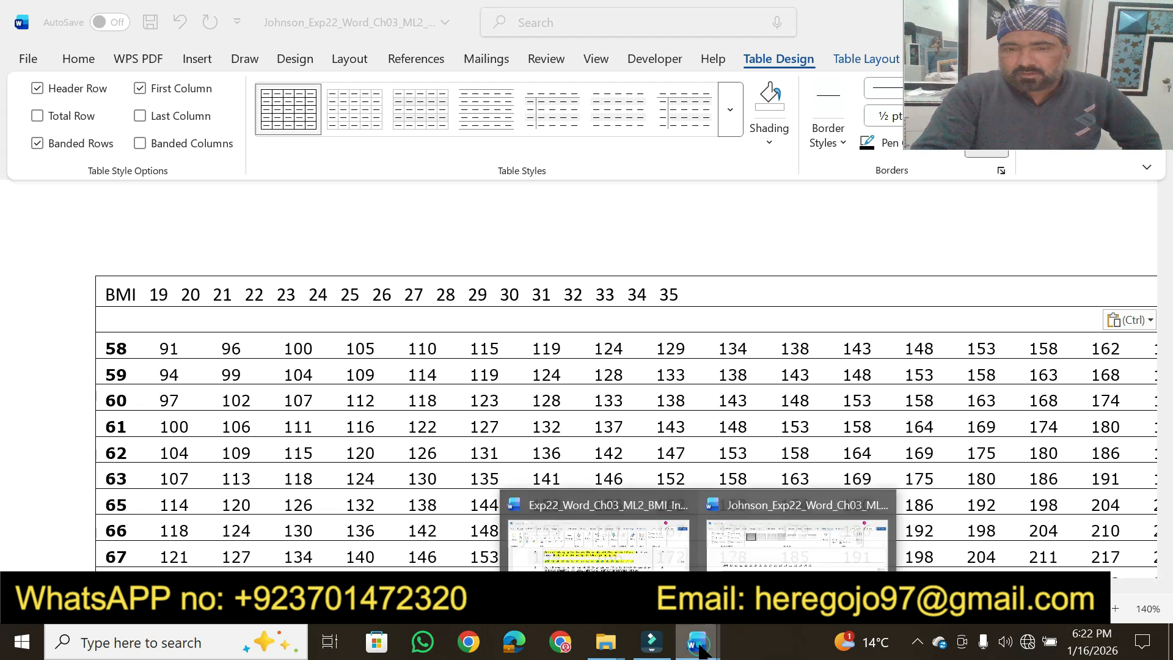
pyautogui.click(629, 558)
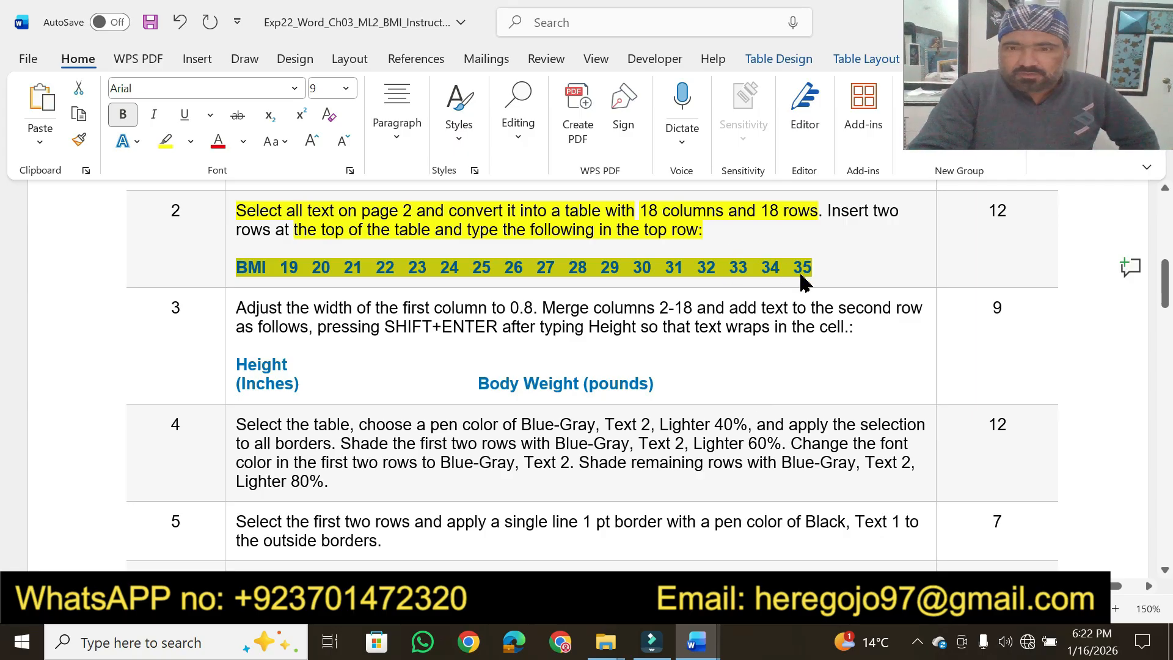
pyautogui.click(164, 141)
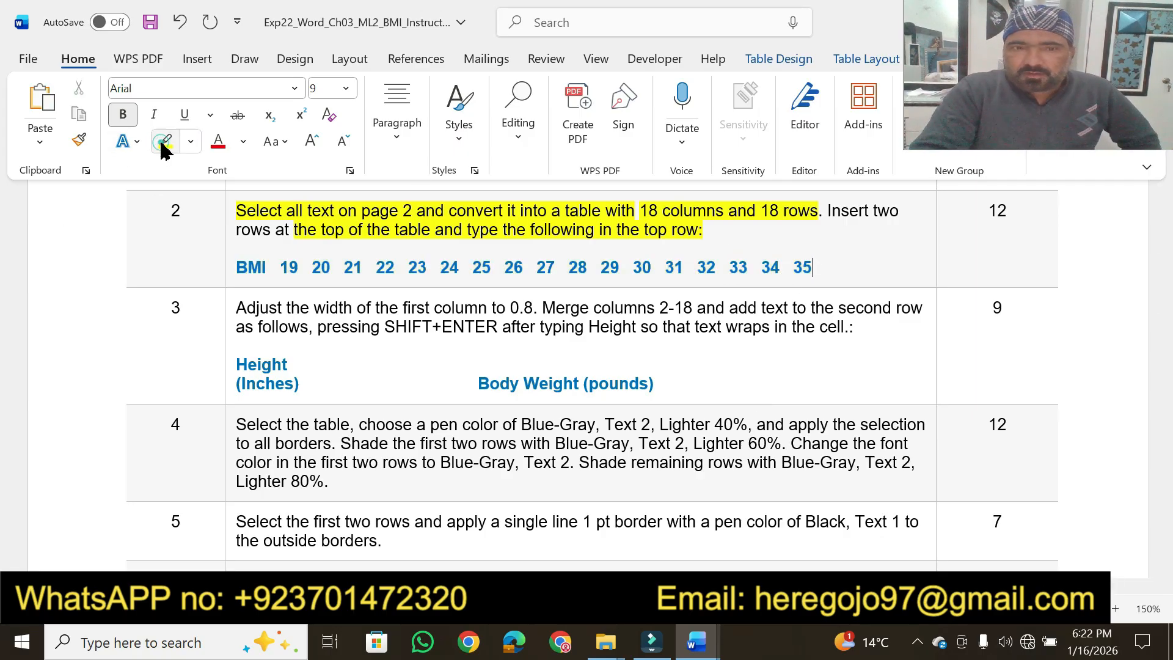
pyautogui.click(847, 280)
pyautogui.doubleClick(1005, 211)
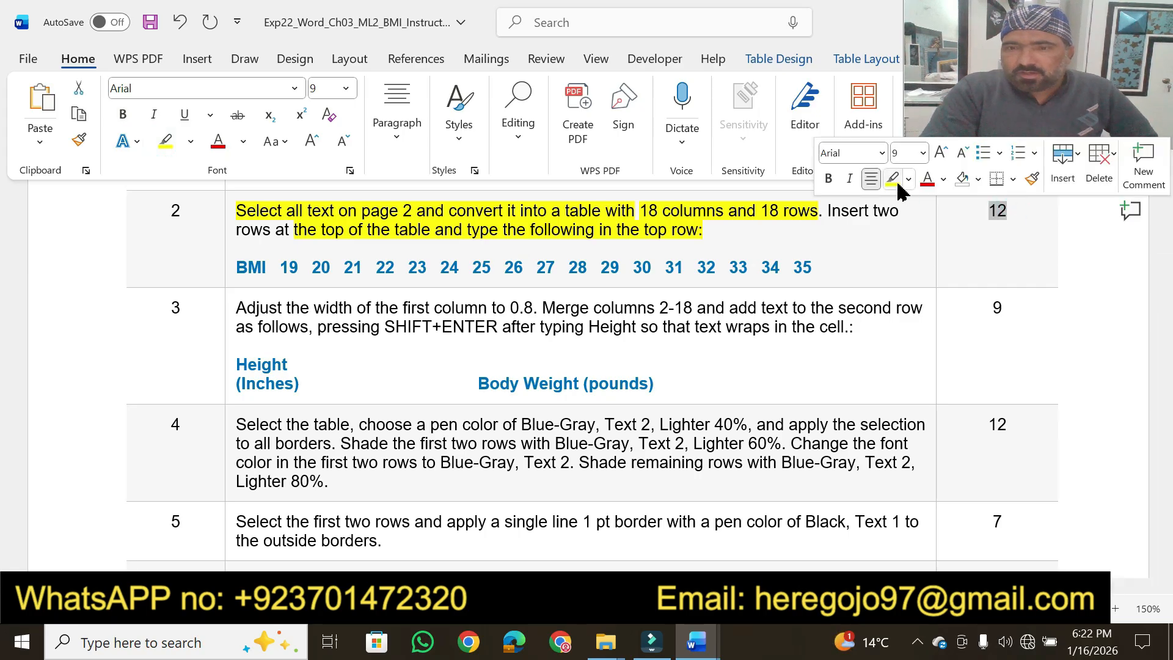
pyautogui.click(895, 182)
pyautogui.click(991, 238)
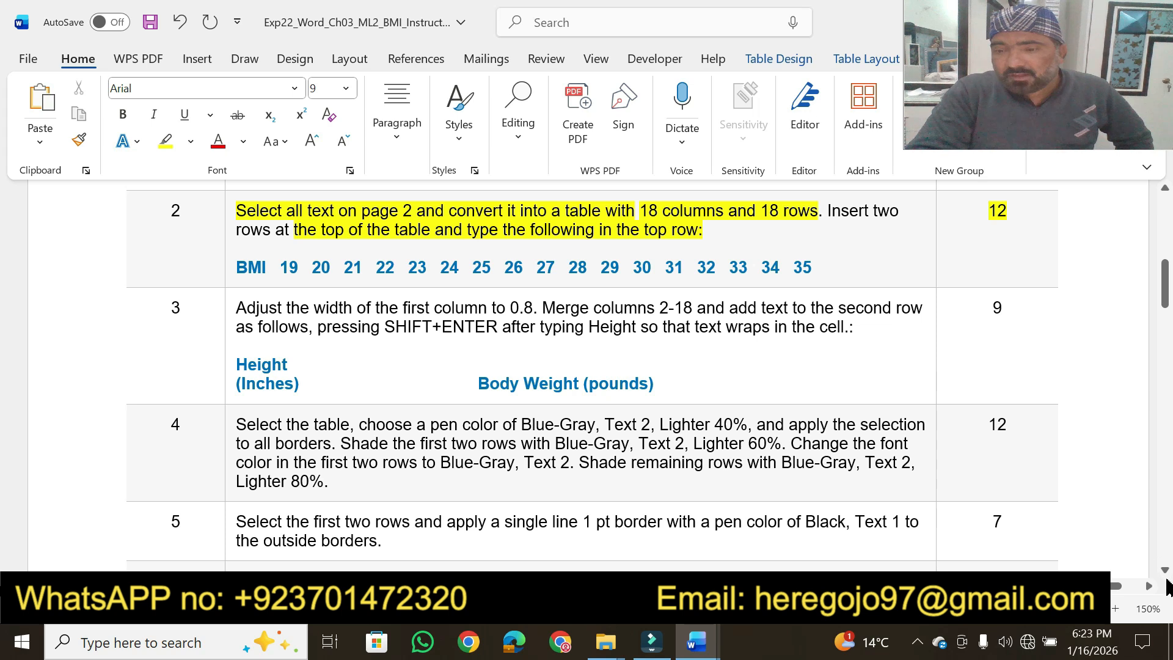
# Highlight step 3's "Adjust the width of the first column to 0.8. Merge" in yellow in the instructions document
pyautogui.scroll(-3, 1169, 580)
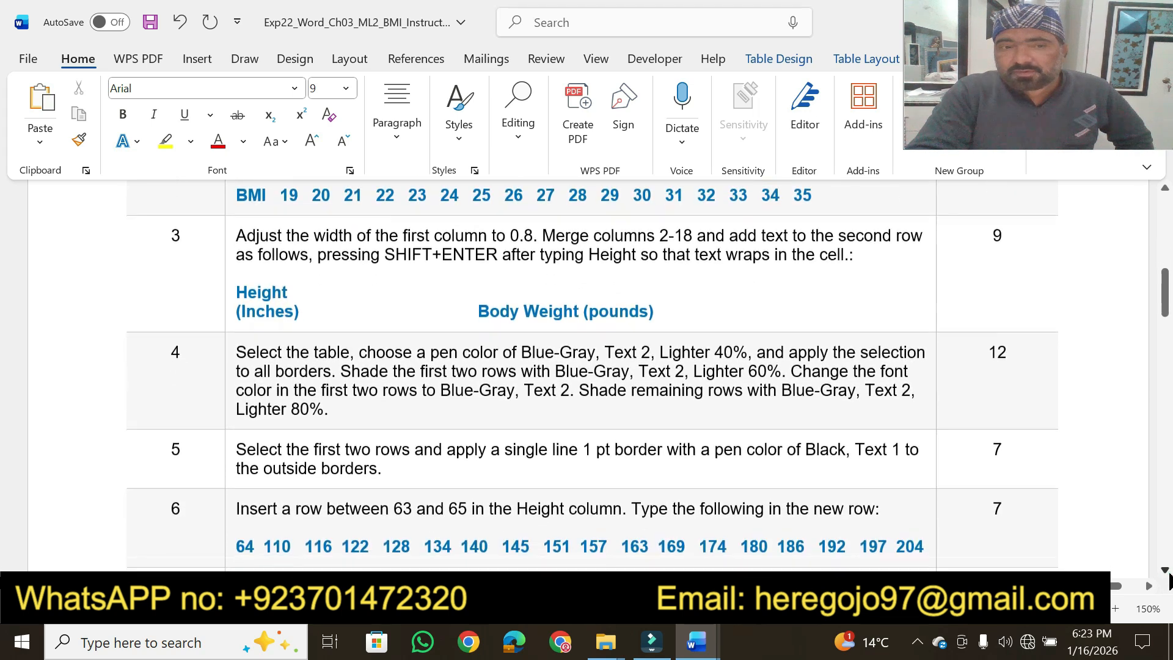
pyautogui.scroll(-1, 1168, 581)
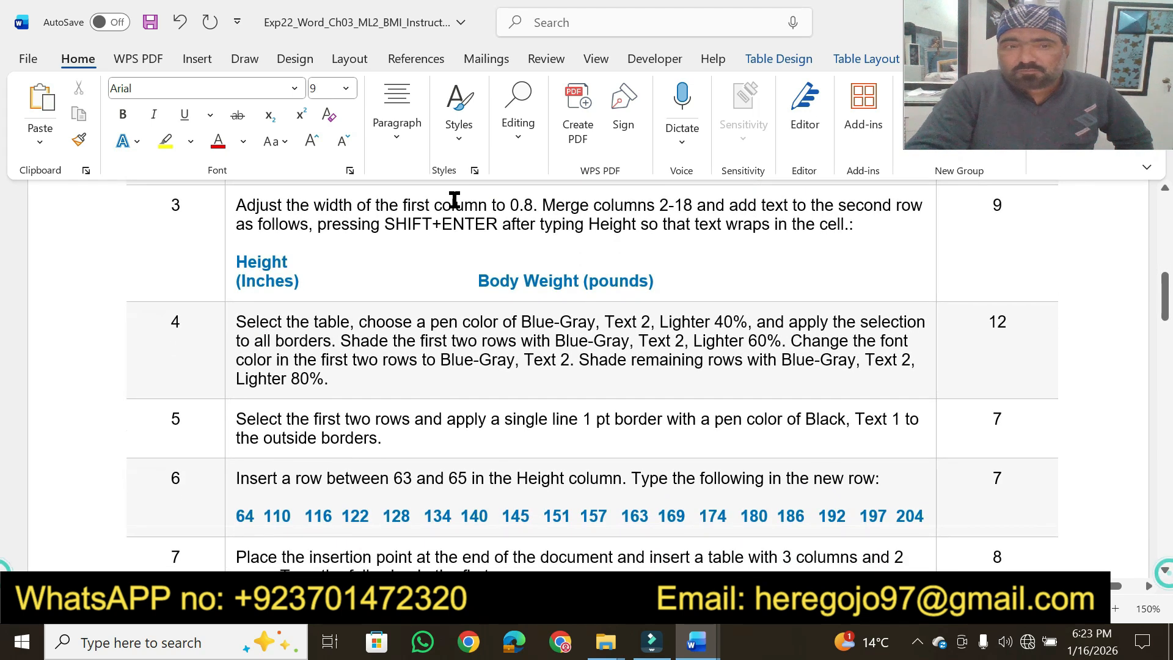
pyautogui.click(166, 143)
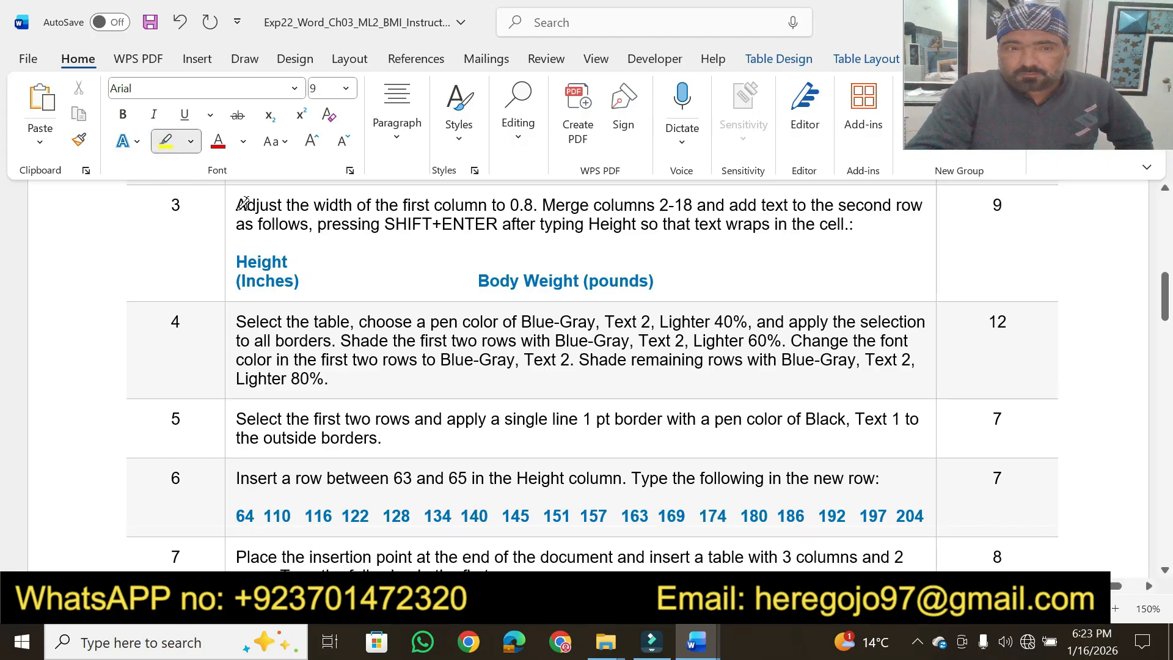
pyautogui.moveTo(242, 204); pyautogui.dragTo(574, 204)
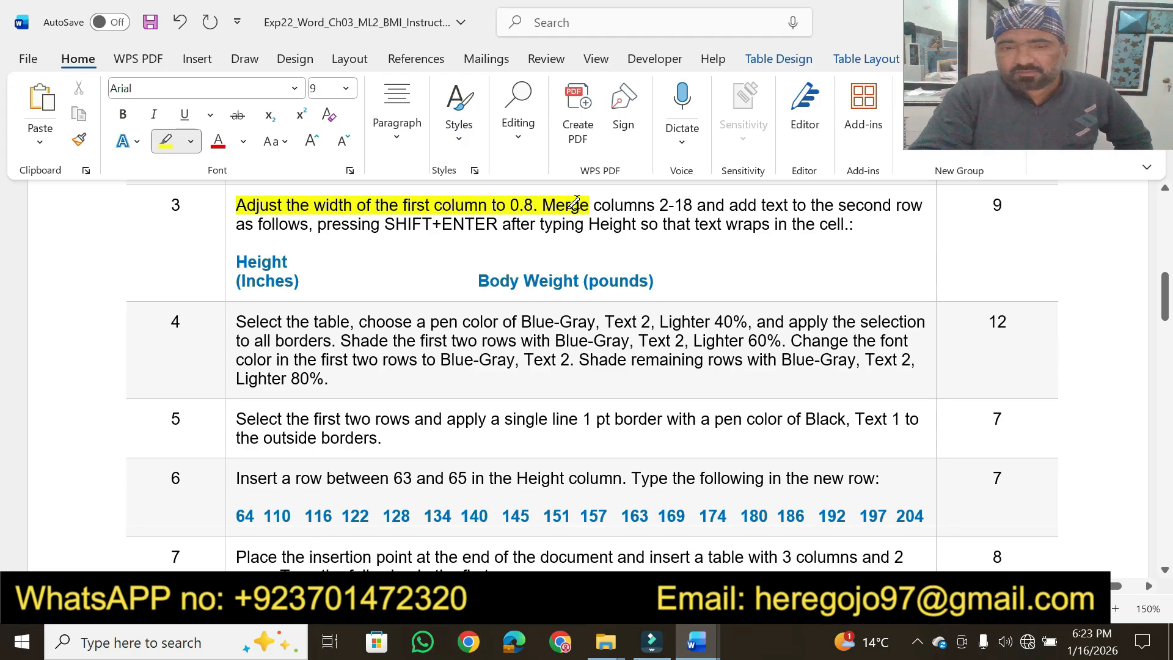
pyautogui.moveTo(697, 641)
pyautogui.click(794, 519)
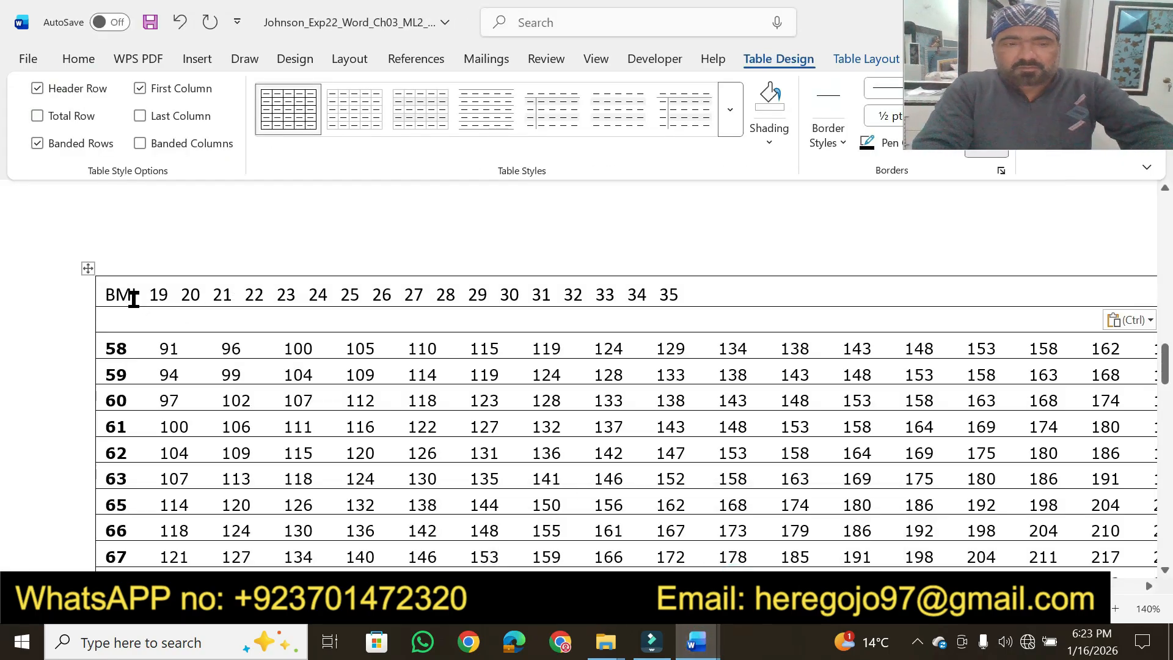
pyautogui.moveTo(111, 292); pyautogui.dragTo(316, 322)
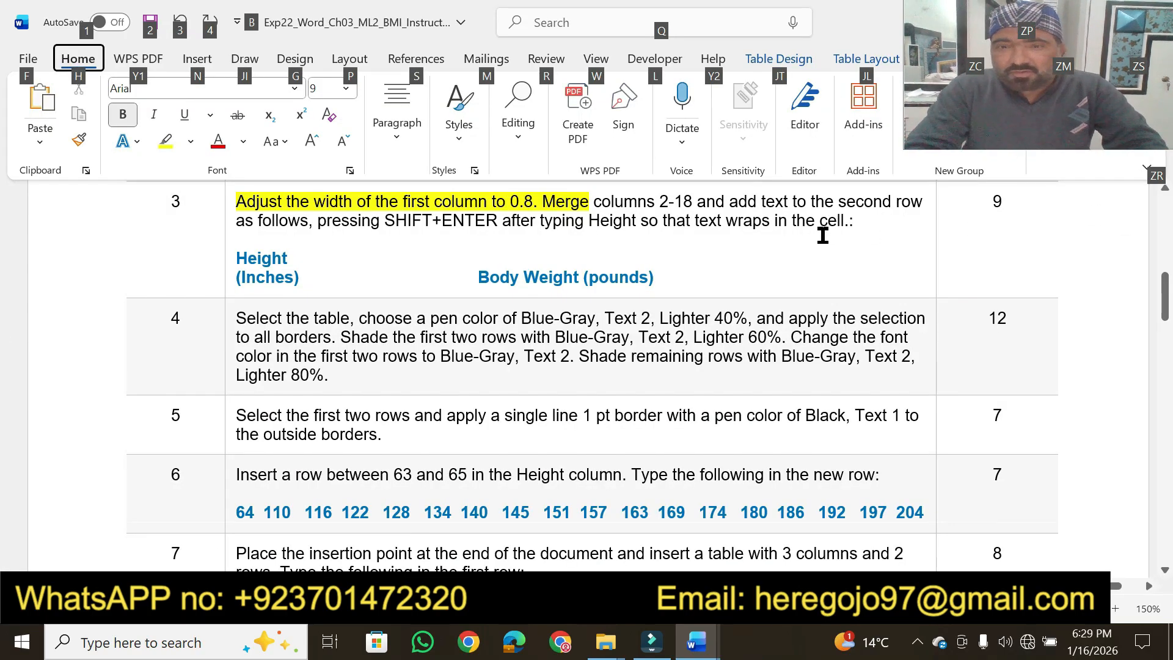
pyautogui.press('Escape')
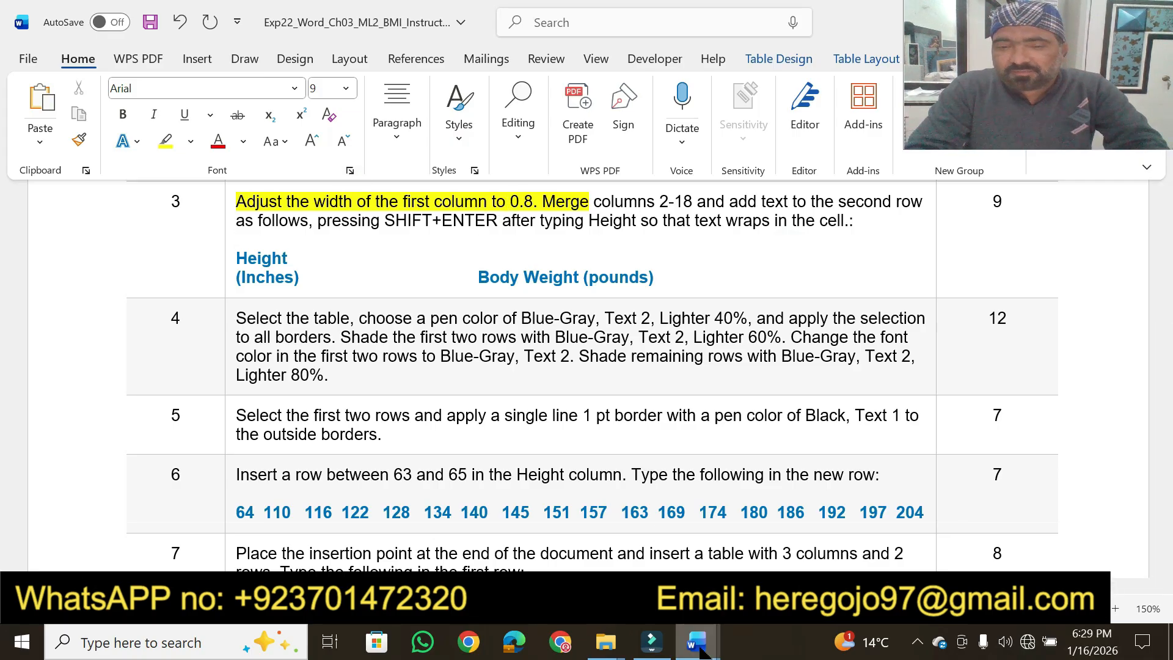
# In the BMI document, set the width of the page 2 table's entire first column to 0.8"
pyautogui.moveTo(696, 641)
pyautogui.click(727, 561)
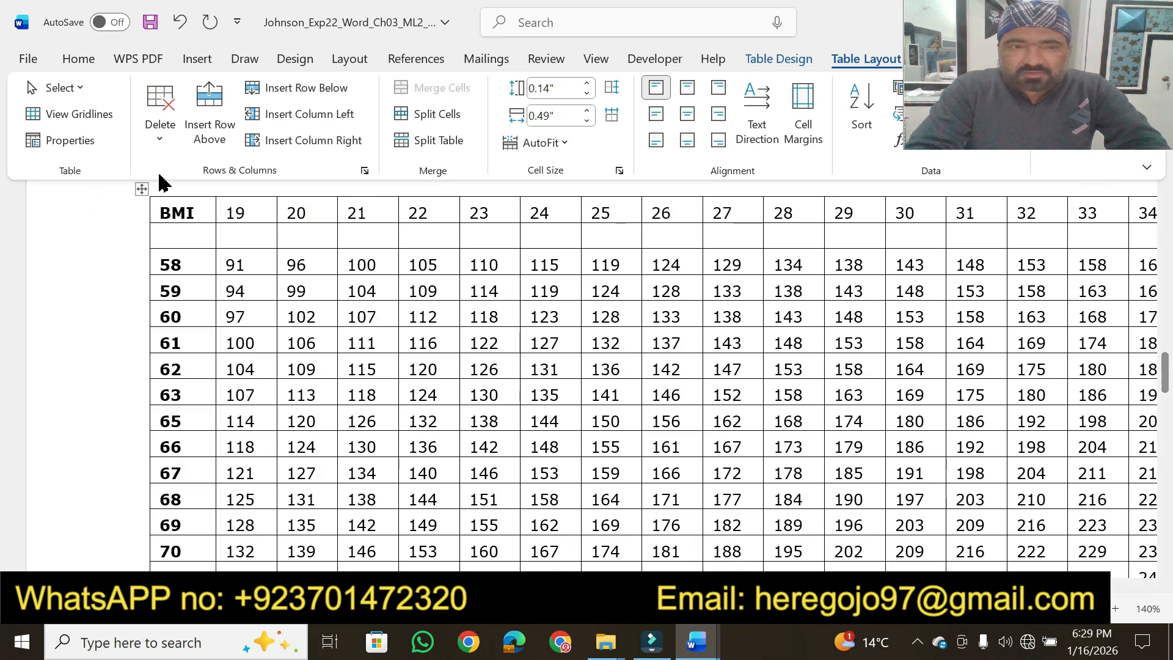
pyautogui.moveTo(155, 214); pyautogui.dragTo(188, 360)
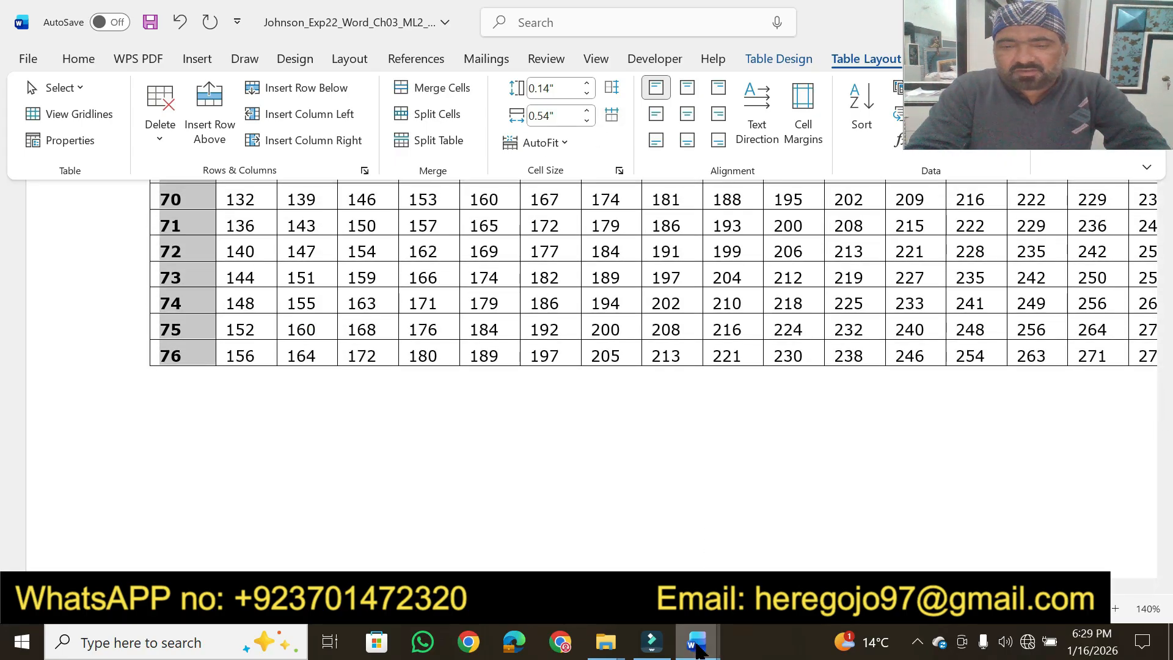
pyautogui.click(589, 111)
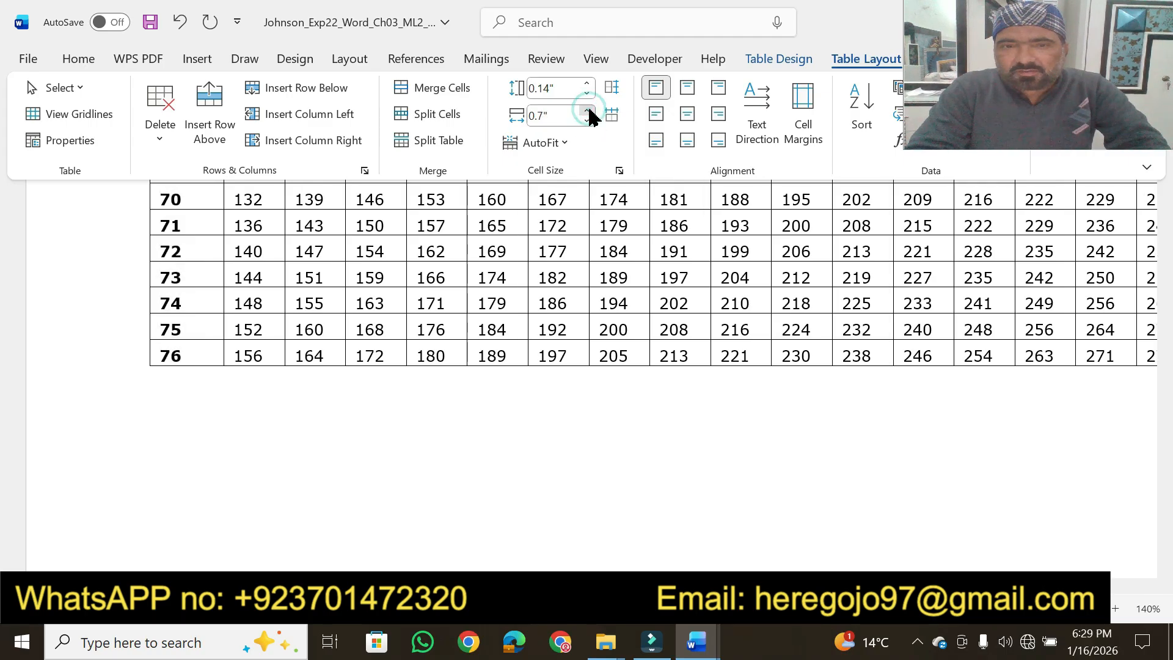
pyautogui.click(589, 111)
pyautogui.click(589, 111)
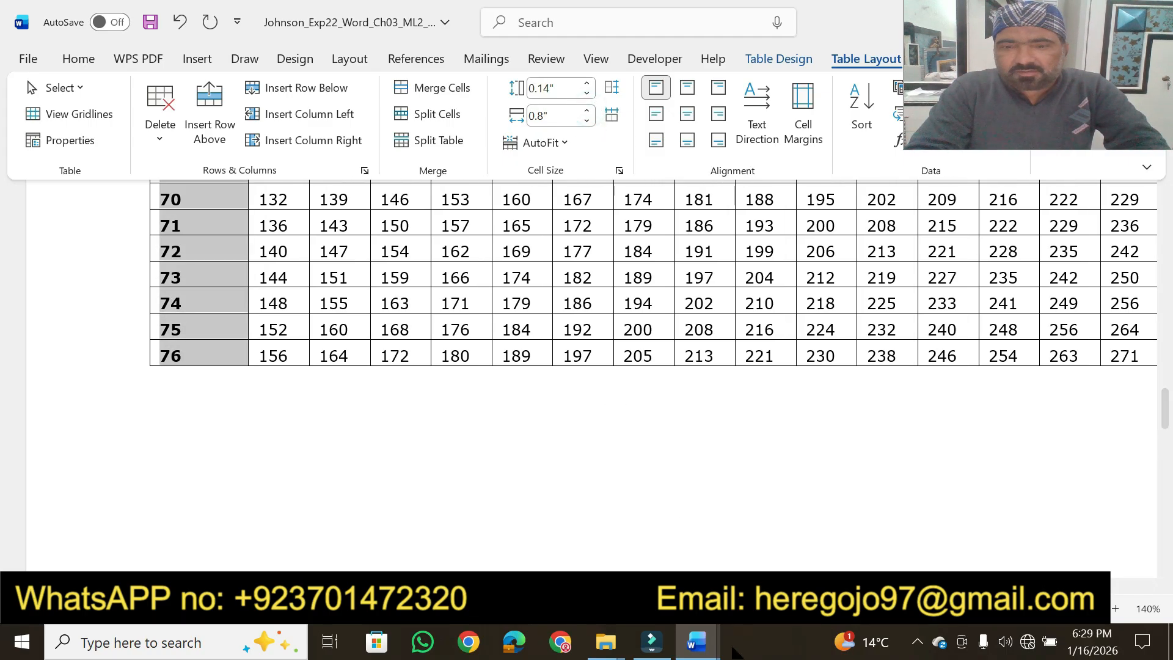
# Check the merge instruction in step 3, and merge columns 2–18 of the BMI table's blank second row into one cell
pyautogui.click(697, 641)
pyautogui.click(593, 539)
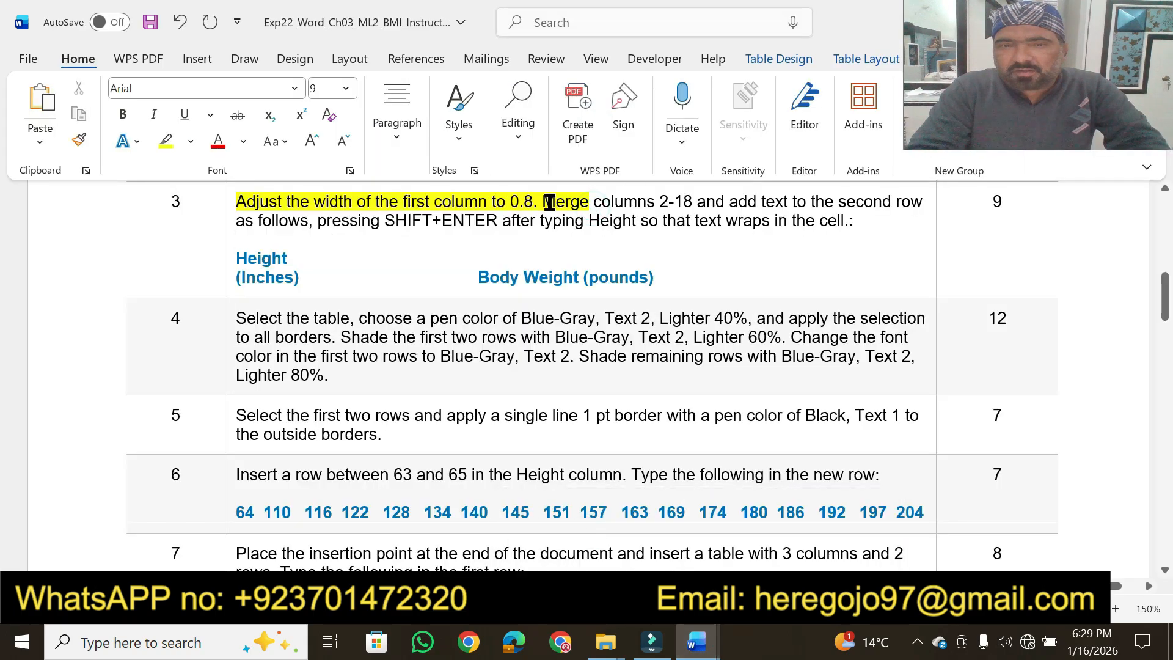
pyautogui.moveTo(549, 202); pyautogui.dragTo(643, 193)
pyautogui.moveTo(705, 198); pyautogui.dragTo(896, 195)
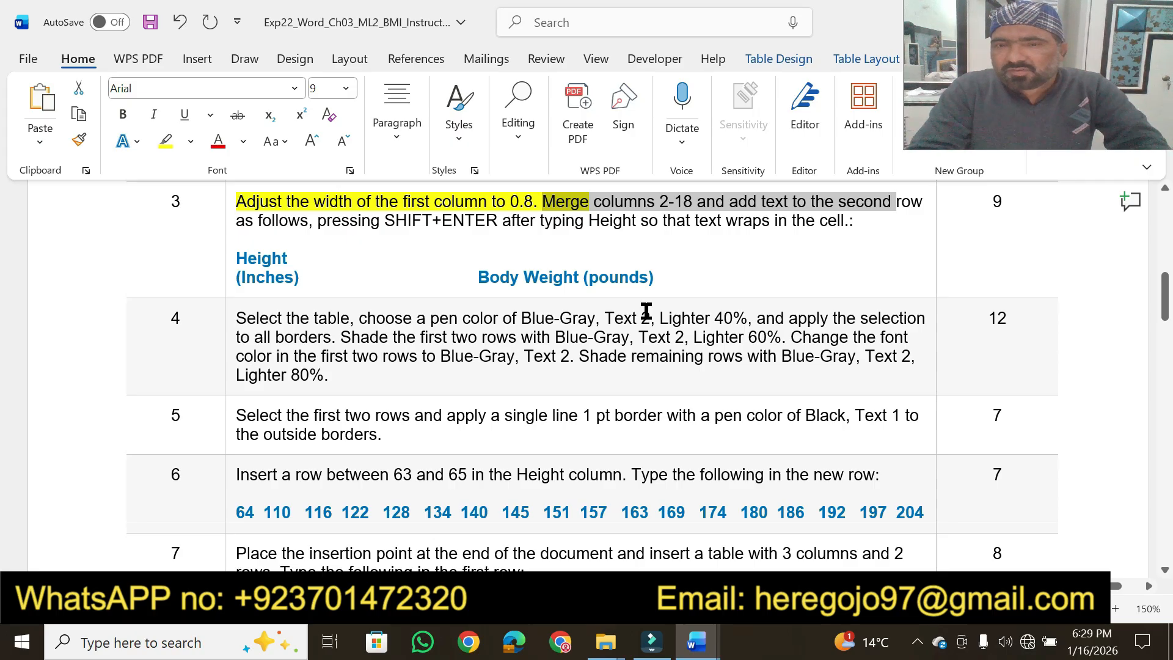
pyautogui.click(697, 641)
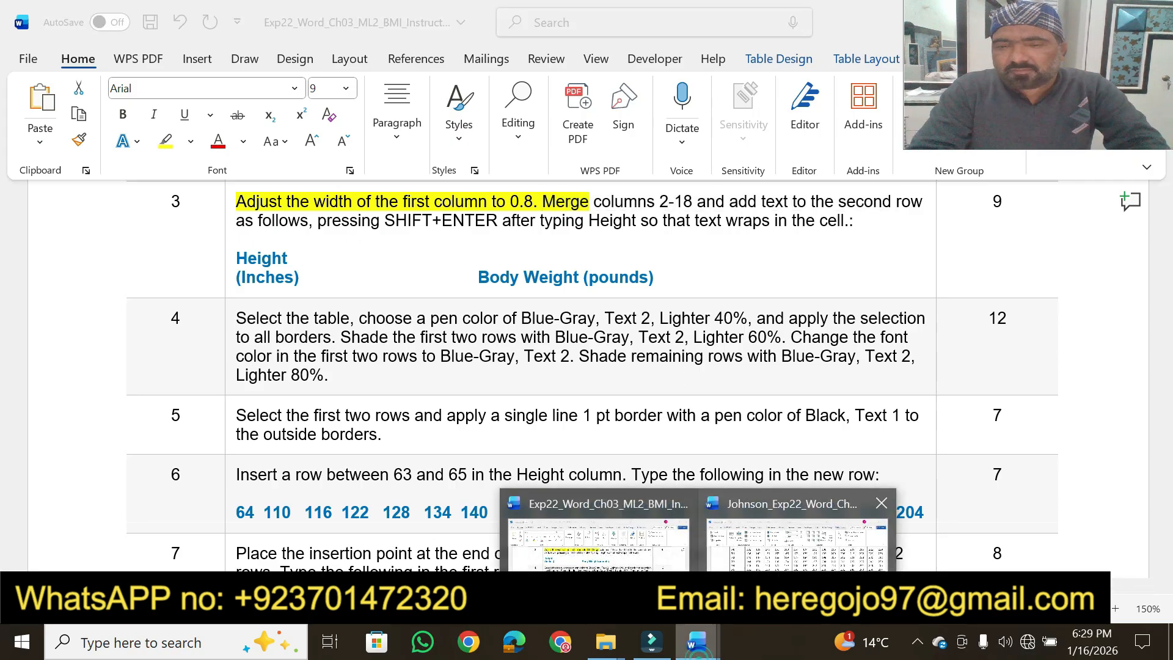
pyautogui.click(798, 552)
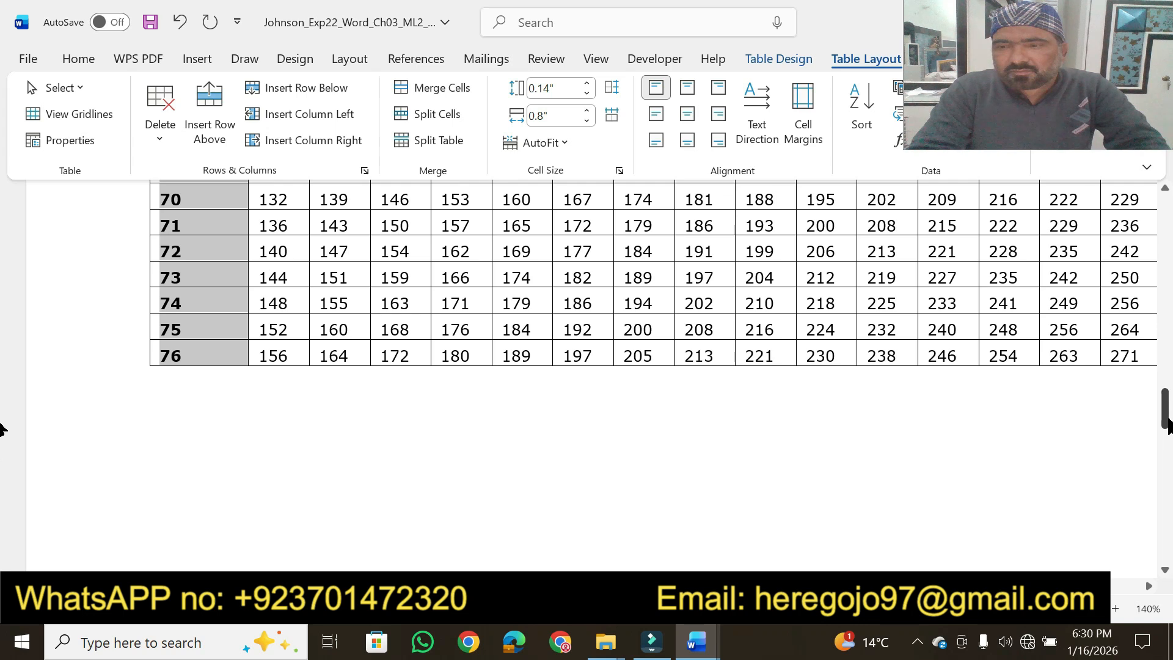
pyautogui.scroll(8, 1167, 426)
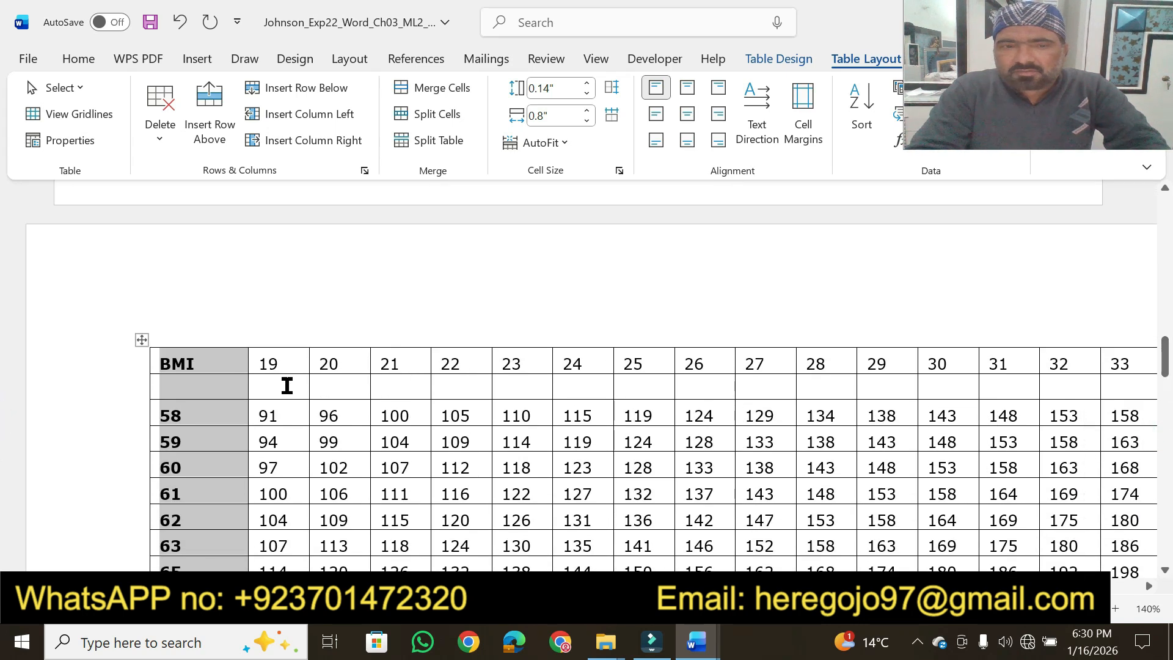
pyautogui.moveTo(285, 385); pyautogui.dragTo(1084, 400)
pyautogui.click(442, 88)
# In the instructions document, copy the two-line "Height (Inches" text from step 3
pyautogui.moveTo(696, 641)
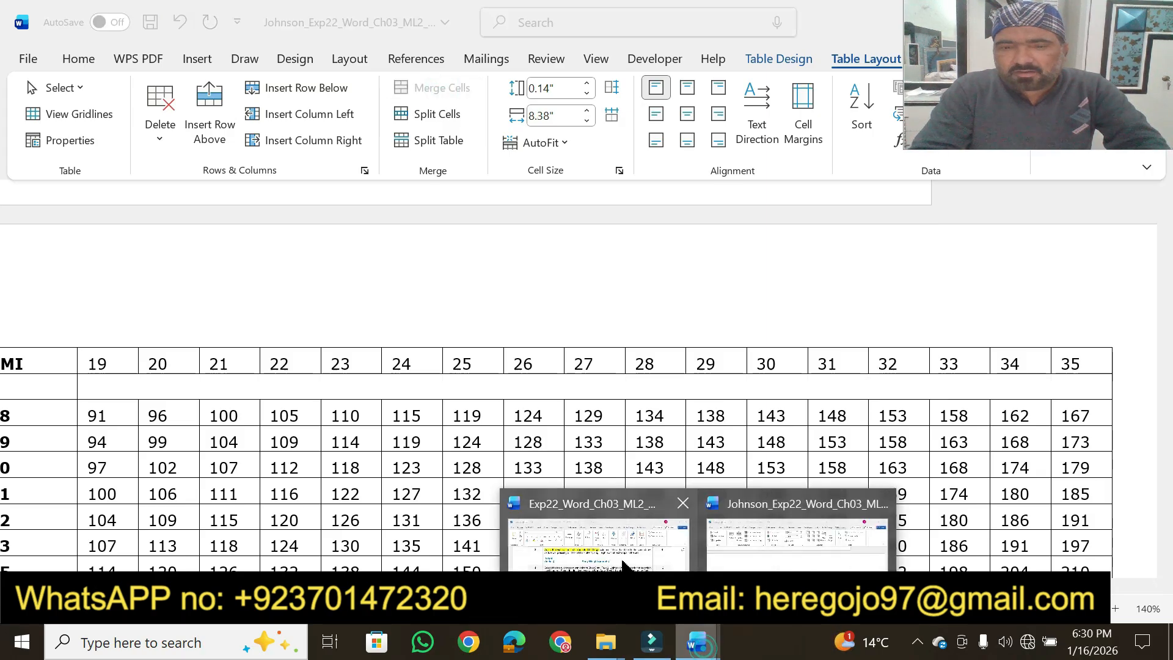
pyautogui.click(623, 559)
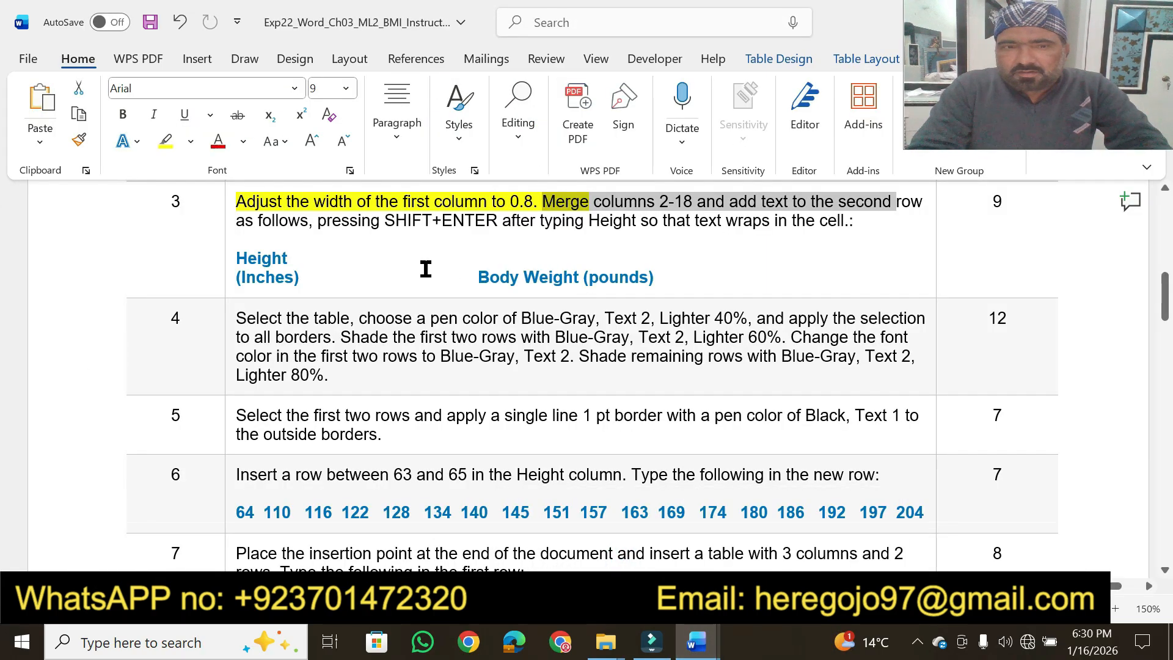
pyautogui.click(426, 246)
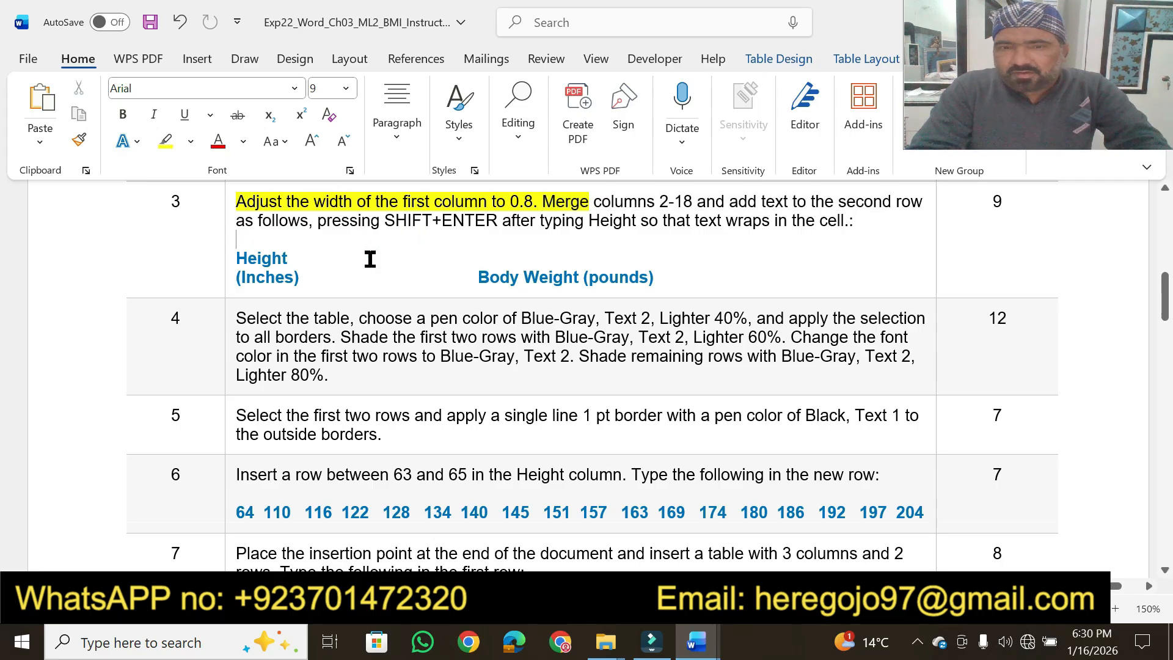
pyautogui.doubleClick(244, 261)
pyautogui.click(243, 265)
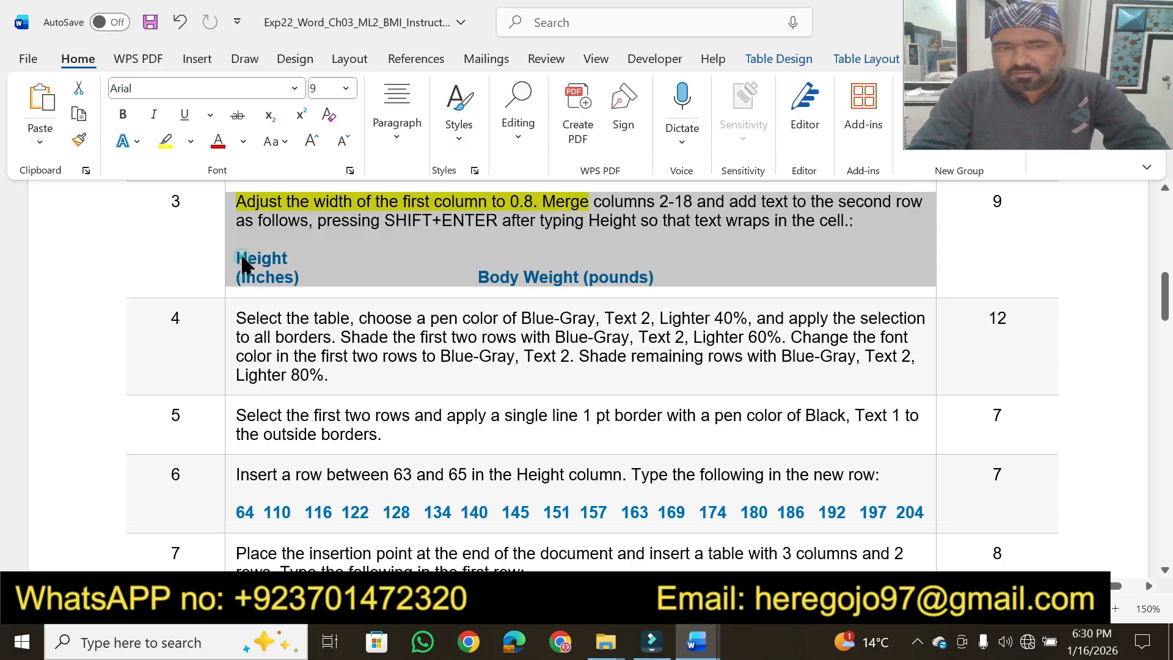
pyautogui.click(237, 254)
pyautogui.moveTo(236, 254); pyautogui.dragTo(297, 279)
pyautogui.hotkey('ctrl', 'c')
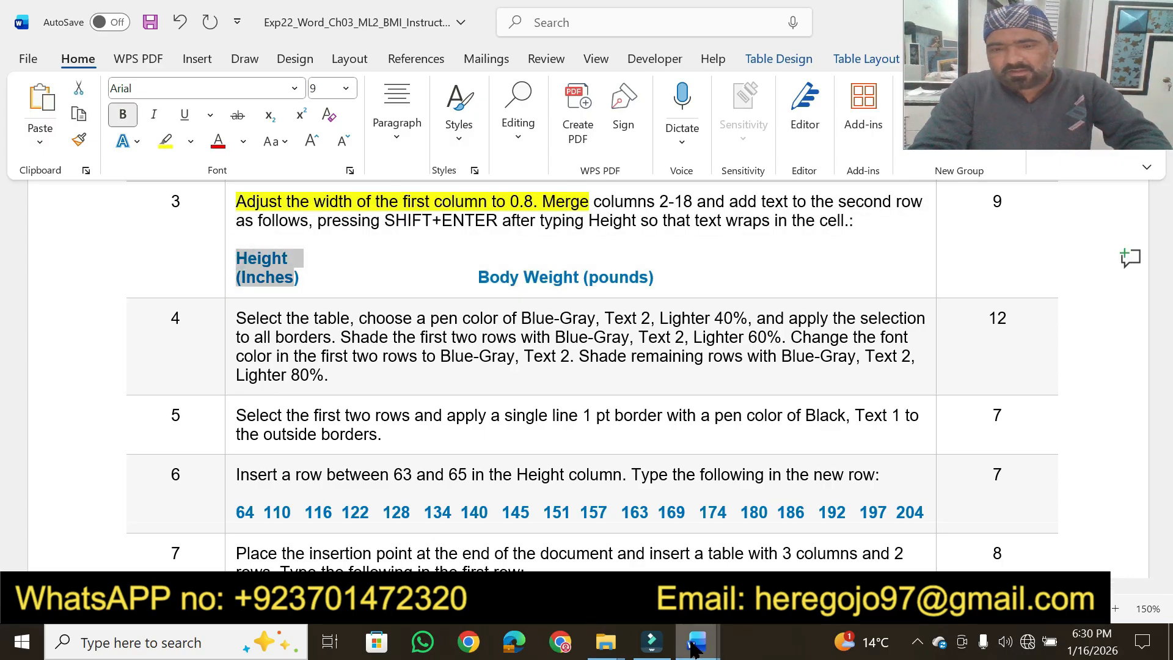
# In the BMI document, paste the copied height label as text only into the first cell of the table's second row
pyautogui.moveTo(697, 641)
pyautogui.click(800, 535)
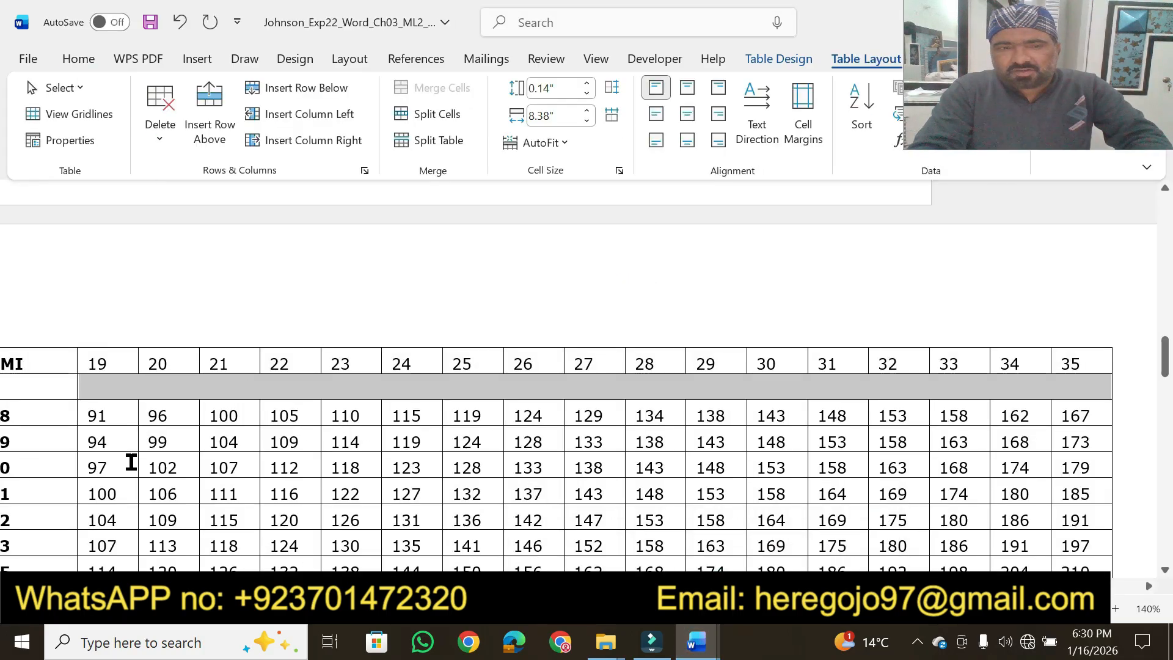
pyautogui.click(41, 392)
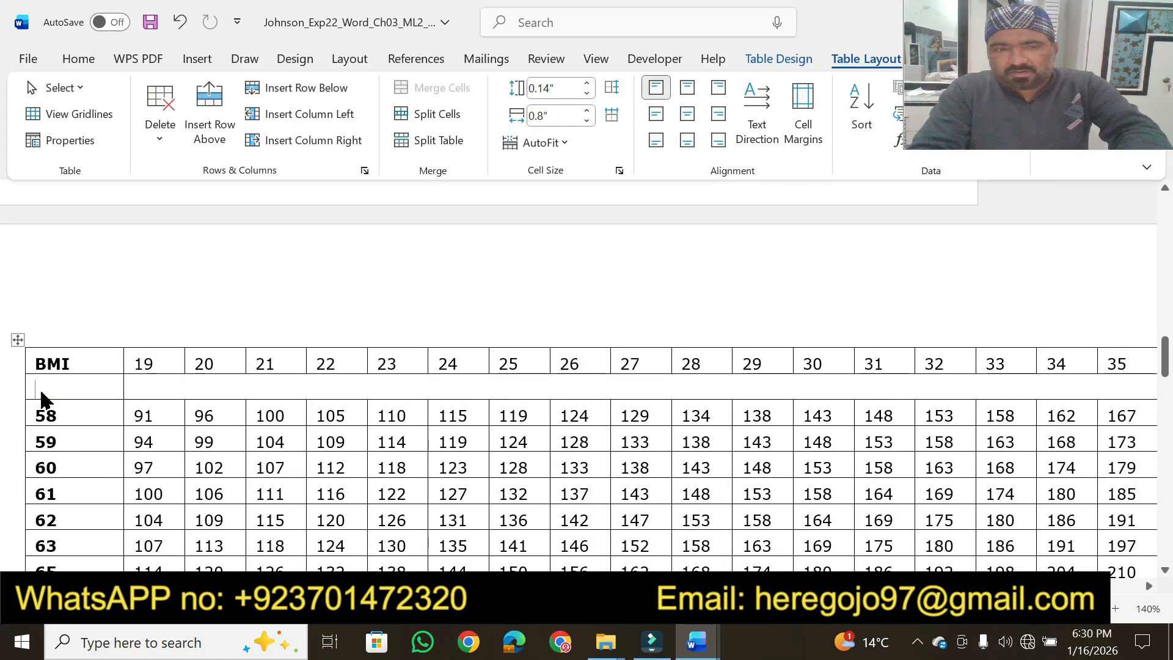
pyautogui.hotkey('ctrl', 'v')
pyautogui.click(145, 444)
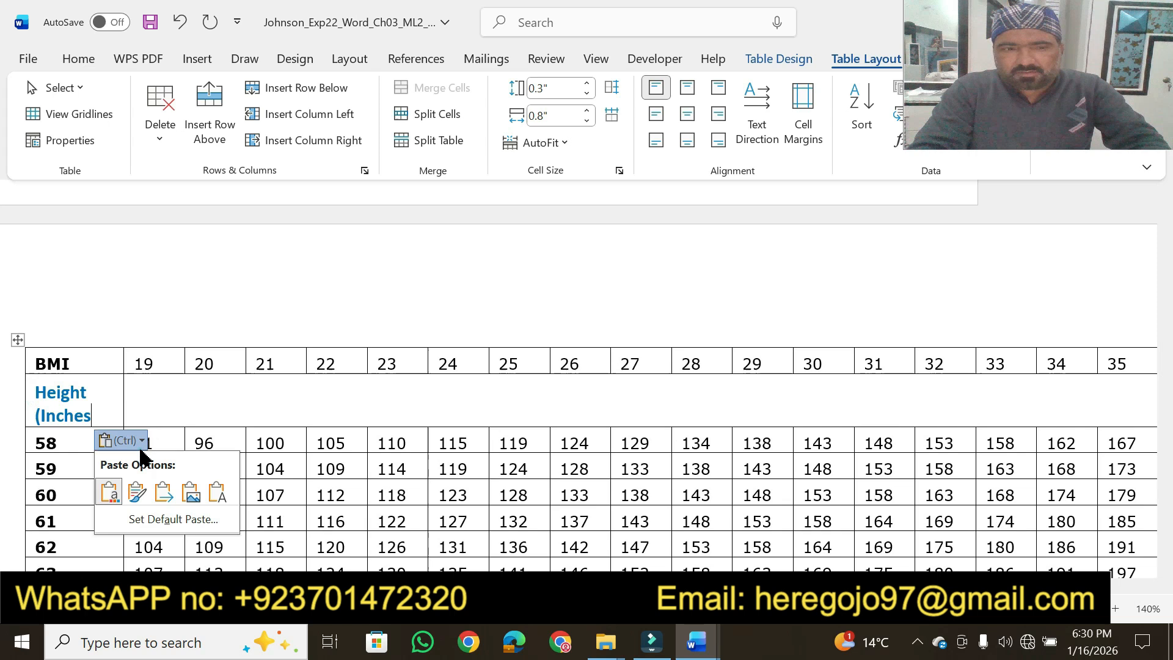
pyautogui.click(215, 492)
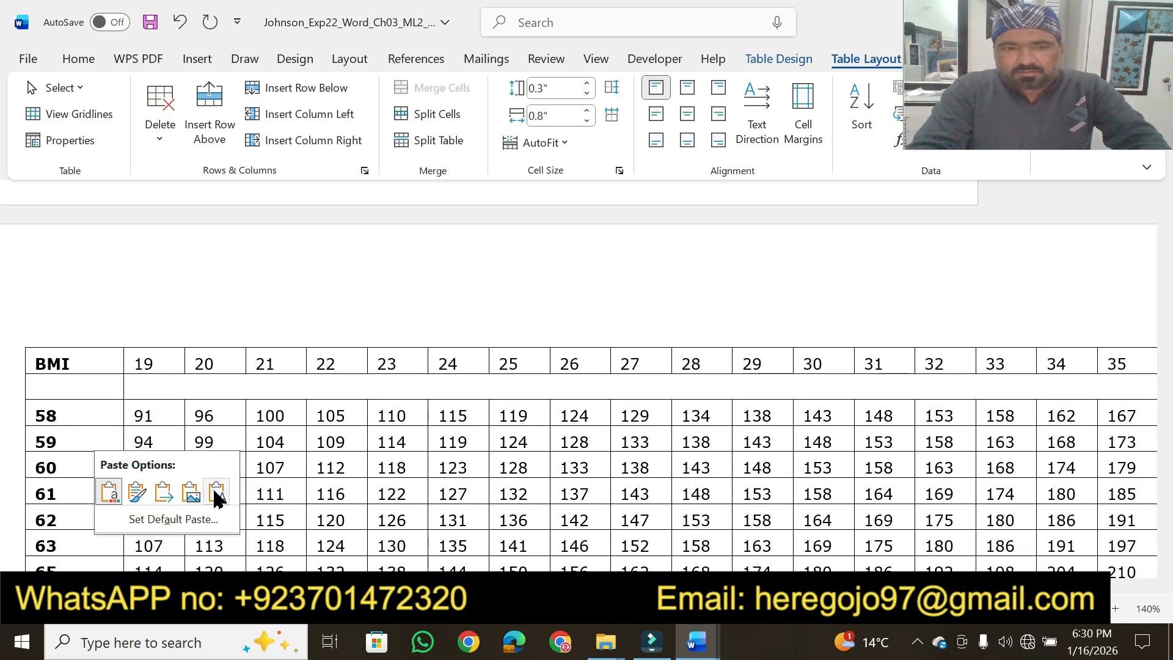
# Copy "Body Weight (pounds)" from step 3 of the instructions and paste it into the merged cell in the BMI table's second row
pyautogui.moveTo(697, 641)
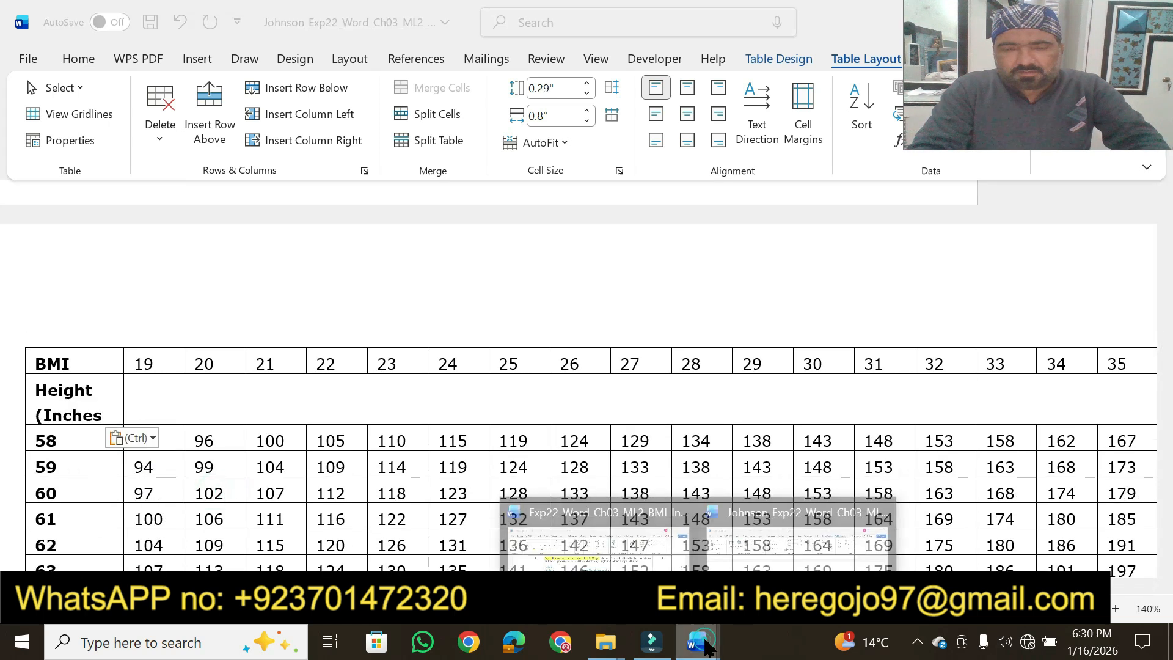
pyautogui.click(636, 561)
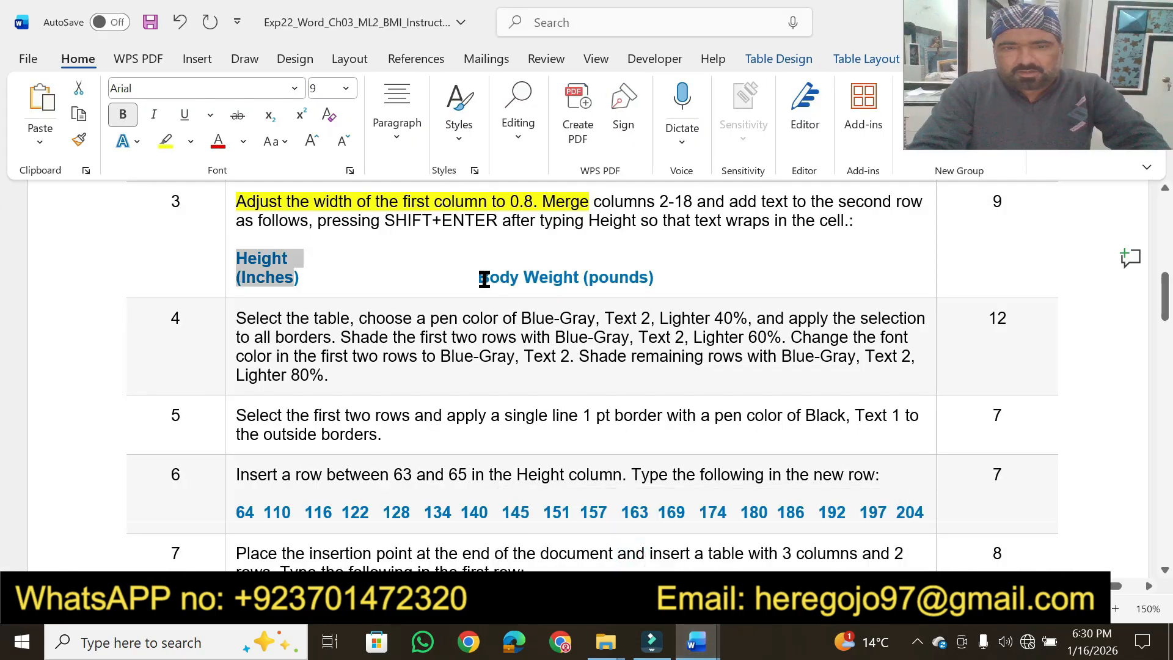
pyautogui.moveTo(481, 276); pyautogui.dragTo(641, 275)
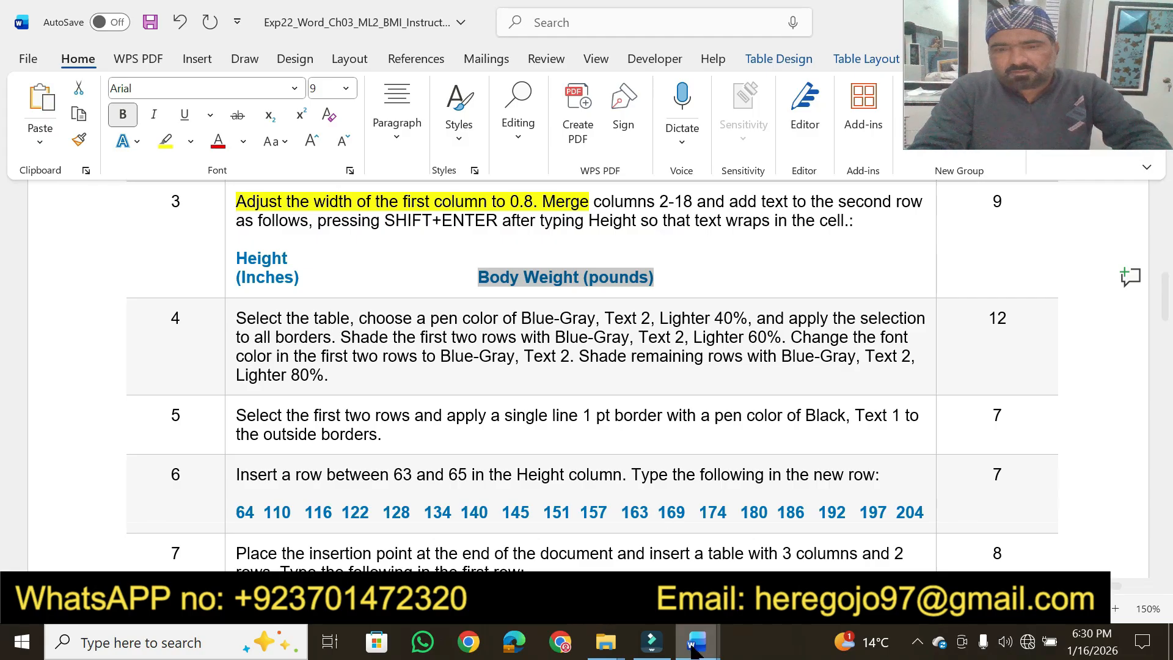
pyautogui.moveTo(697, 641)
pyautogui.click(794, 507)
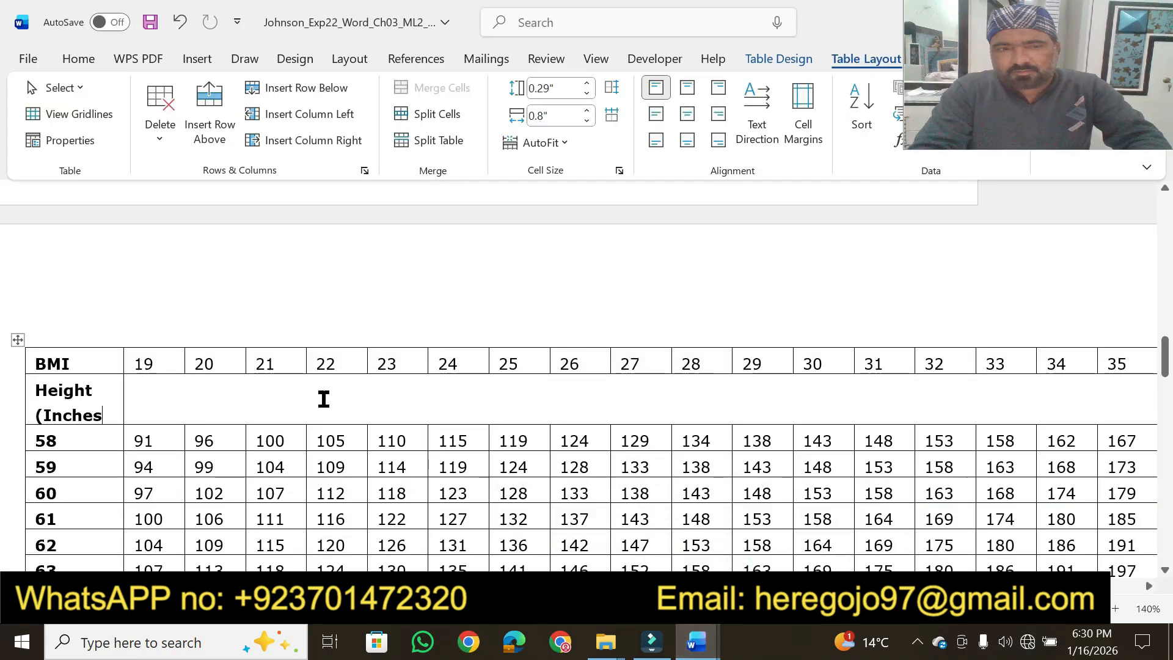
pyautogui.write('Body Weight (pounds)')
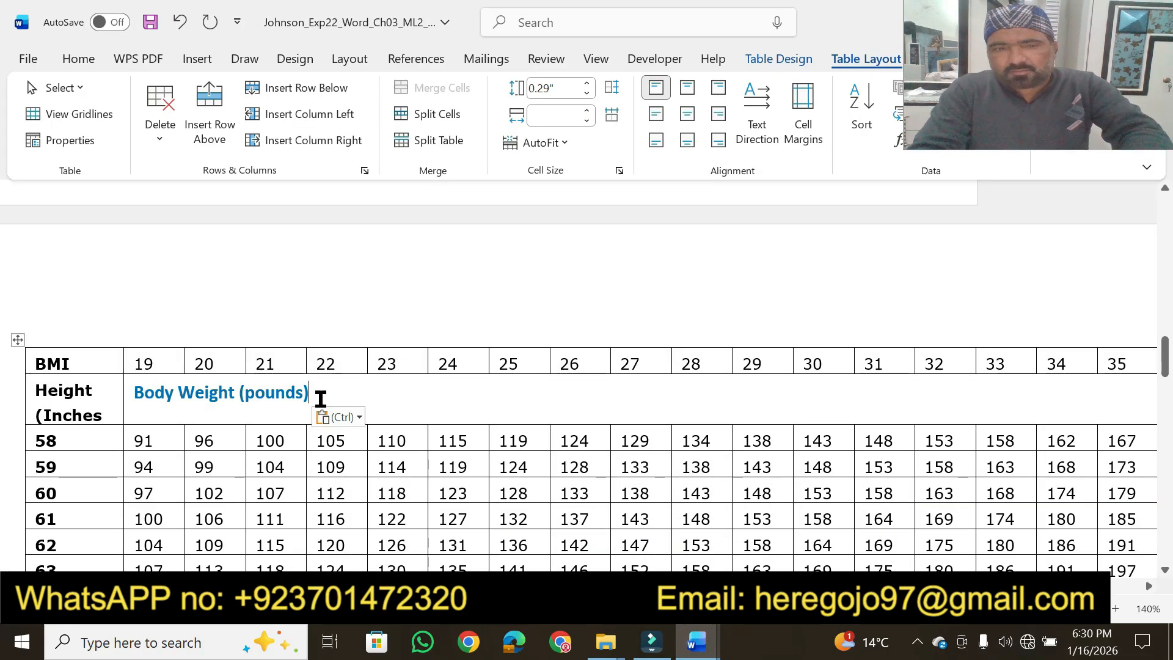
# Convert the pasted "Body Weight (pounds)" in the table's merged second-row cell to text only
pyautogui.click(354, 417)
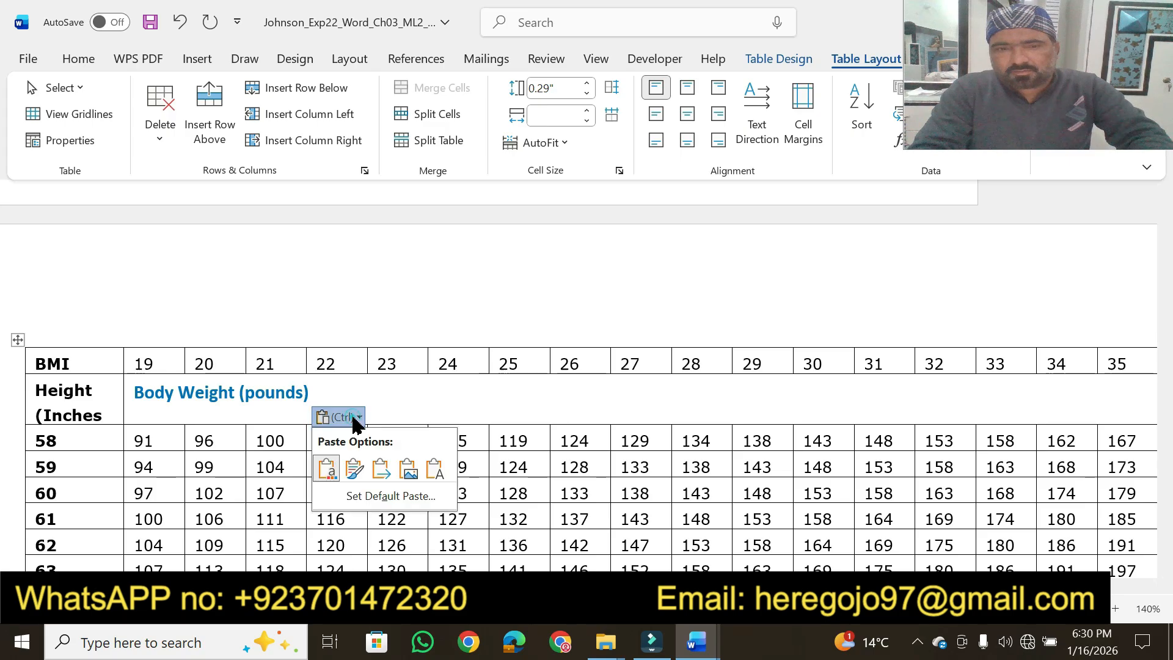
pyautogui.click(435, 468)
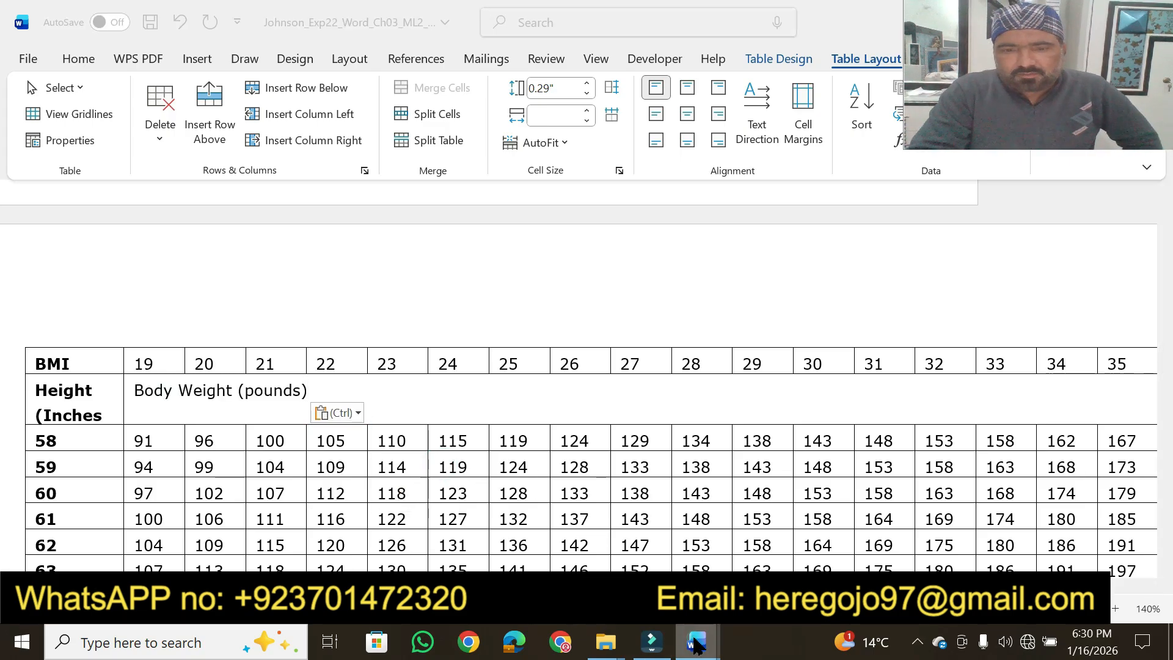
# In the instructions document, highlight the points value of step 3 in yellow
pyautogui.moveTo(697, 642)
pyautogui.click(600, 536)
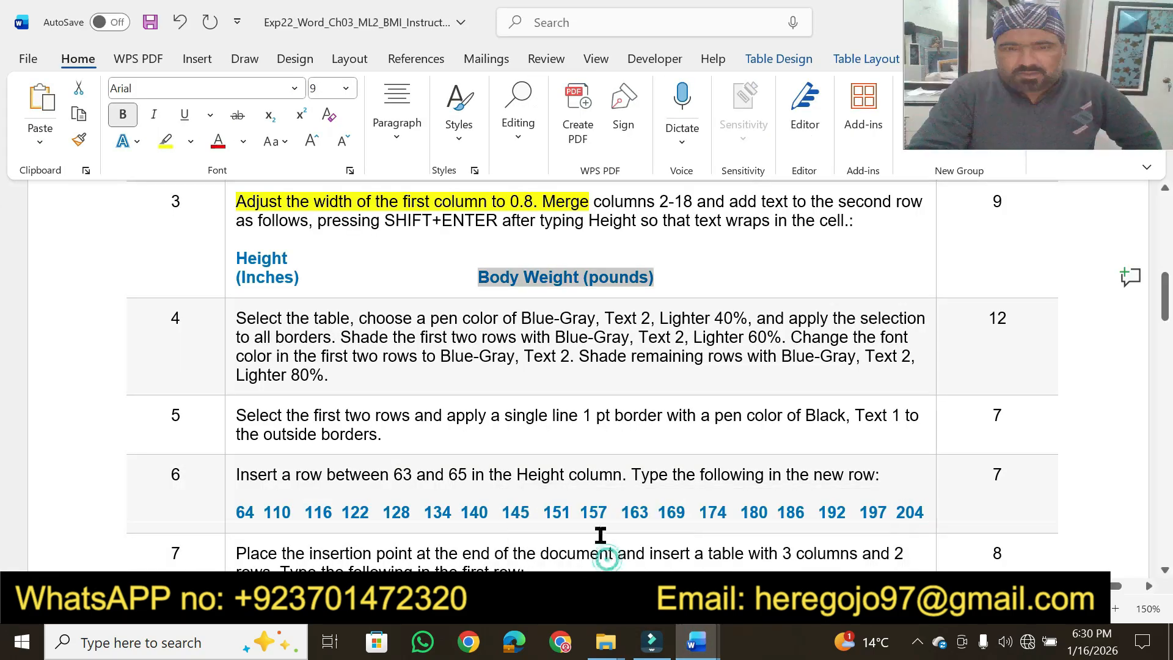
pyautogui.click(722, 274)
pyautogui.click(160, 142)
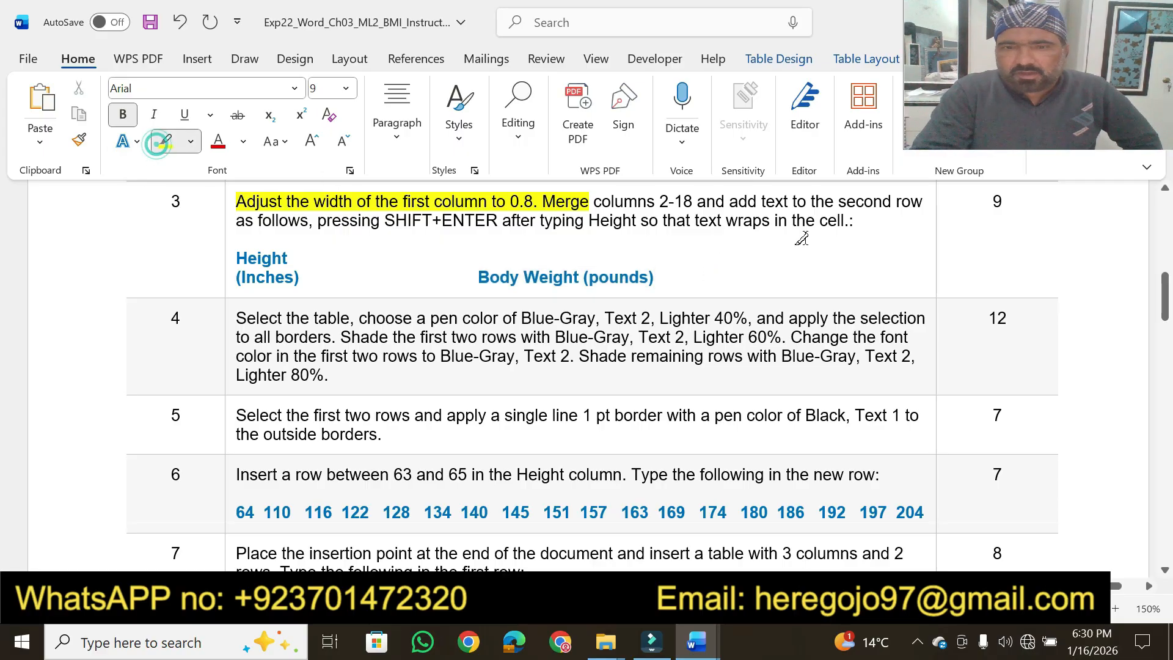
pyautogui.click(1002, 201)
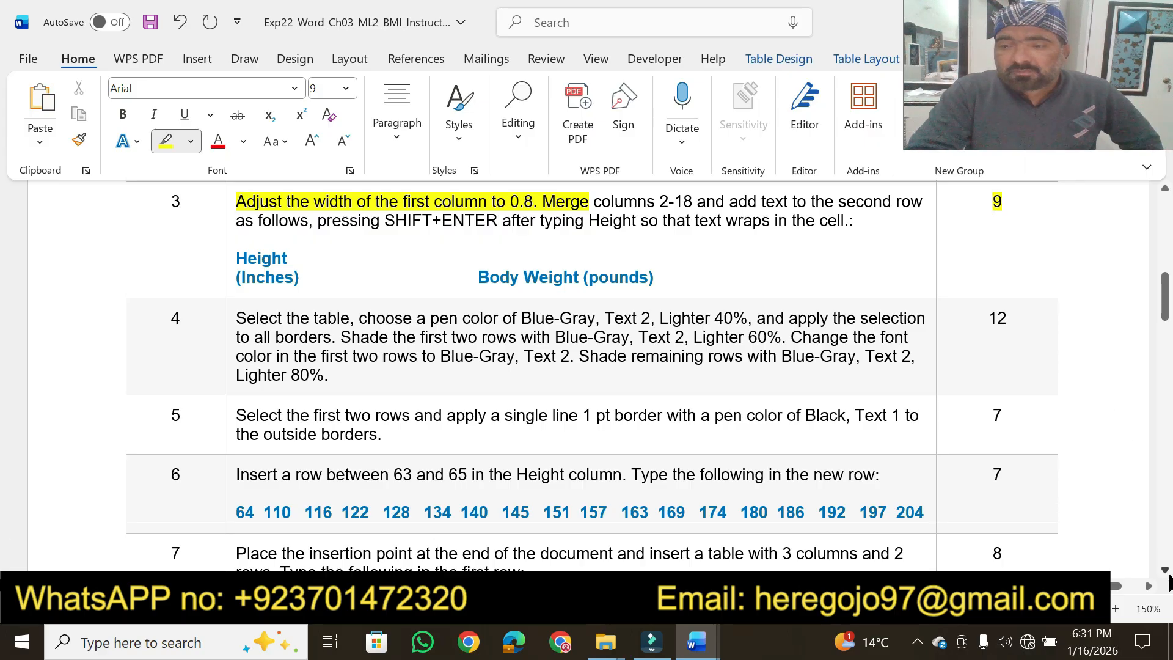
# In step 4, highlight the phrases "Select the table", "choose a pen color of Blue-Gray, Text 2, Lighter 40%," and "all borders" in yellow
pyautogui.scroll(-3, 1168, 580)
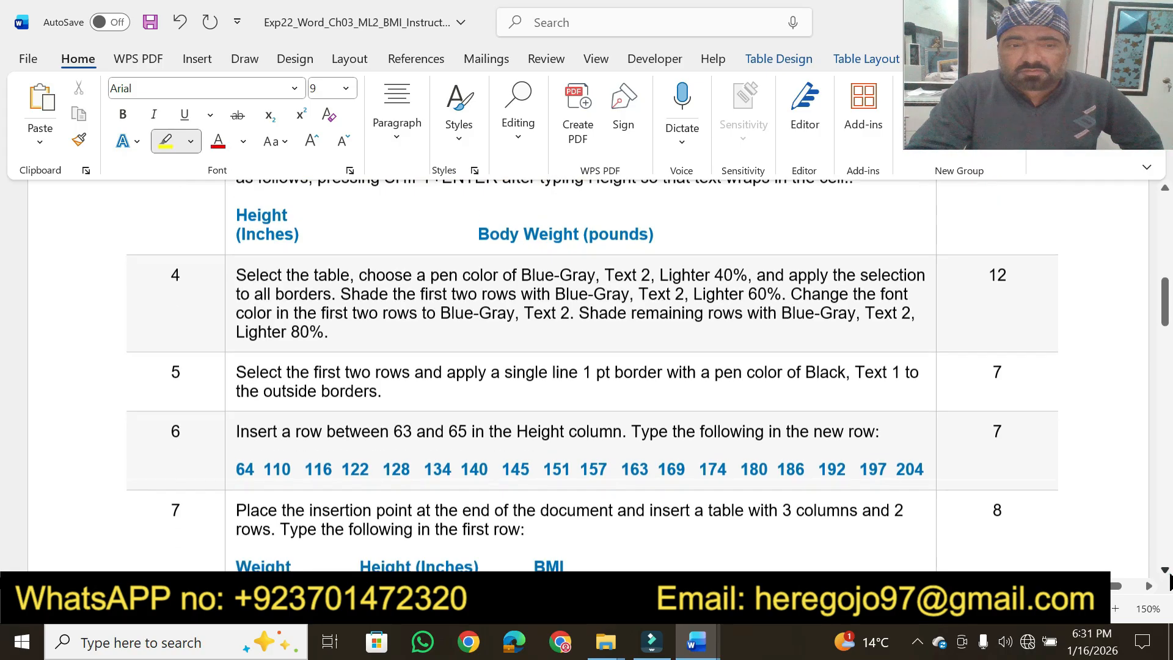
pyautogui.scroll(-1, 1169, 582)
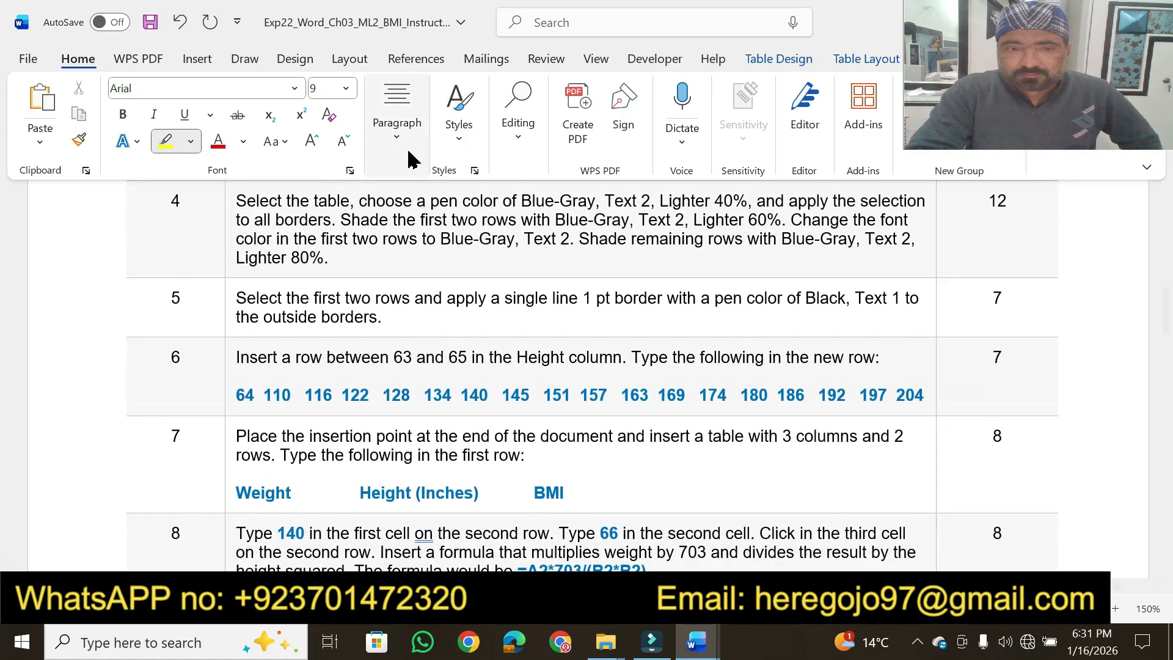
pyautogui.moveTo(237, 197); pyautogui.dragTo(755, 194)
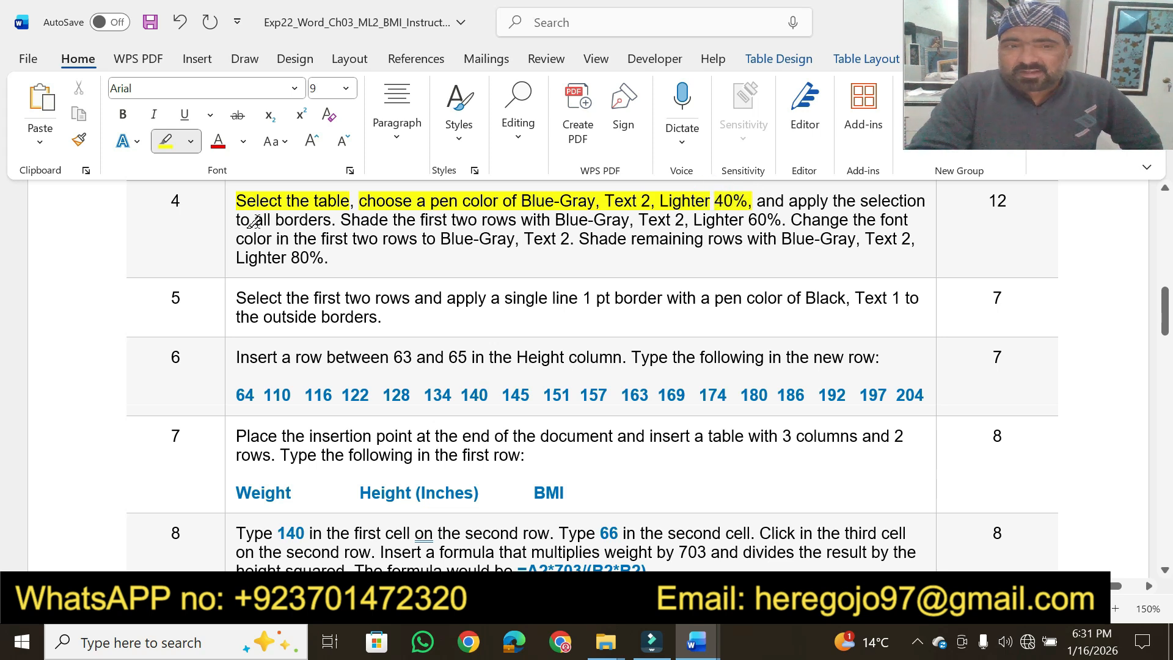
pyautogui.moveTo(255, 219); pyautogui.dragTo(332, 219)
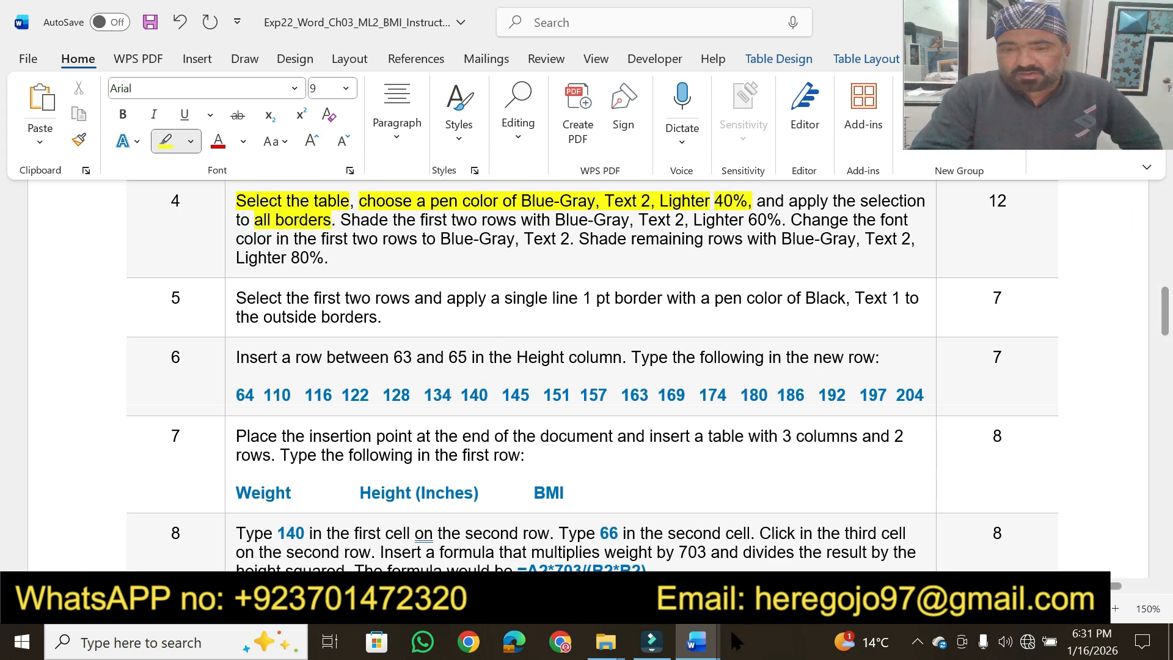
# Switch to the BMI document, recheck the pen color in step 4 of the instructions, and set the table border pen color to Blue-Gray, Text 2
pyautogui.click(698, 648)
pyautogui.click(741, 557)
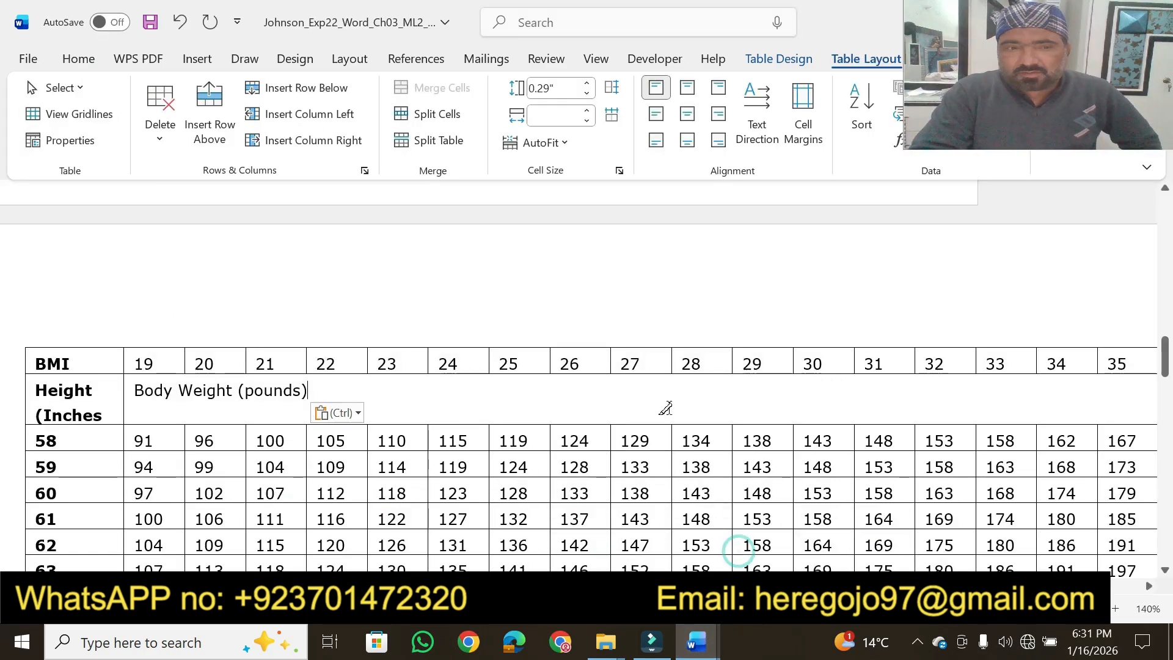
pyautogui.moveTo(1062, 82); pyautogui.dragTo(1061, 238)
pyautogui.click(792, 59)
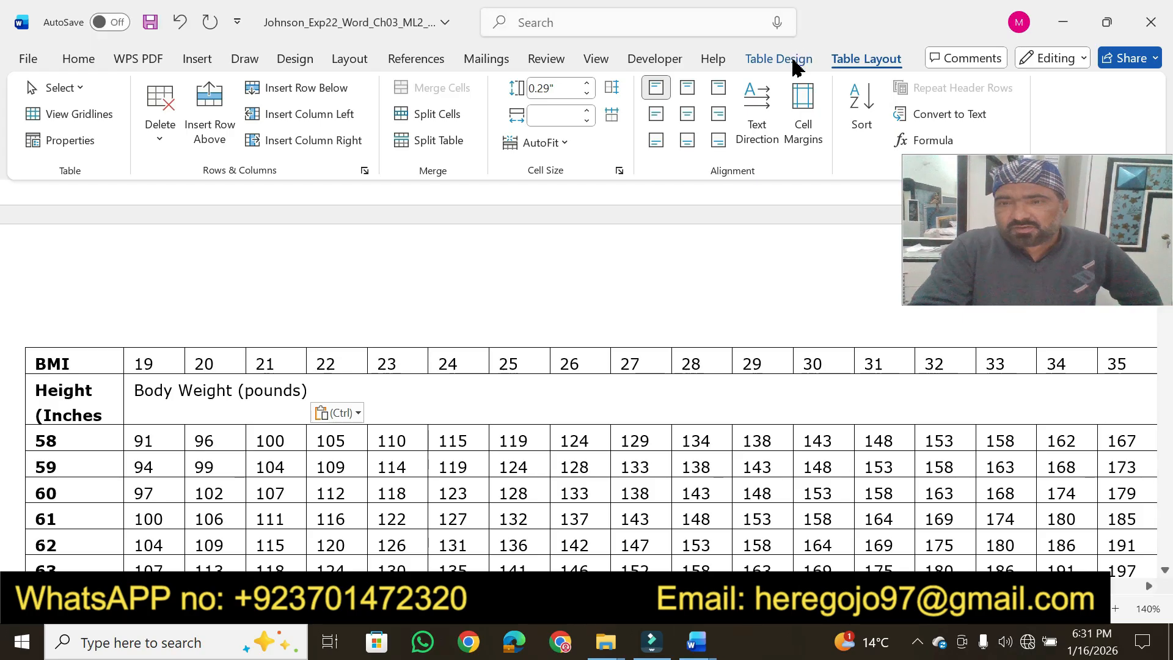
pyautogui.click(777, 62)
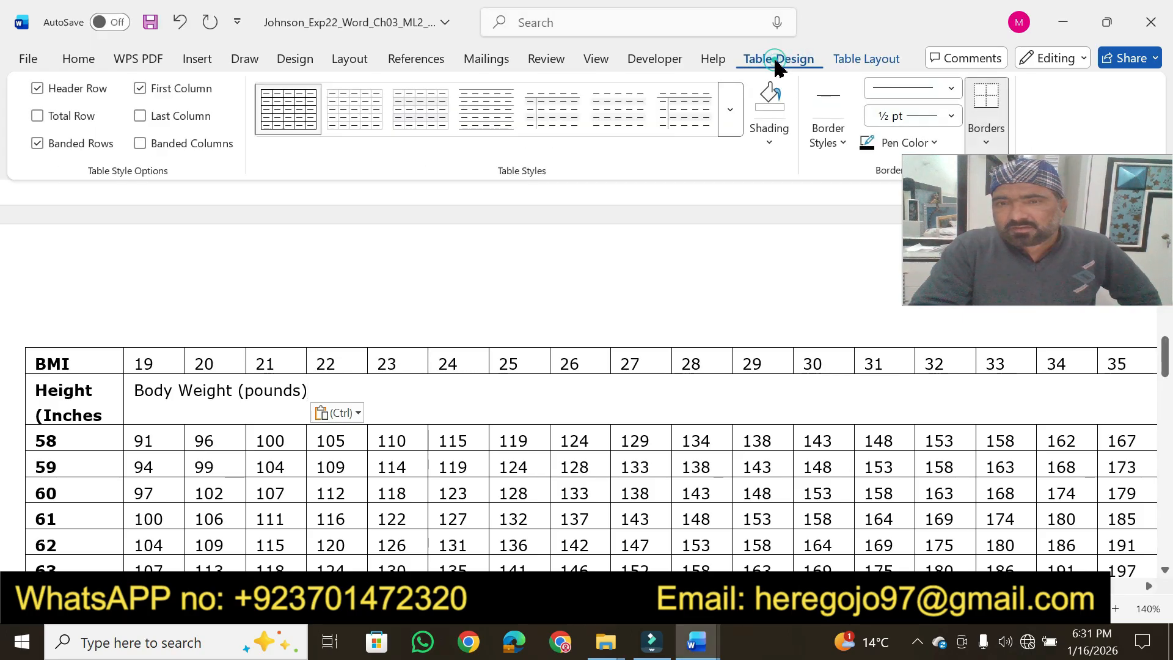
pyautogui.moveTo(984, 223); pyautogui.dragTo(989, 270)
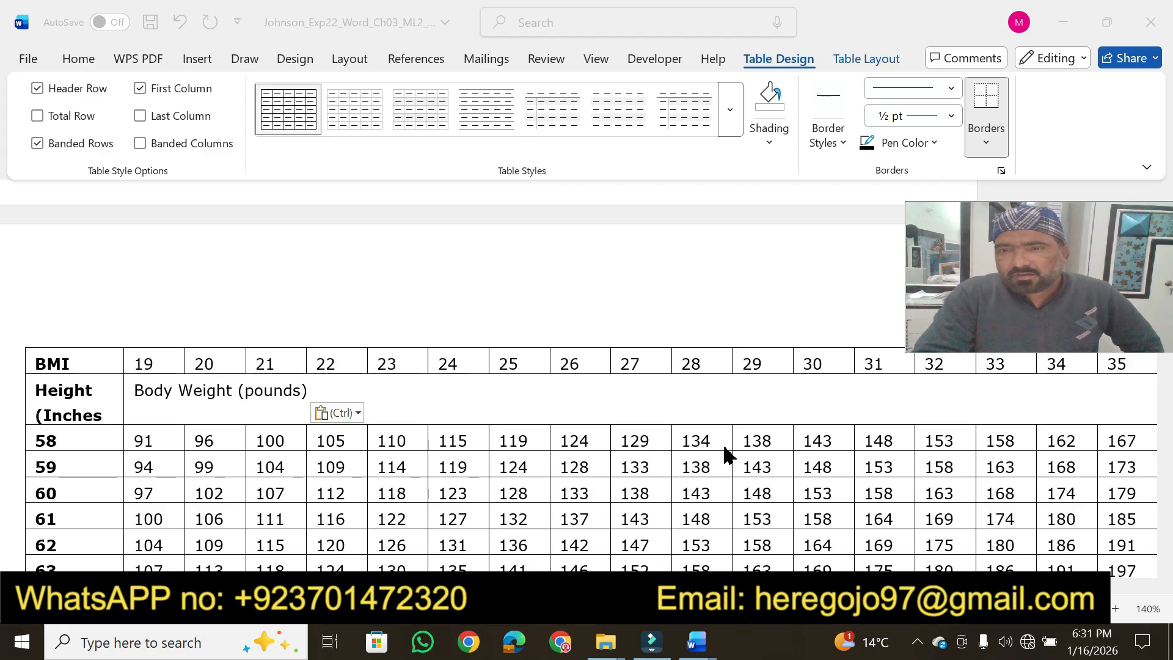
pyautogui.click(705, 639)
pyautogui.moveTo(647, 595)
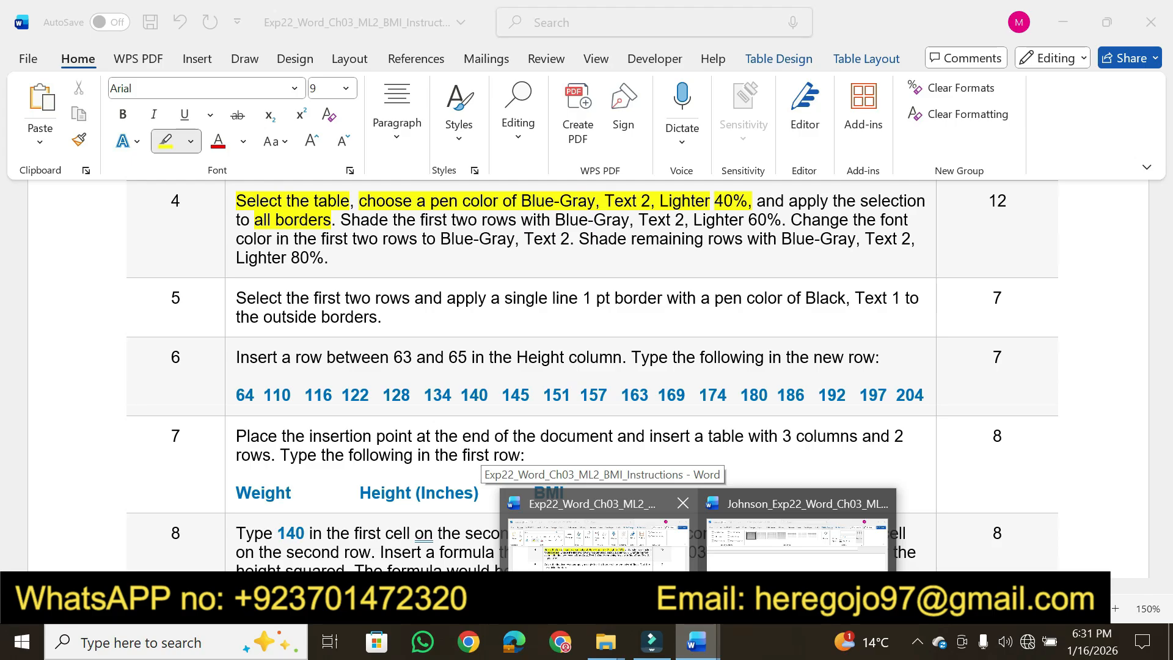
pyautogui.click(761, 553)
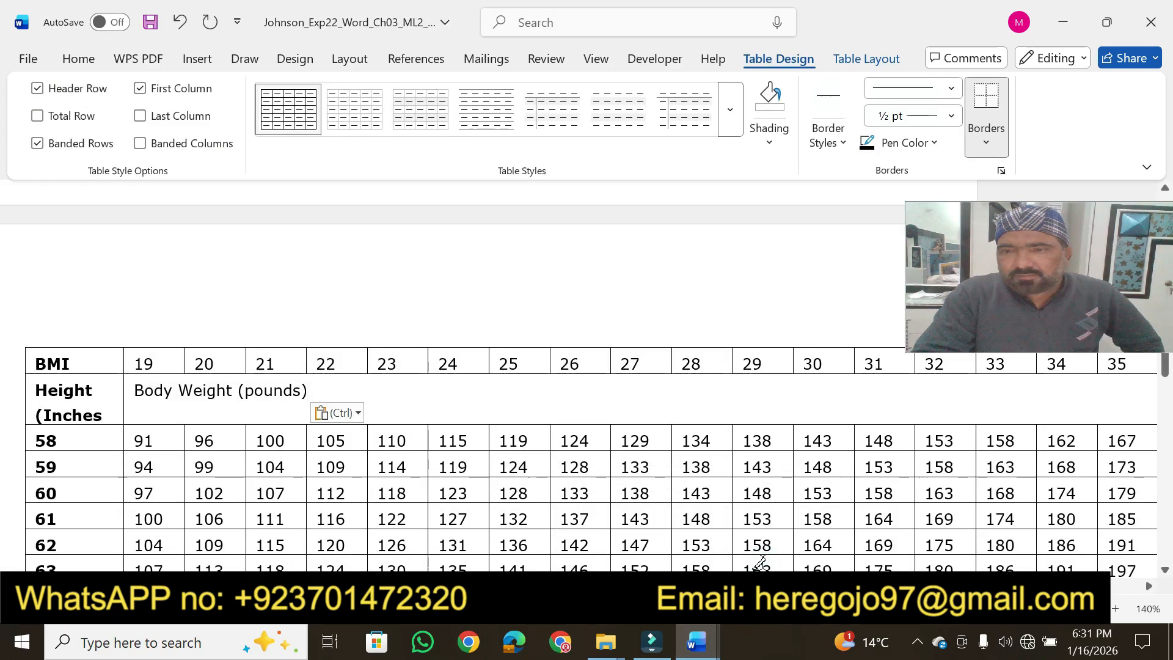
pyautogui.click(934, 142)
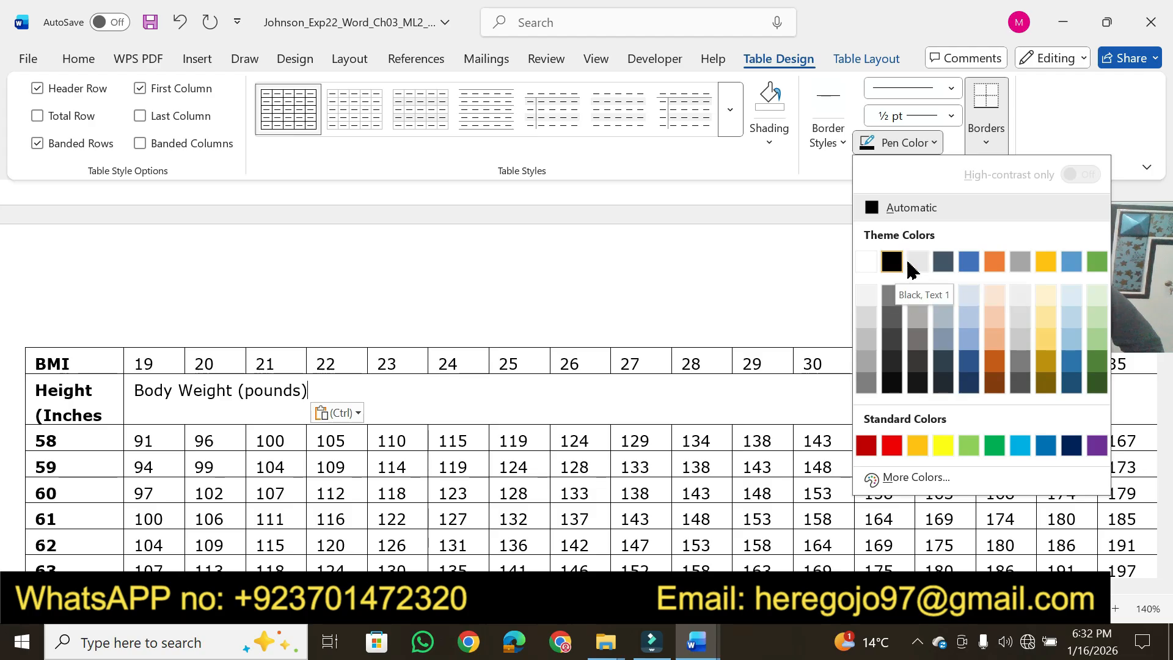
pyautogui.click(943, 261)
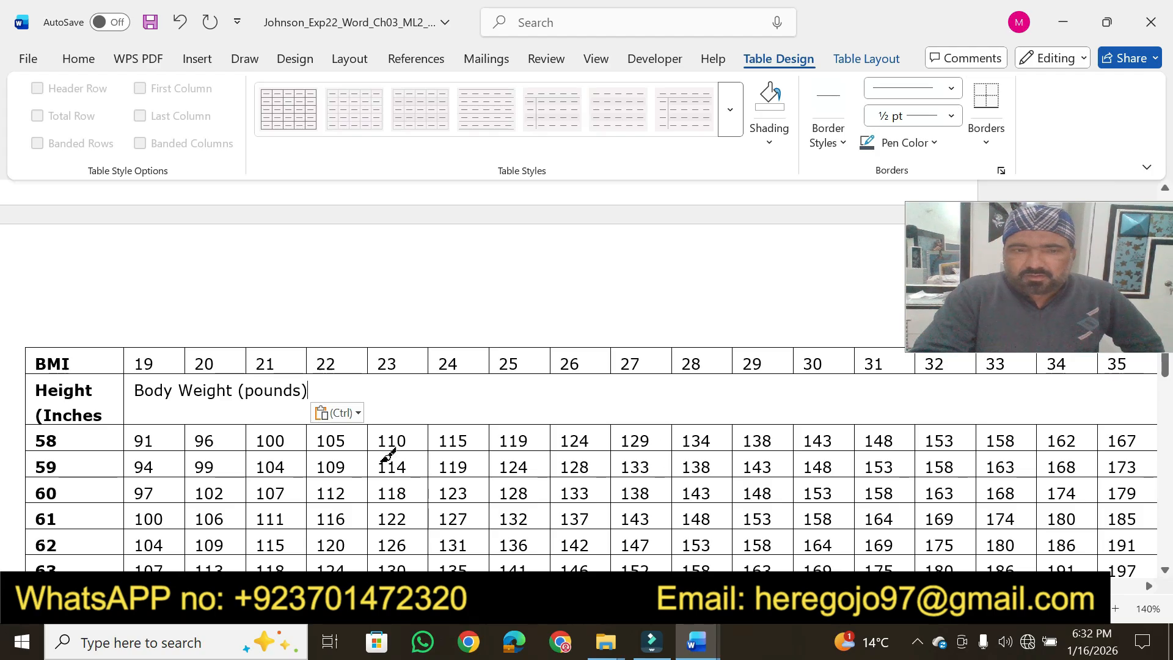
# Try to paint the pen color along the BMI table's outer borders by hand, rechecking step 4 of the instructions, and leave border painting
pyautogui.click(23, 349)
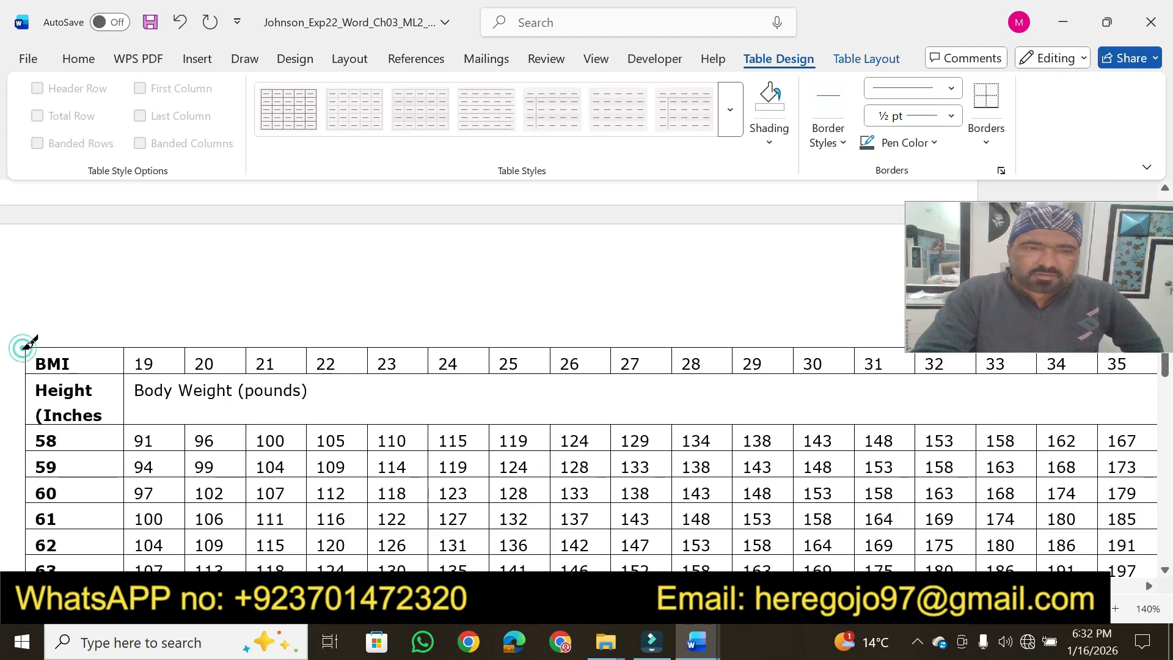
pyautogui.moveTo(27, 345); pyautogui.dragTo(530, 344)
pyautogui.click(206, 345)
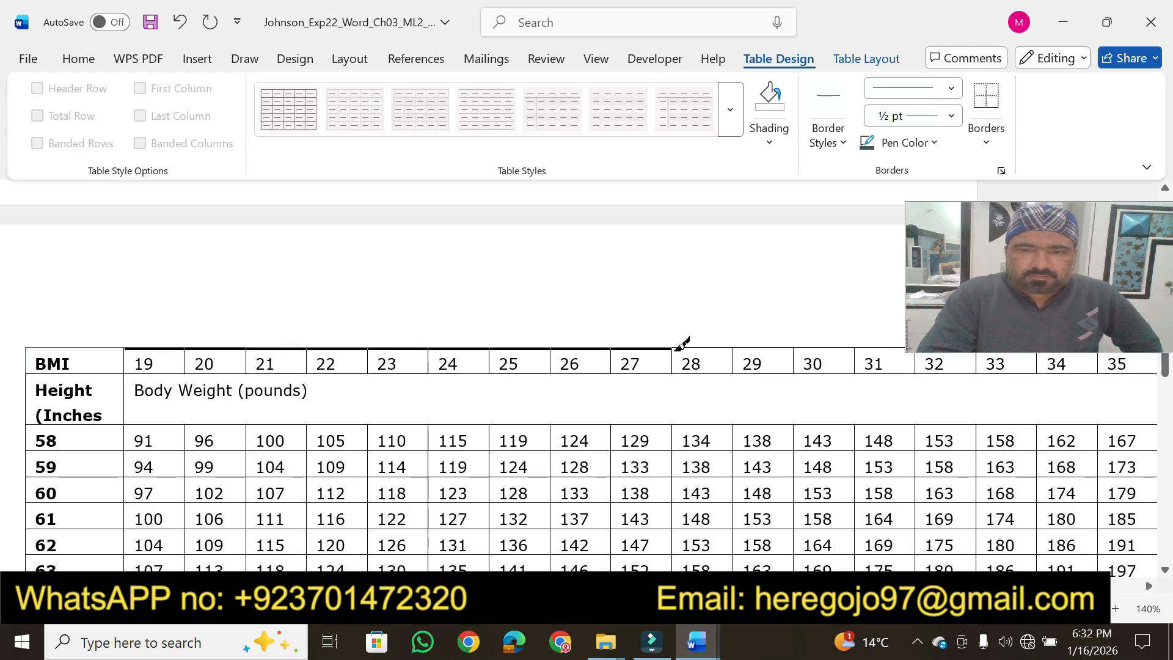
pyautogui.moveTo(755, 344); pyautogui.dragTo(756, 344)
pyautogui.click(696, 642)
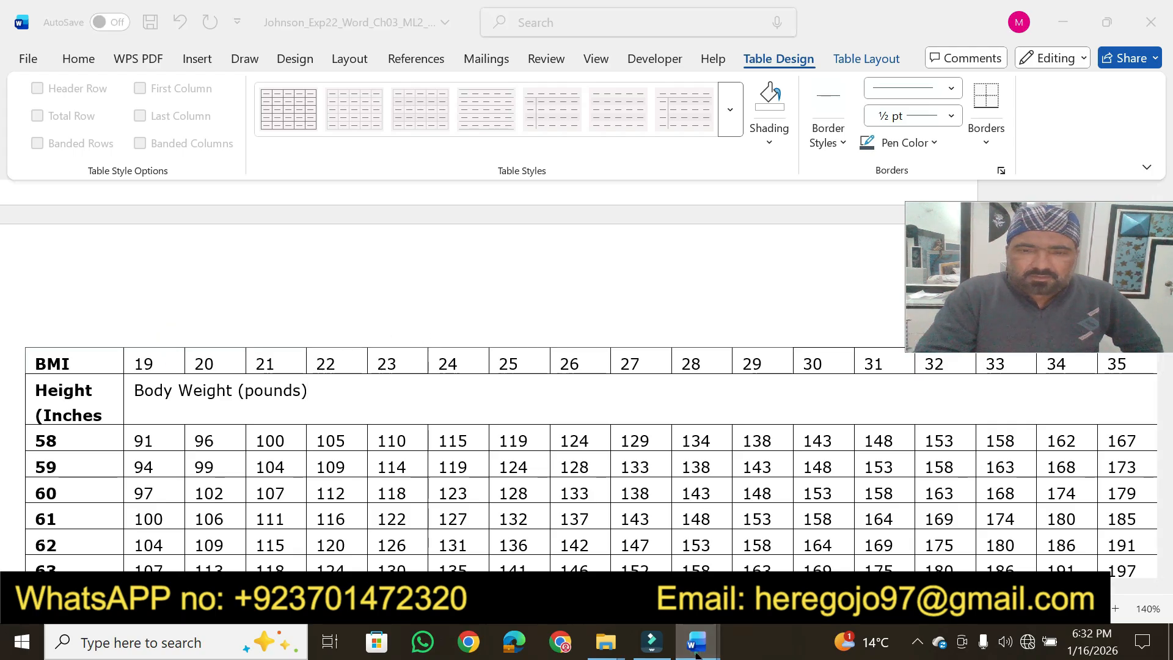
pyautogui.moveTo(642, 592)
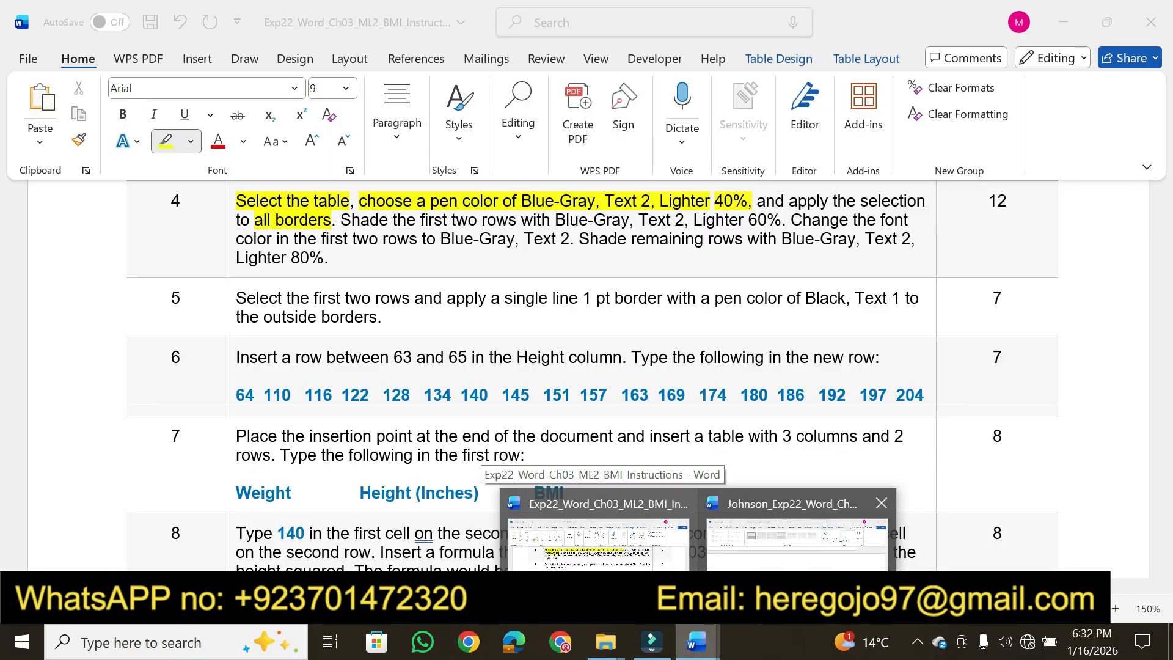
pyautogui.click(794, 540)
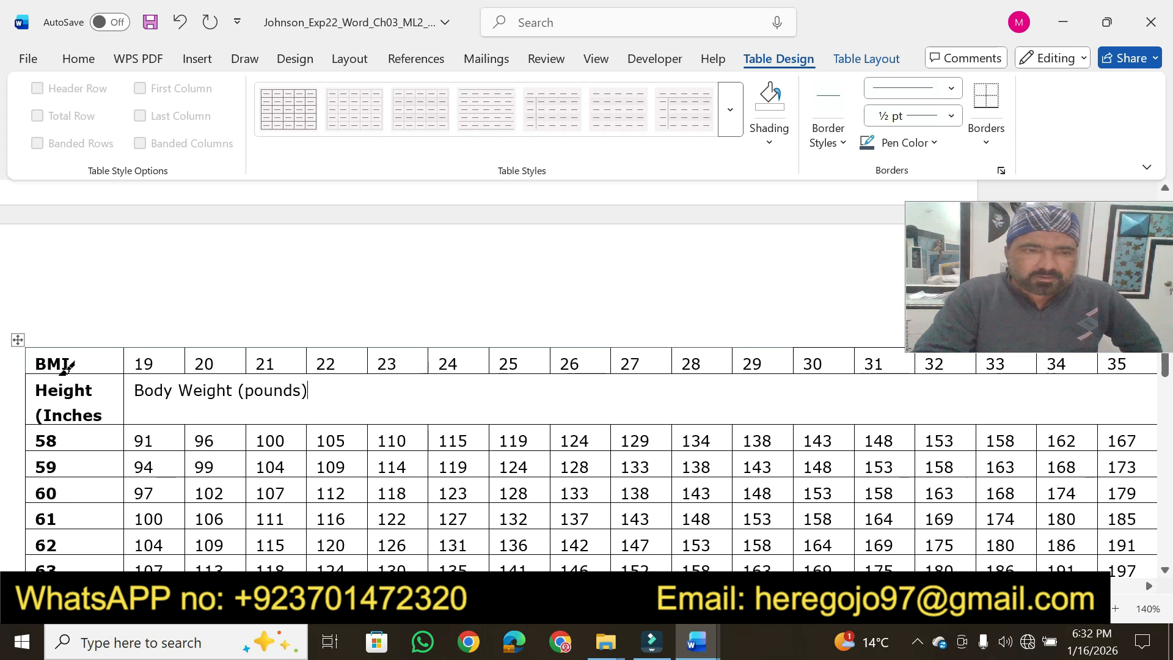
pyautogui.moveTo(27, 347); pyautogui.dragTo(27, 508)
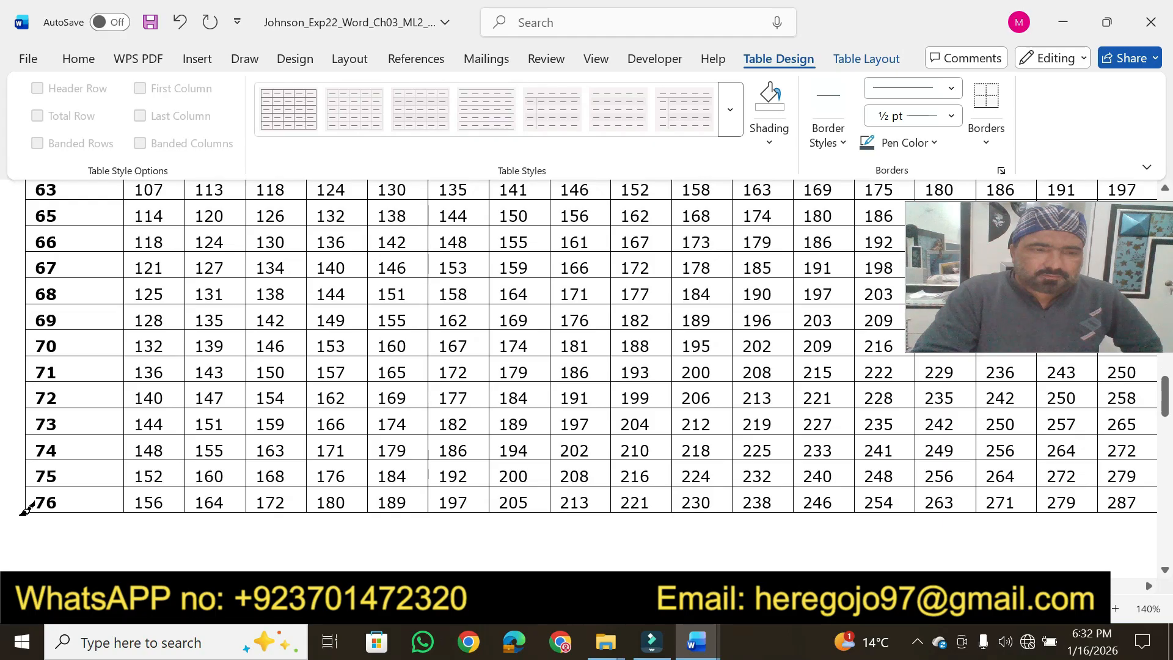
pyautogui.press('Escape')
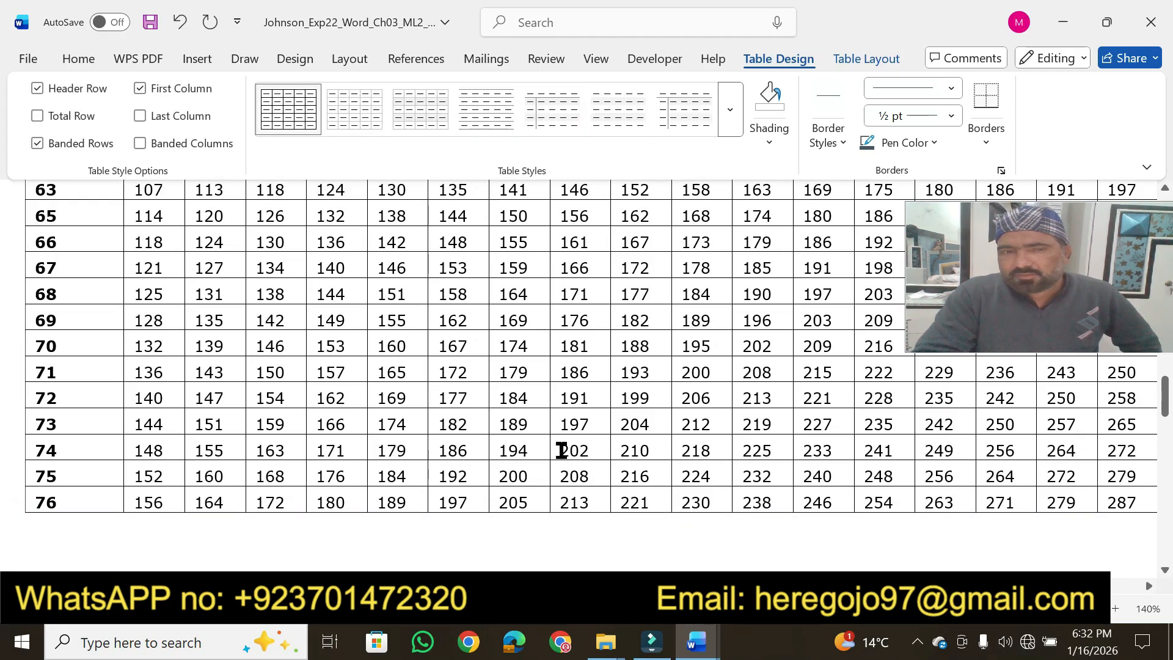
# Select the entire BMI table and apply the current pen color to all borders
pyautogui.moveTo(1165, 396); pyautogui.dragTo(1166, 367)
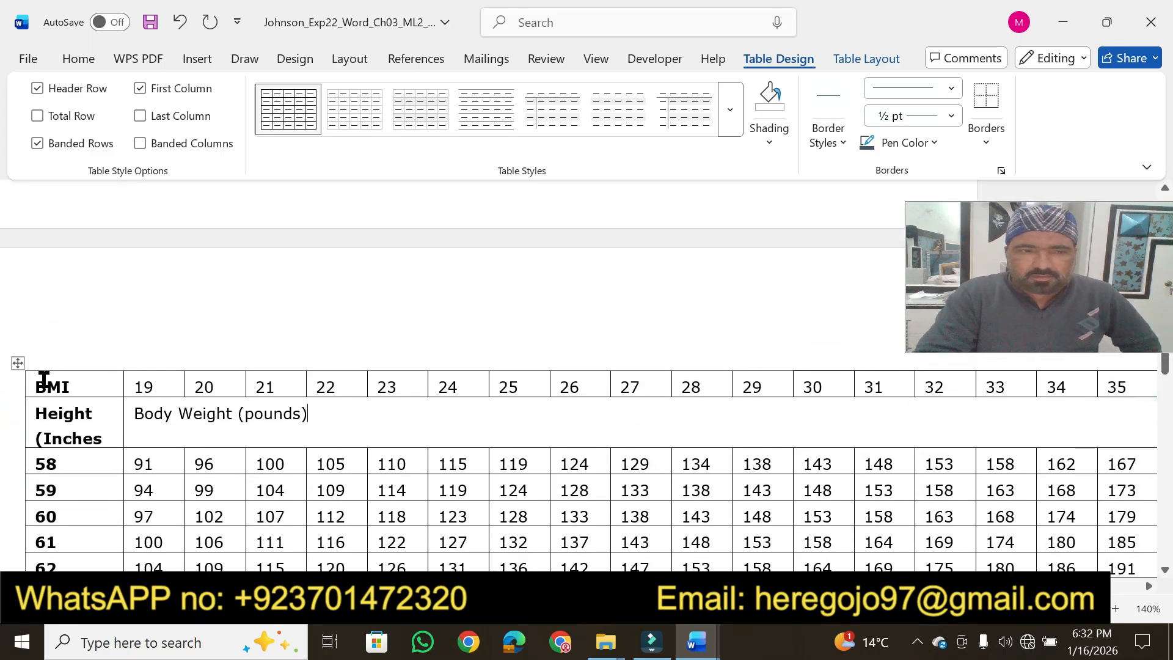
pyautogui.moveTo(42, 380); pyautogui.dragTo(245, 593)
pyautogui.scroll(-2, 515, 259)
pyautogui.moveTo(515, 174); pyautogui.dragTo(1066, 204)
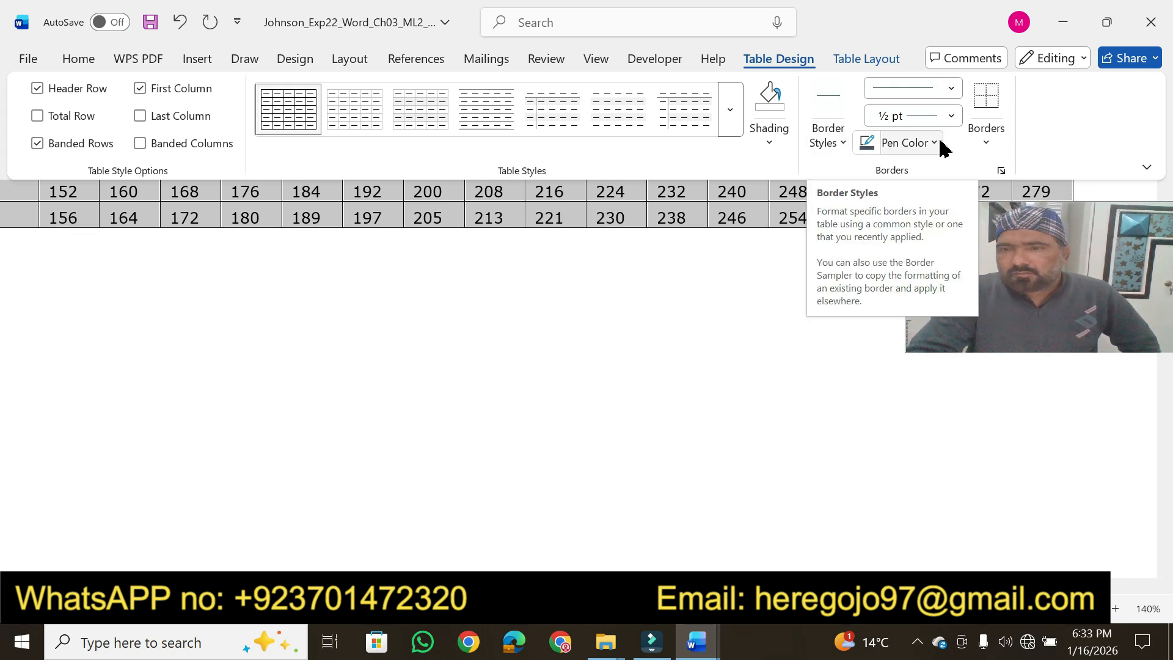
pyautogui.click(985, 146)
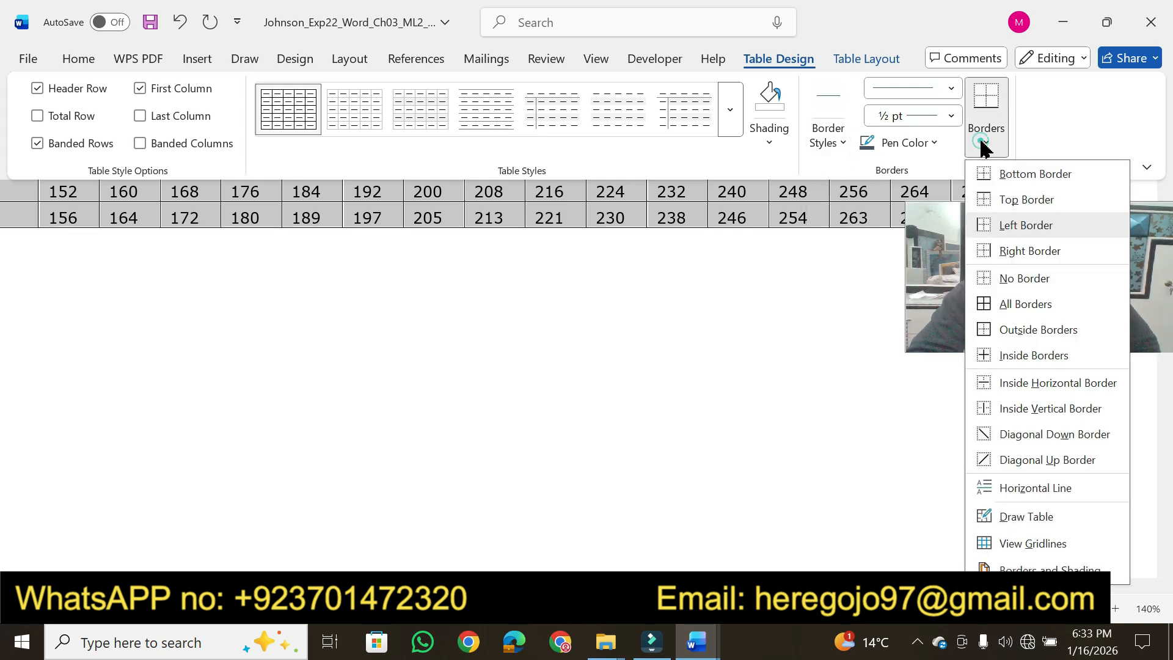
pyautogui.click(1036, 304)
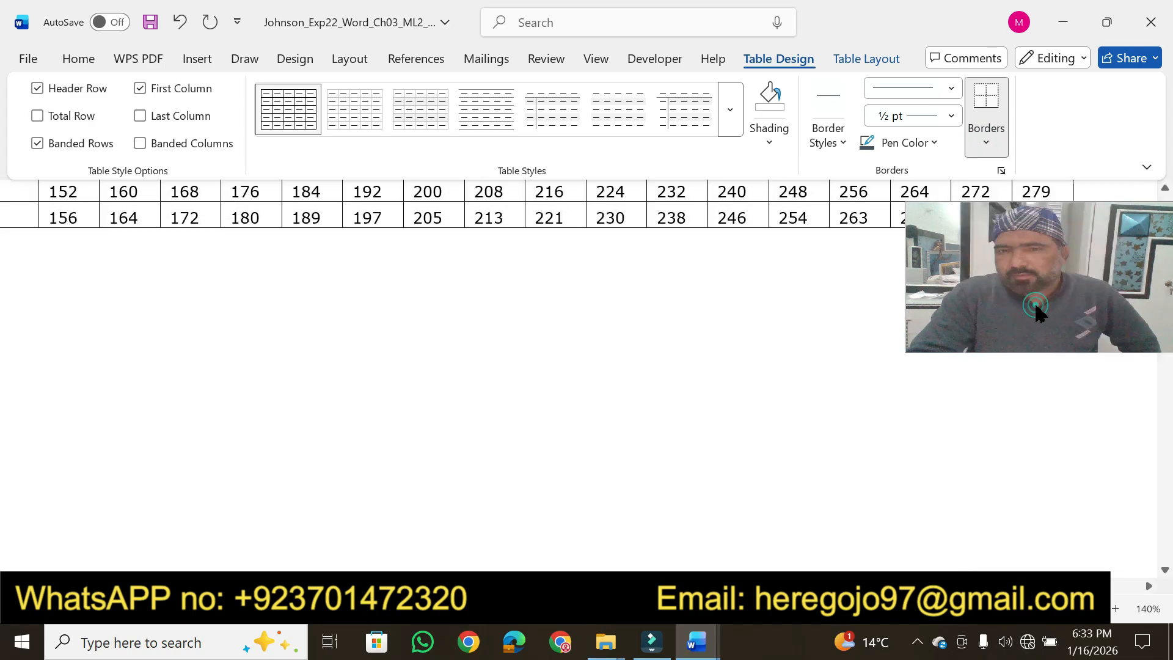
# Choose the Blue-Gray, Text 2 pen color again, paint the table's bottom border with it, and check the top rows
pyautogui.click(936, 144)
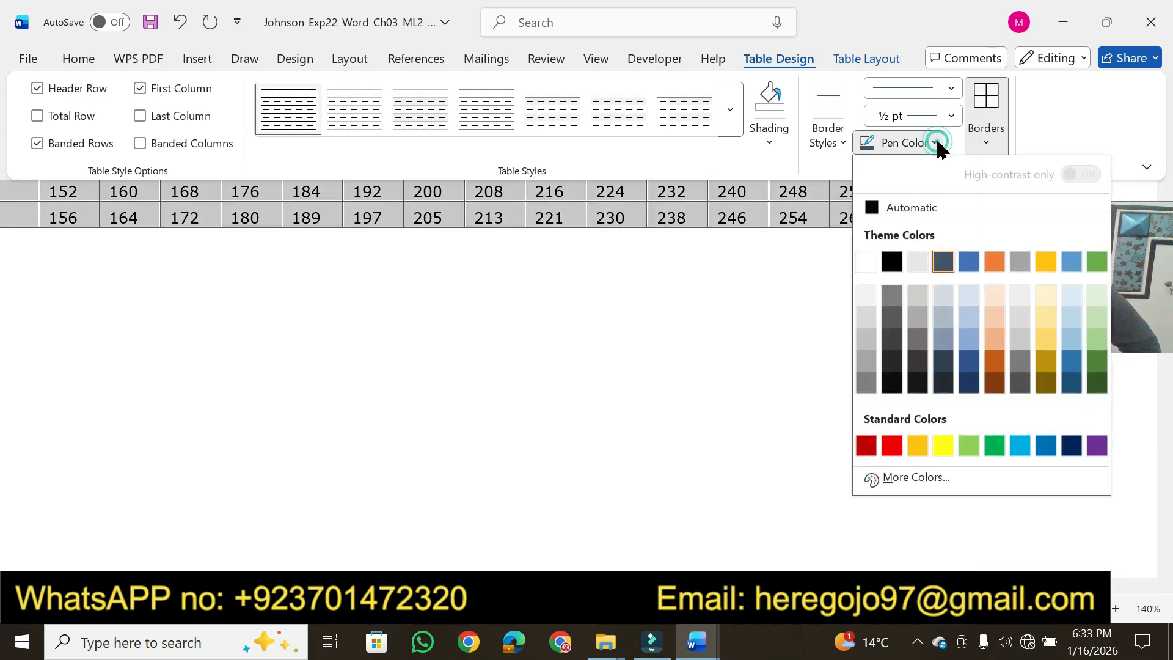
pyautogui.click(943, 262)
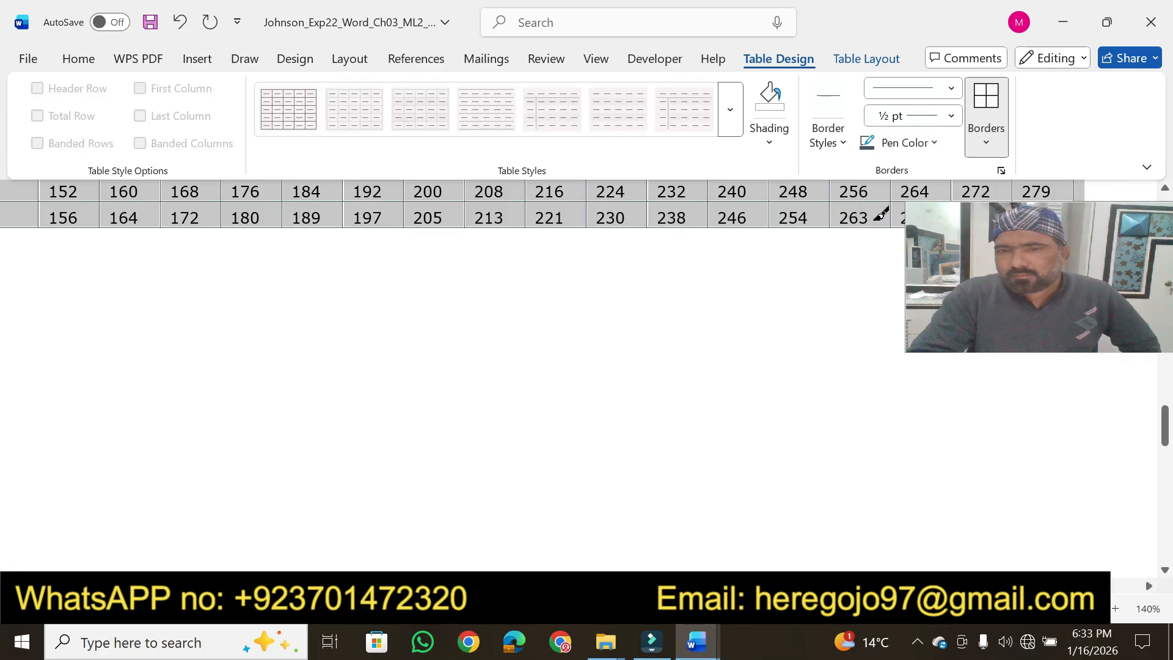
pyautogui.click(883, 229)
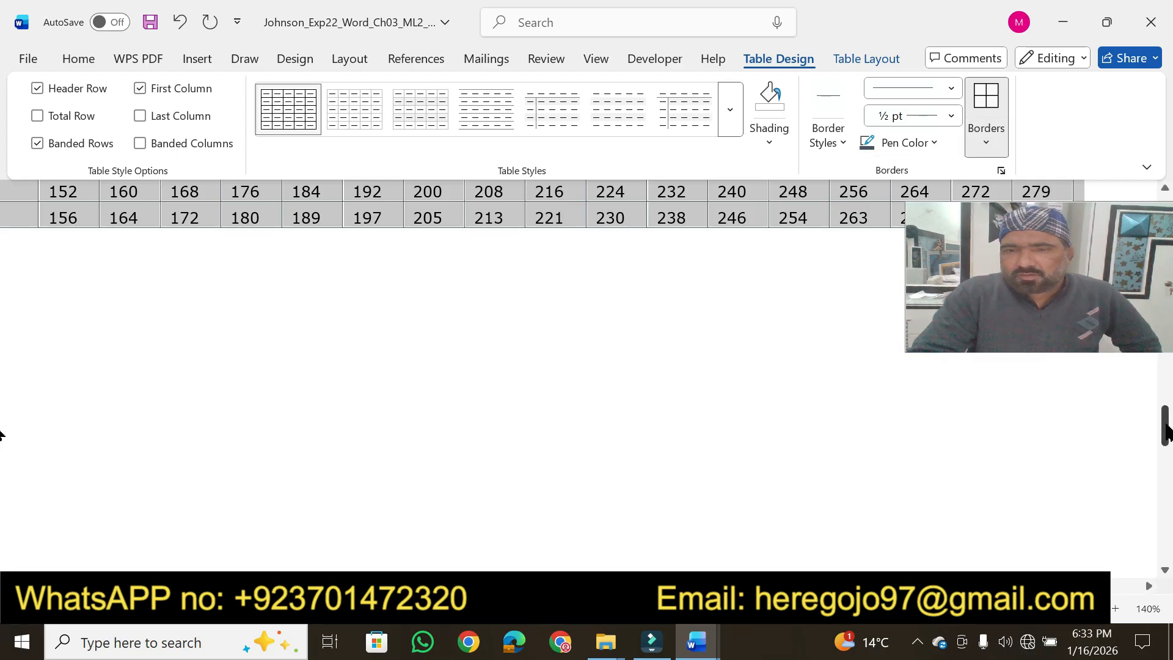
pyautogui.moveTo(1166, 421); pyautogui.dragTo(1166, 341)
pyautogui.click(1080, 489)
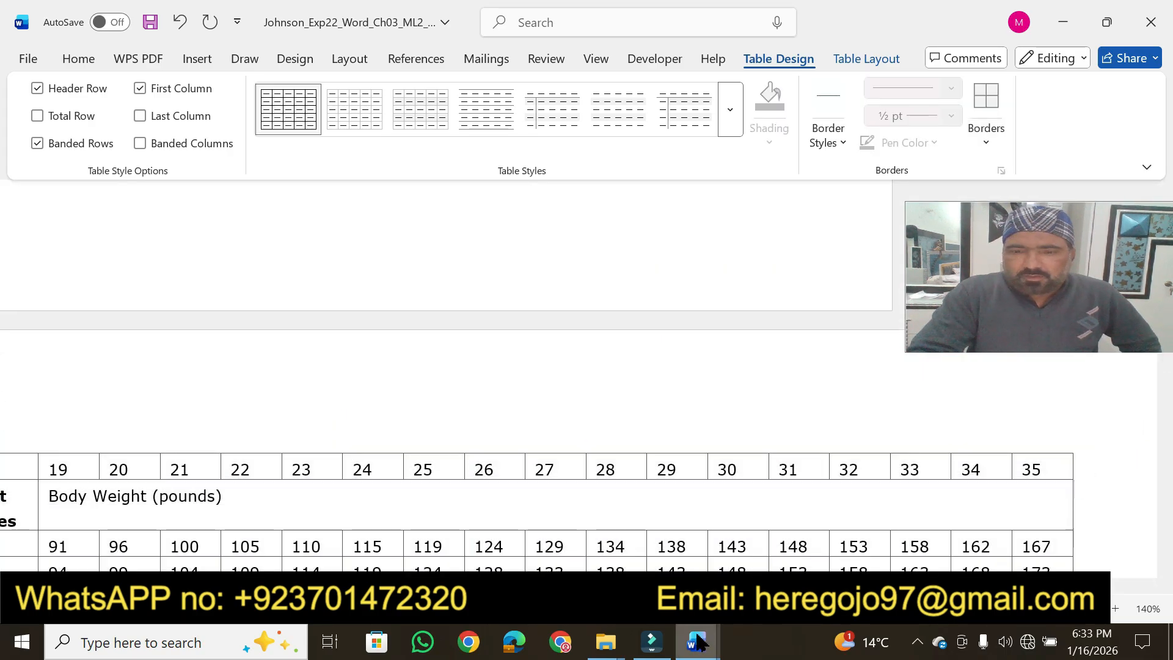
# Switch to the instructions document and highlight step 4 in yellow through shading the first two rows with Blue-Gray, Text 2, Lighter 60%
pyautogui.moveTo(697, 642)
pyautogui.click(596, 535)
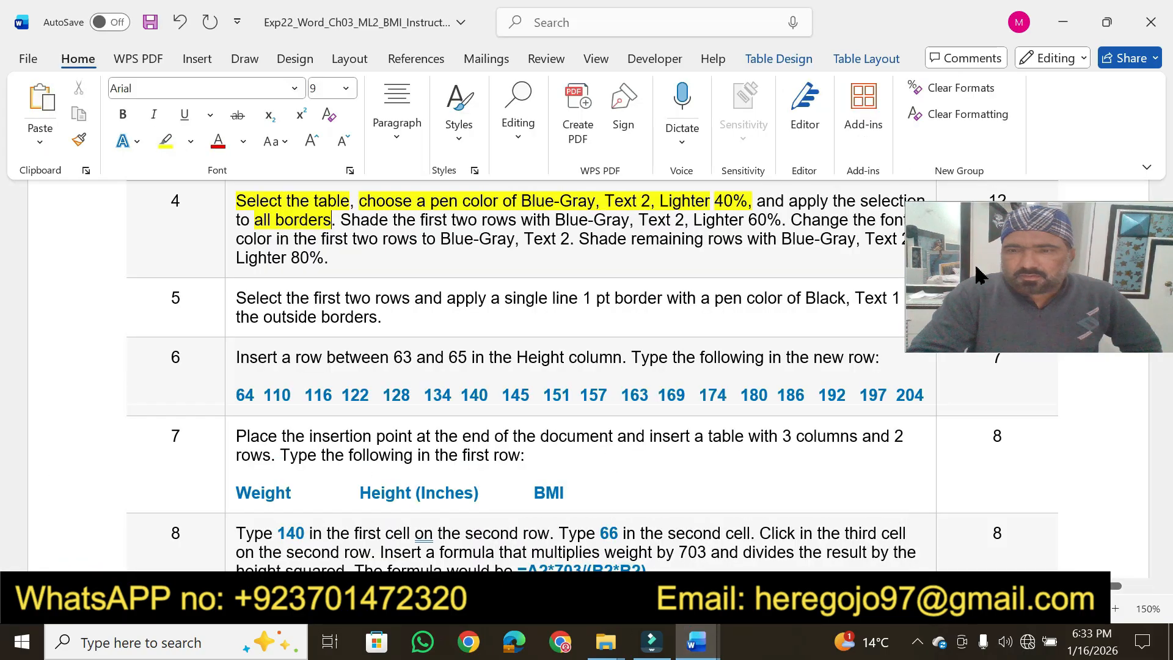
pyautogui.moveTo(1008, 274); pyautogui.dragTo(1002, 175)
pyautogui.moveTo(1004, 117); pyautogui.dragTo(1010, 73)
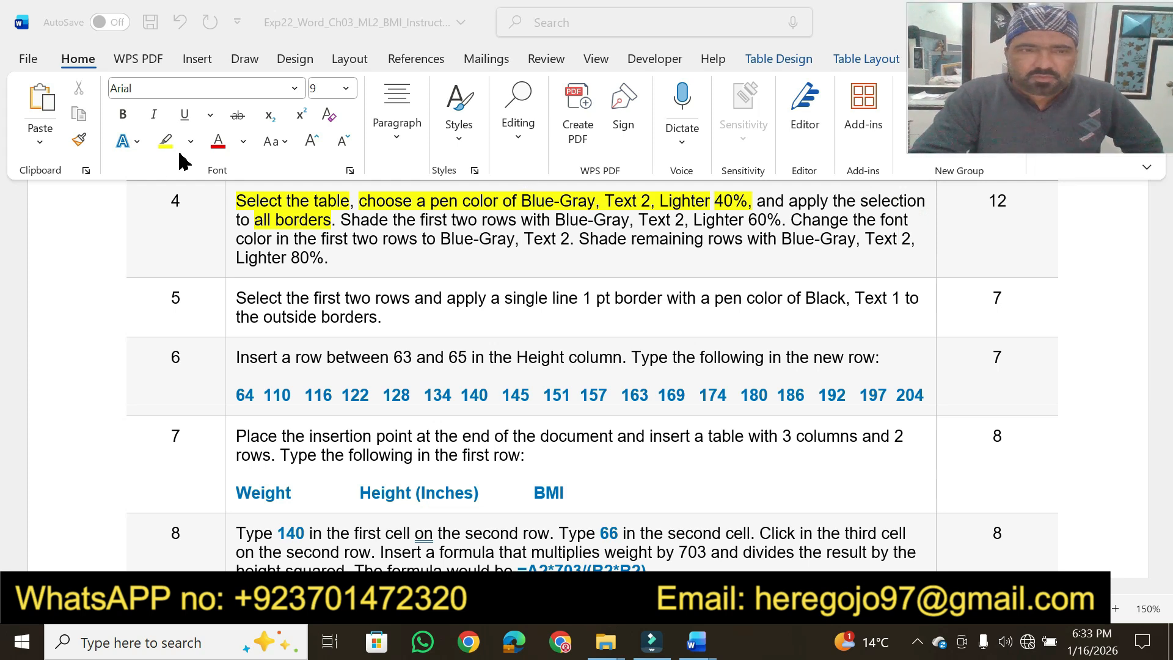
pyautogui.click(160, 139)
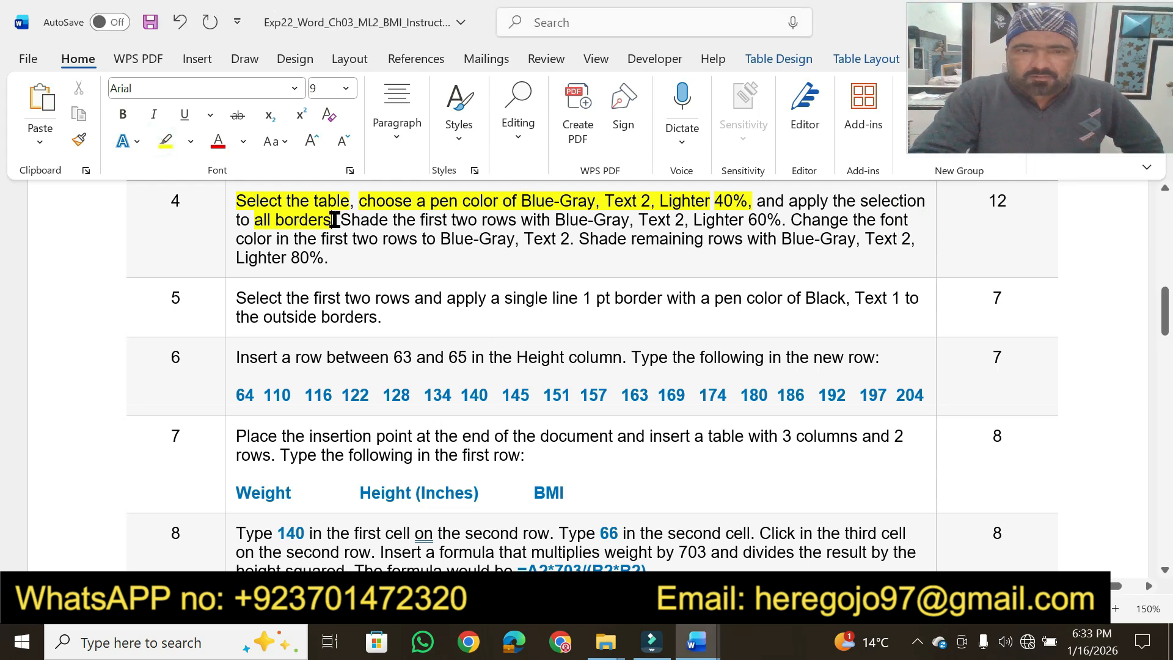
pyautogui.click(162, 140)
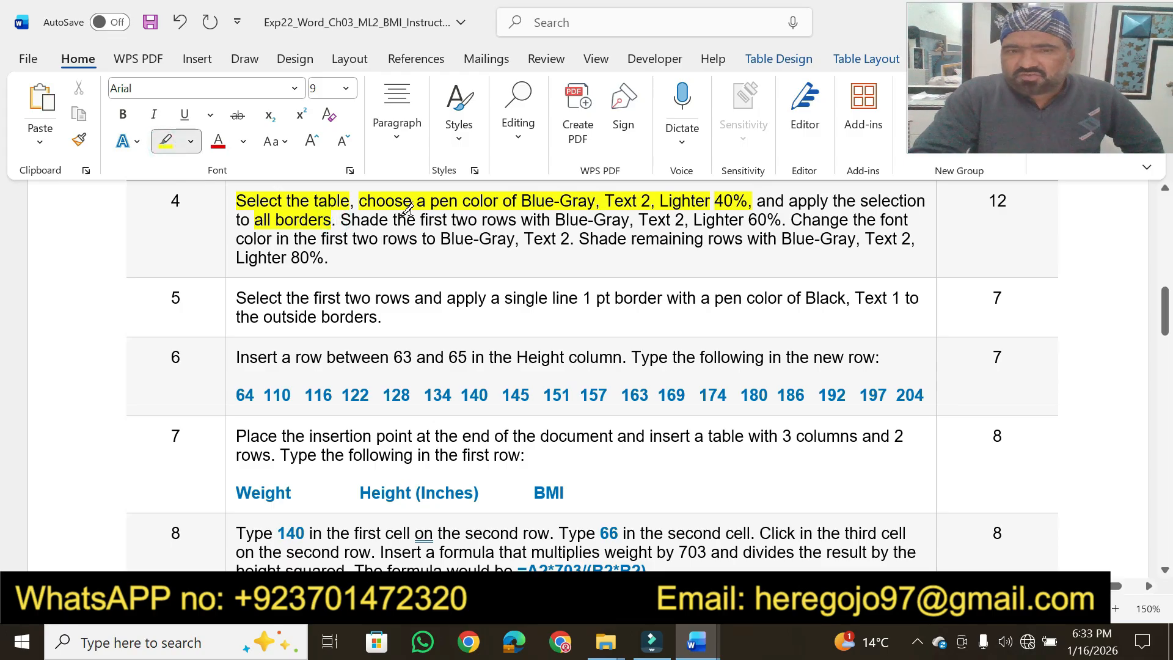
pyautogui.moveTo(408, 209); pyautogui.dragTo(786, 218)
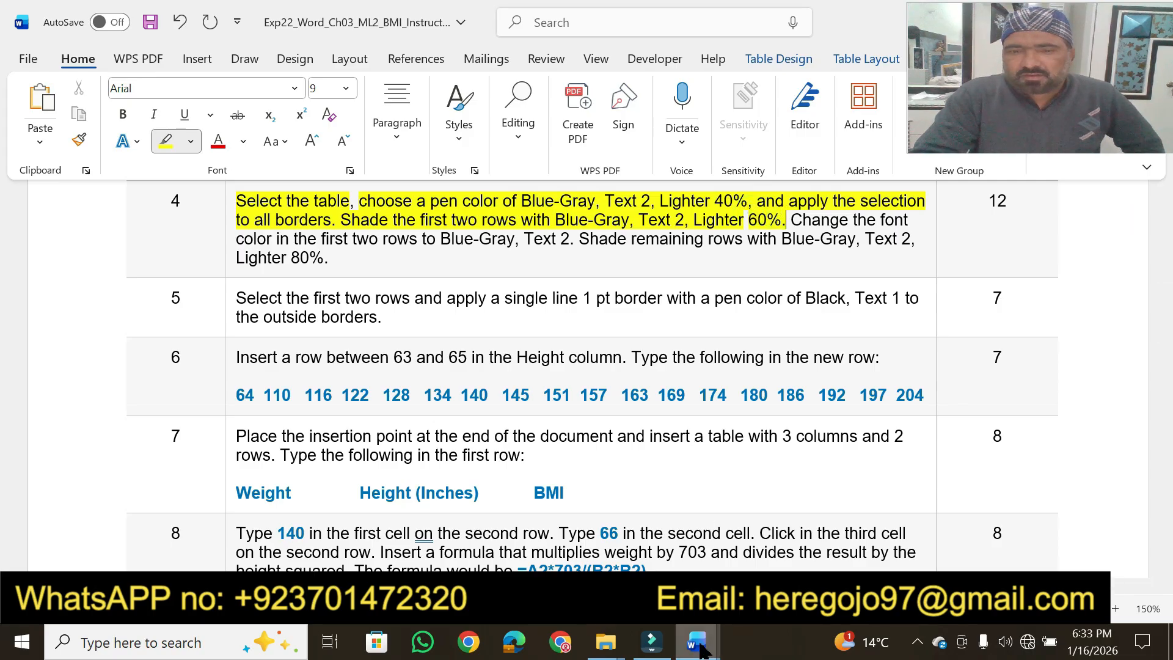
# In the BMI document, shade the table's first two rows with Blue-Gray, Text 2, Lighter 60%
pyautogui.moveTo(700, 647)
pyautogui.click(794, 535)
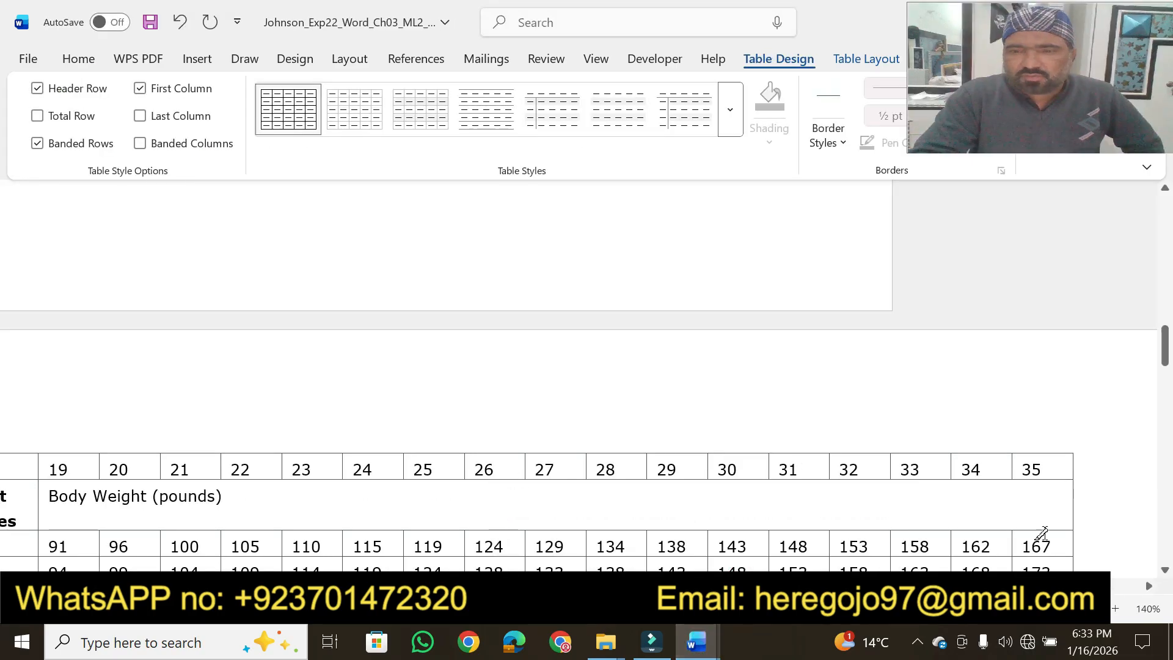
pyautogui.moveTo(464, 586); pyautogui.dragTo(293, 586)
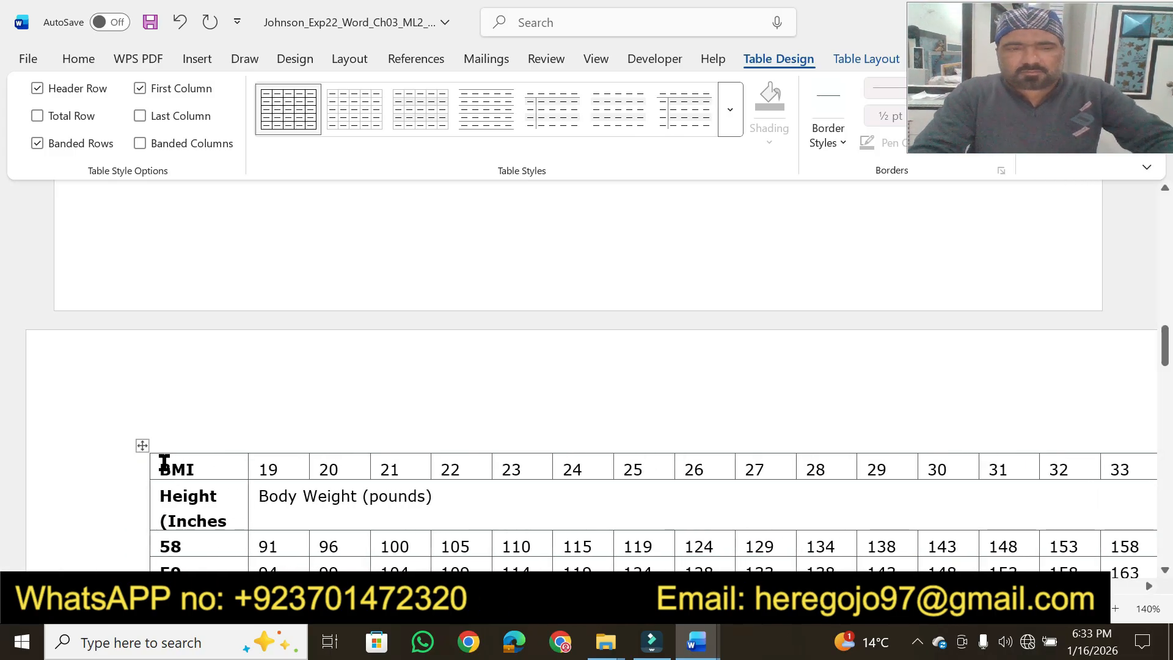
pyautogui.moveTo(161, 462); pyautogui.dragTo(602, 512)
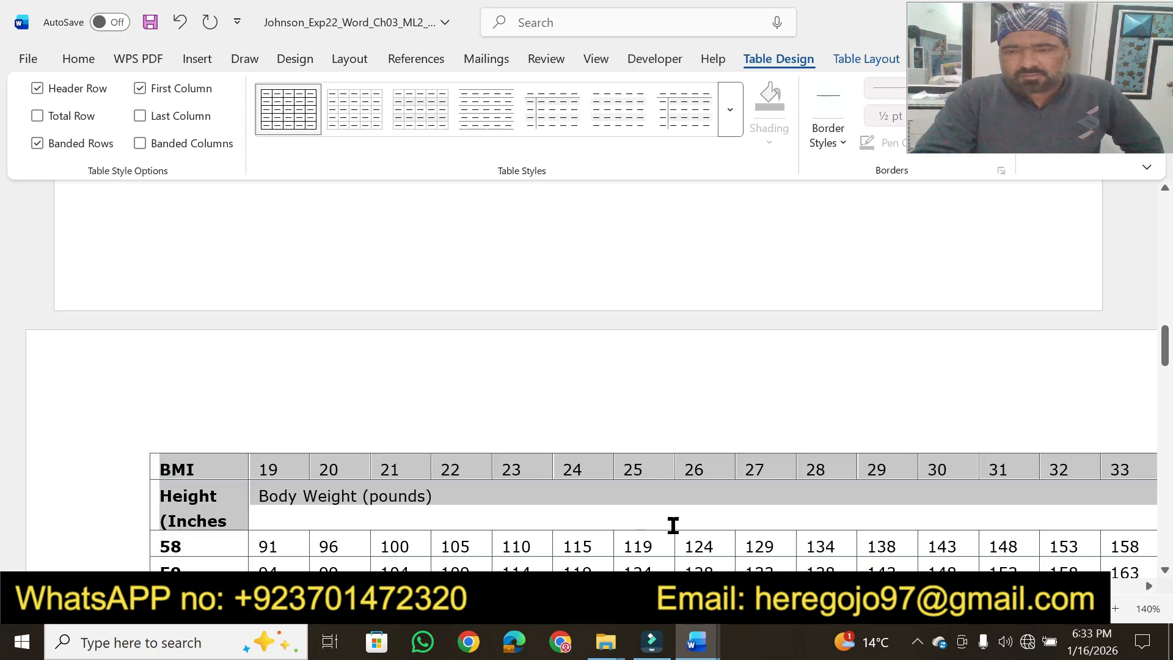
pyautogui.moveTo(751, 526); pyautogui.dragTo(792, 532)
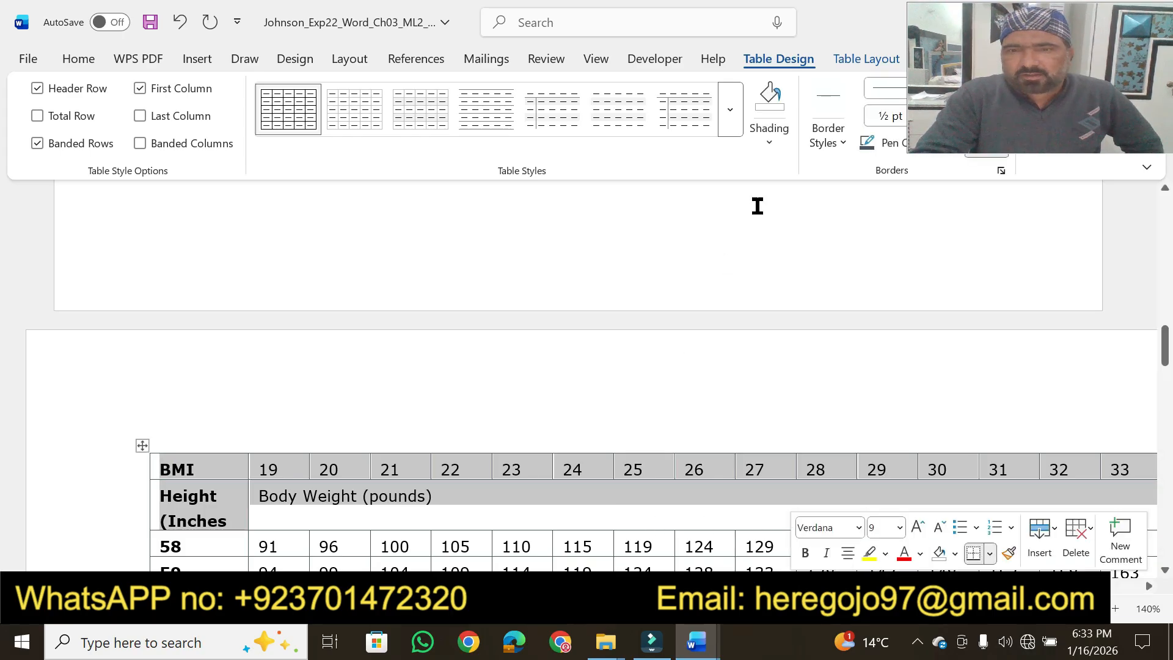
pyautogui.click(696, 641)
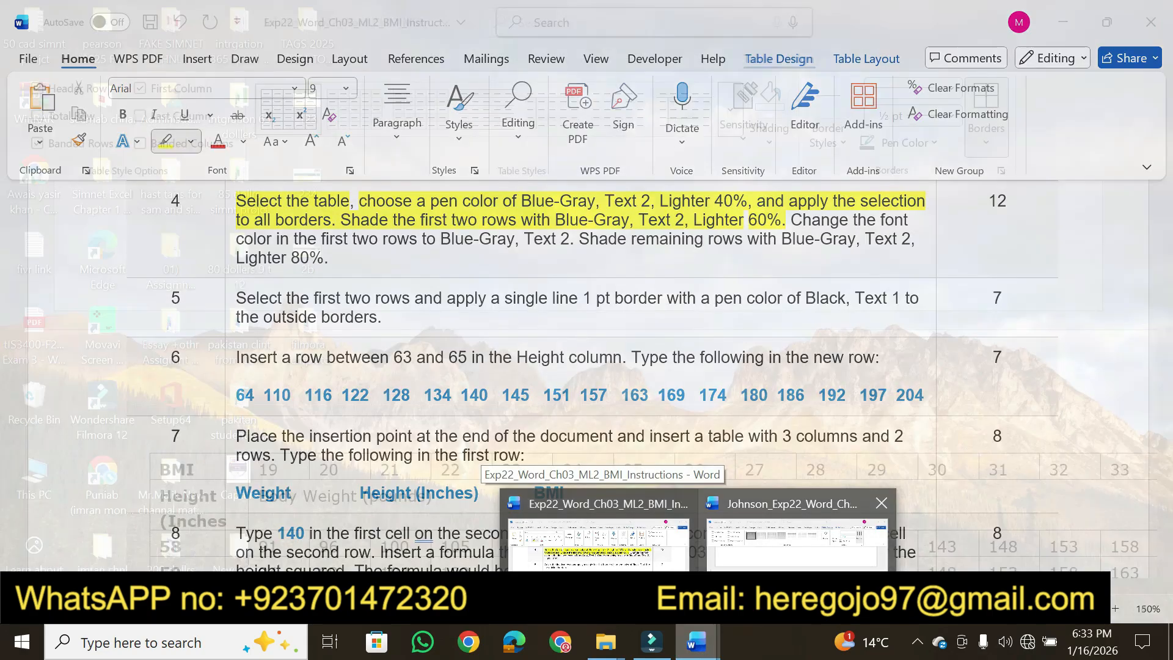
pyautogui.click(798, 538)
pyautogui.click(768, 147)
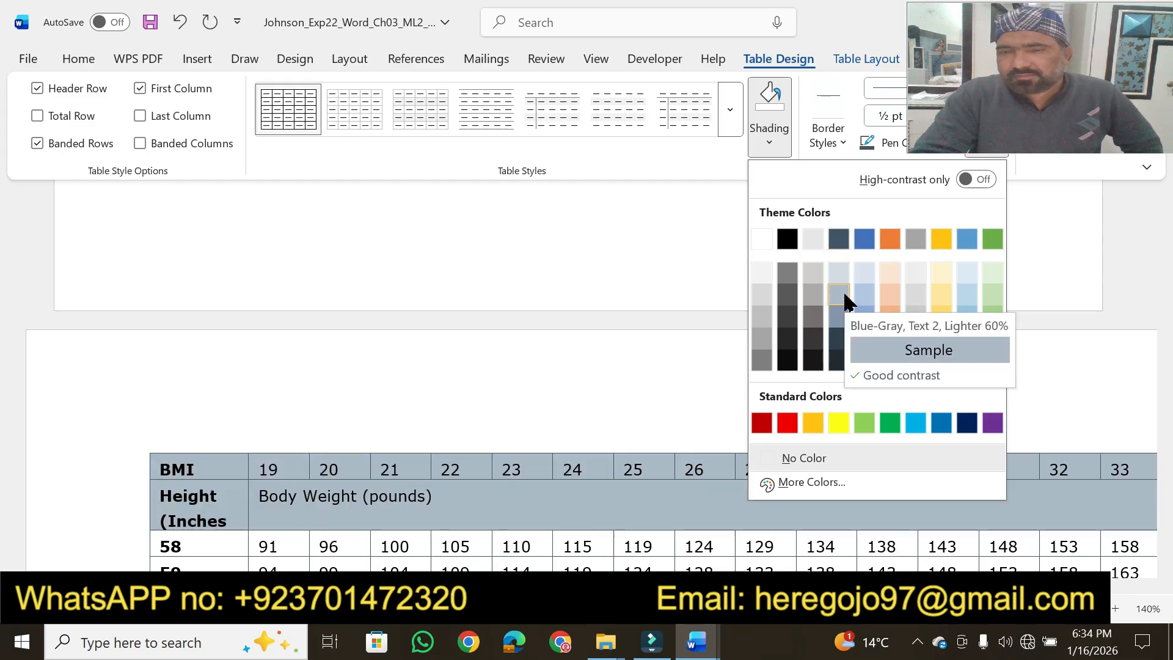
pyautogui.click(843, 296)
# In step 4 of the instructions document, highlight the phrase "the first two rows to Blue-Gray, Text 2" in yellow
pyautogui.click(696, 641)
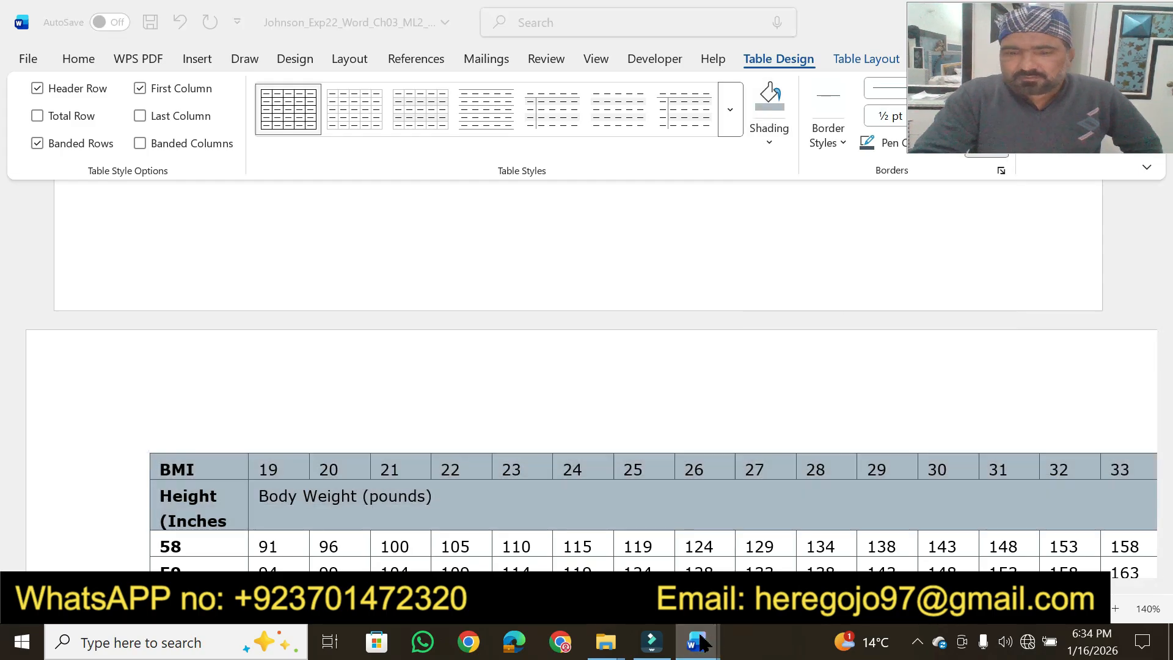
pyautogui.click(598, 538)
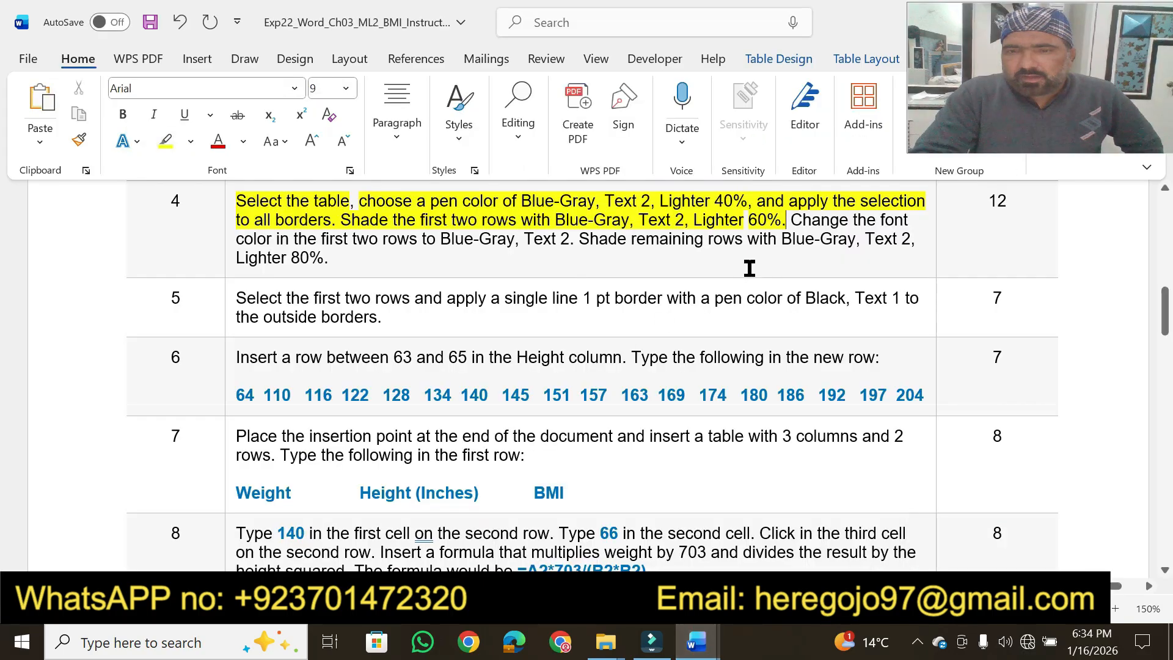
pyautogui.moveTo(300, 240); pyautogui.dragTo(536, 243)
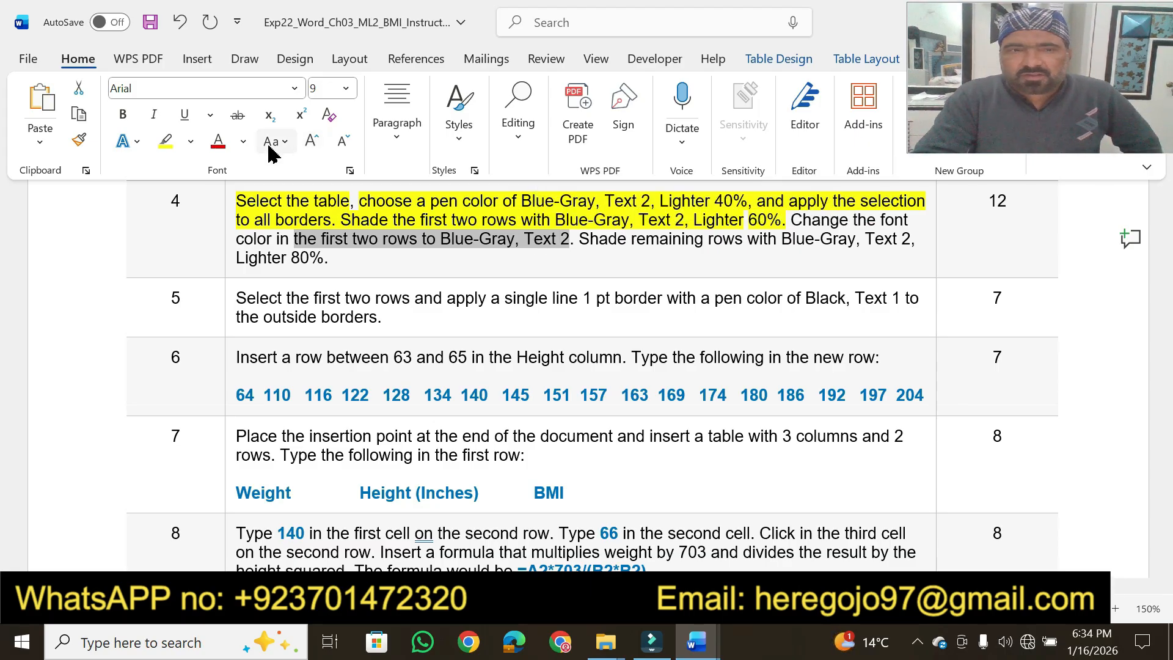
pyautogui.click(167, 142)
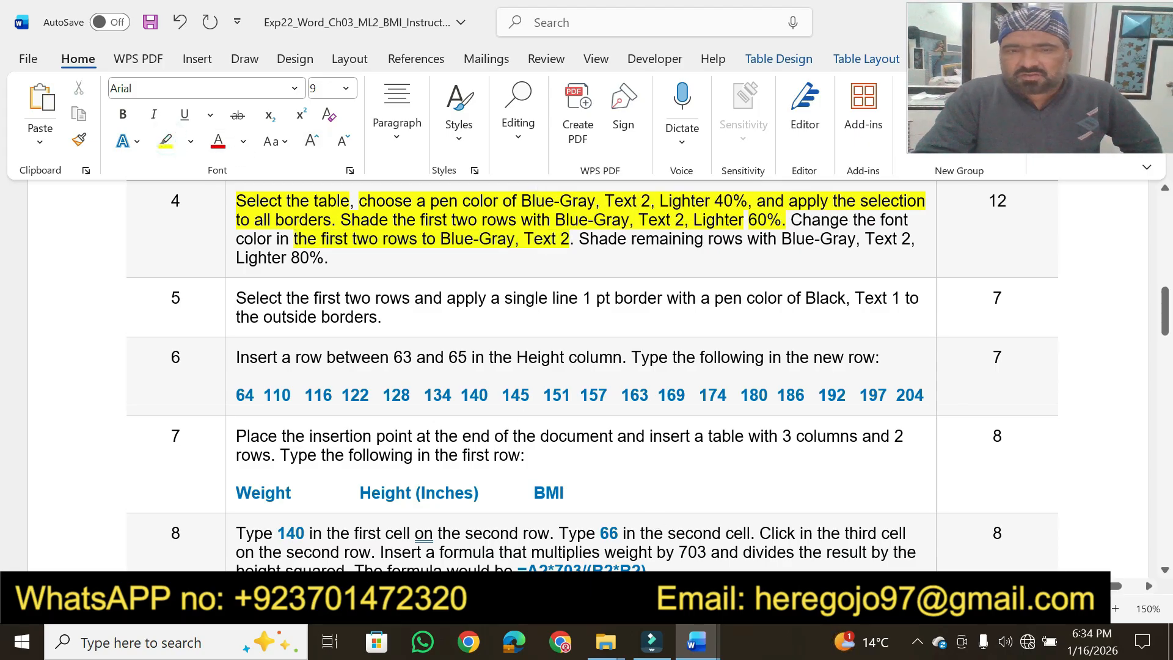
# Back in the BMI document, change the font color of the table's first two rows to Blue-Gray, Text 2
pyautogui.click(696, 642)
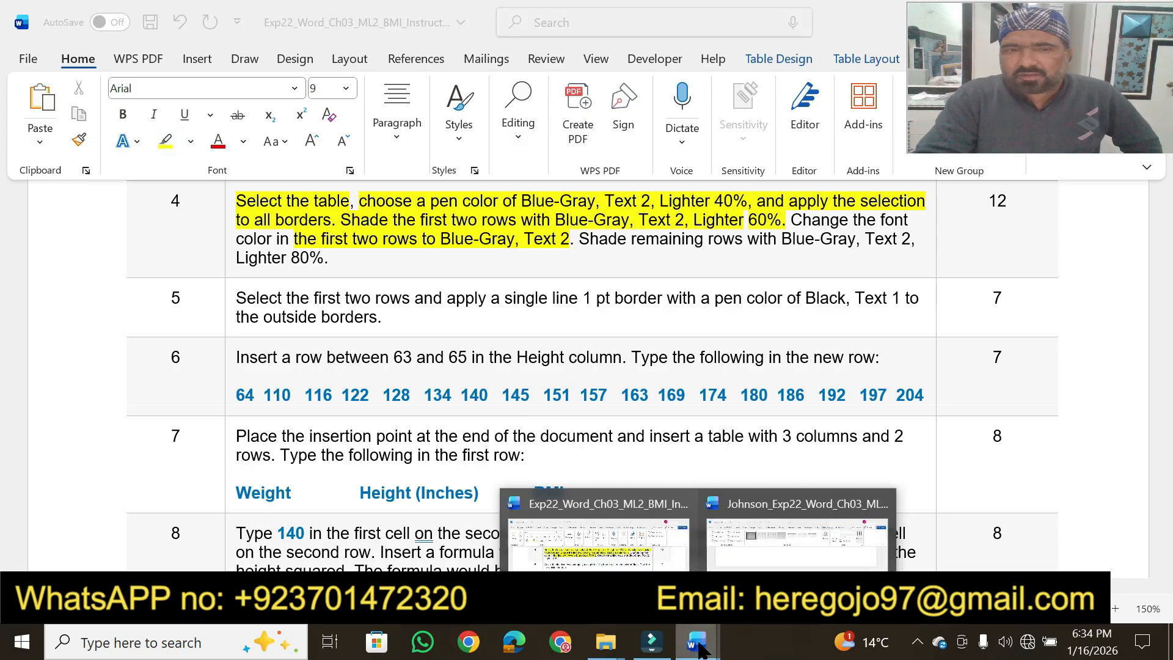
pyautogui.click(796, 537)
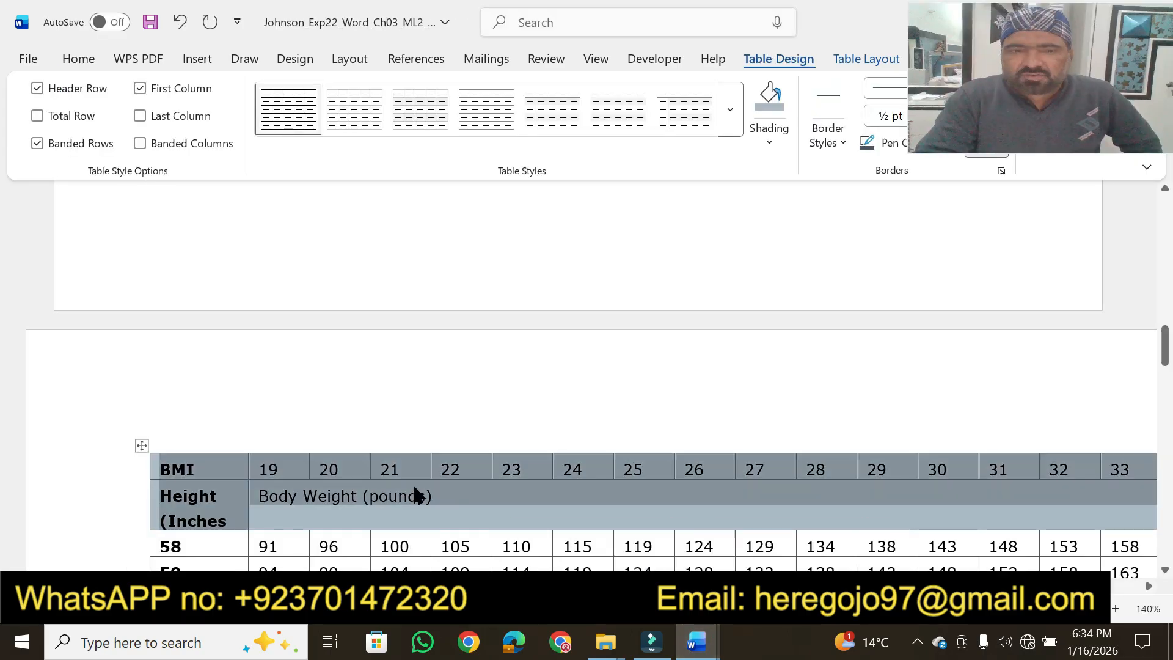
pyautogui.click(84, 60)
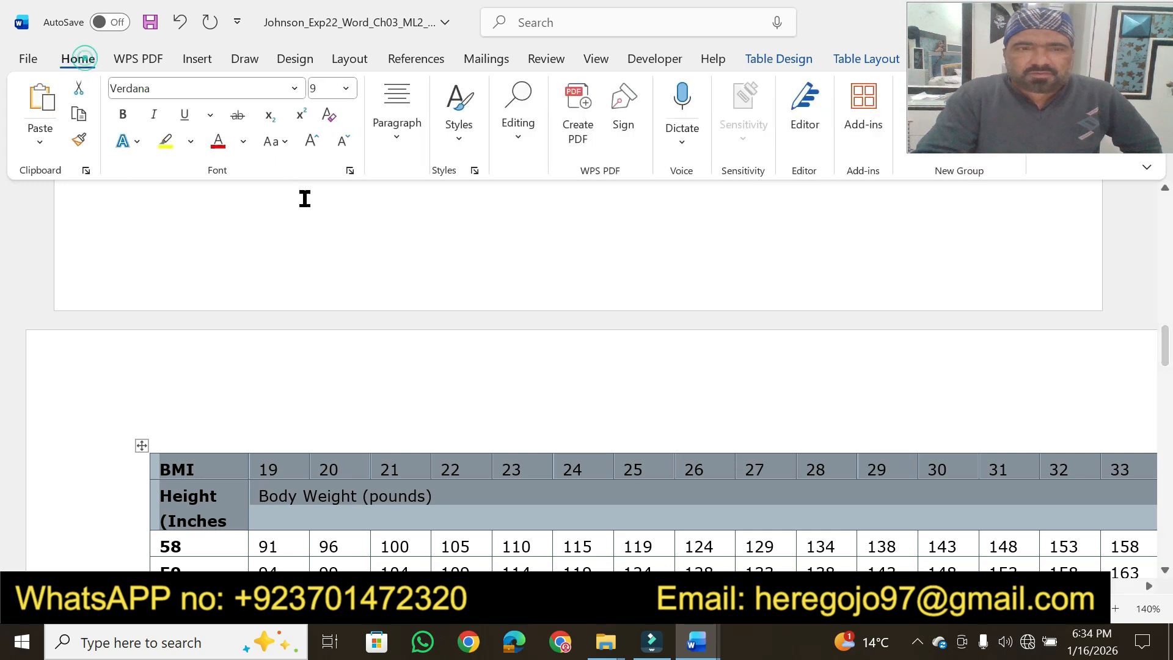
pyautogui.click(247, 141)
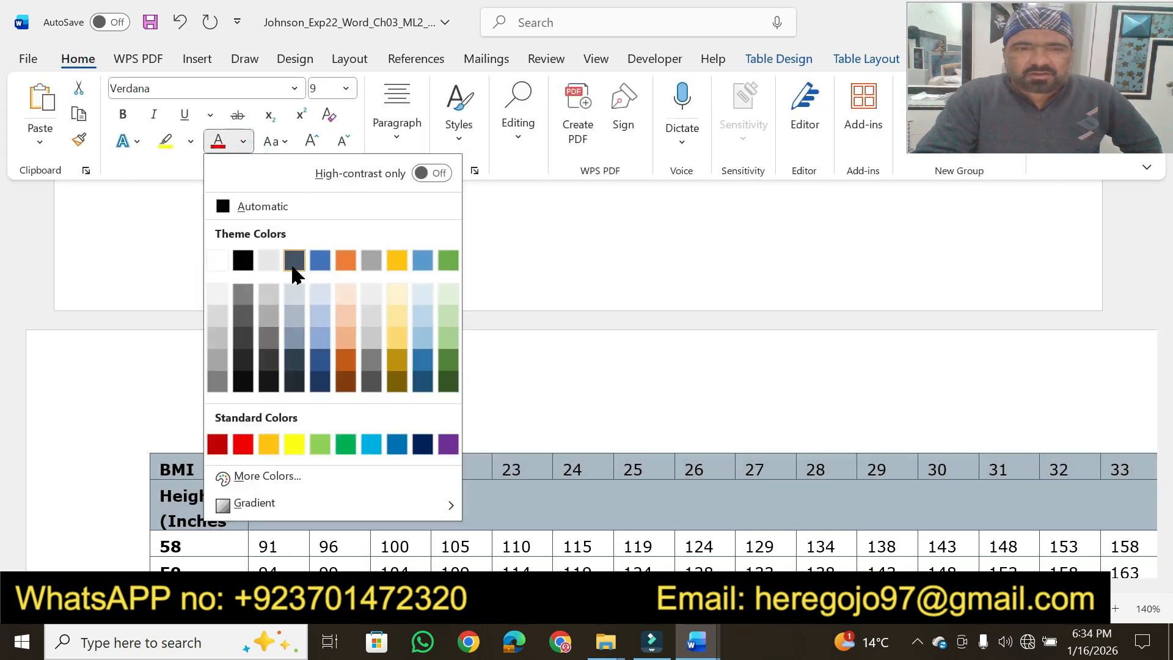
pyautogui.click(294, 262)
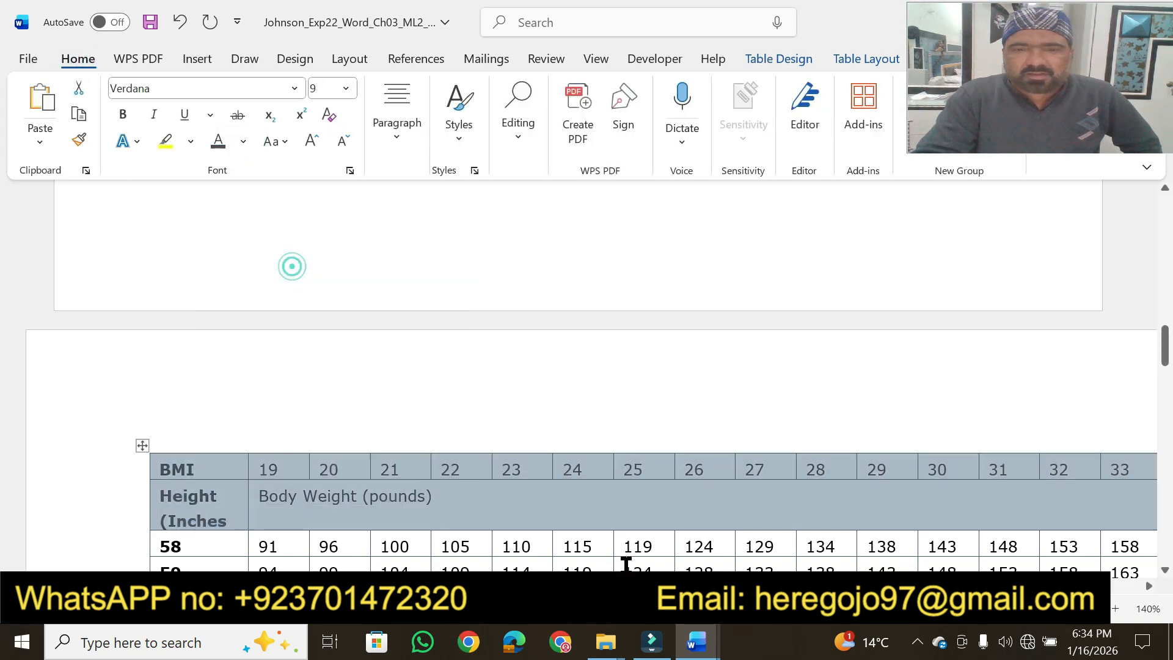
# In the instructions document, highlight step 4's phrase "remaining rows with Blue-Gray, Text 2, Lighter 80%." in yellow
pyautogui.moveTo(702, 653)
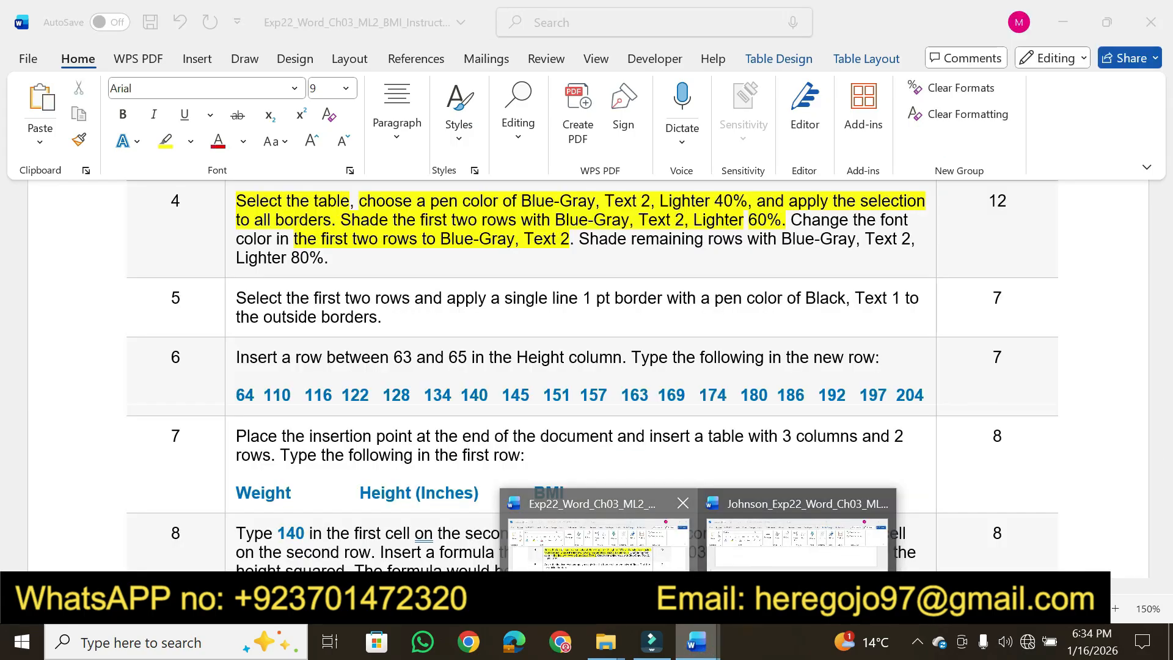
pyautogui.click(794, 519)
pyautogui.moveTo(635, 243); pyautogui.dragTo(379, 261)
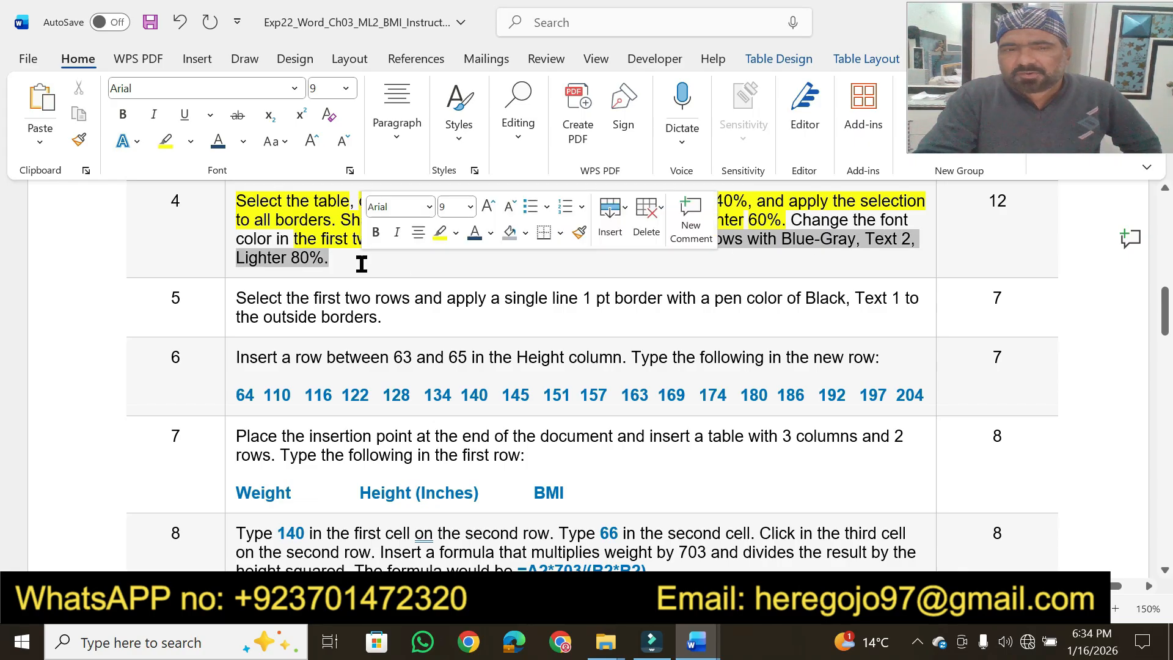
pyautogui.click(440, 235)
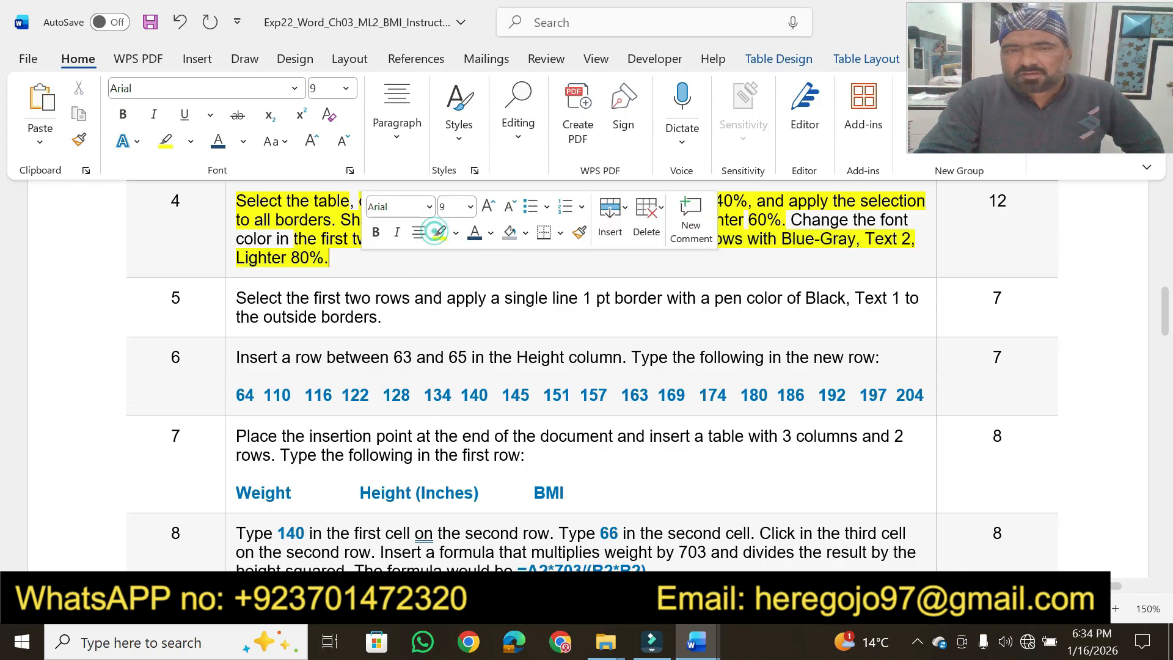
# In the BMI document, shade all table rows from height 58 through 76 with Blue-Gray, Text 2, Lighter 80%
pyautogui.click(696, 641)
pyautogui.click(777, 556)
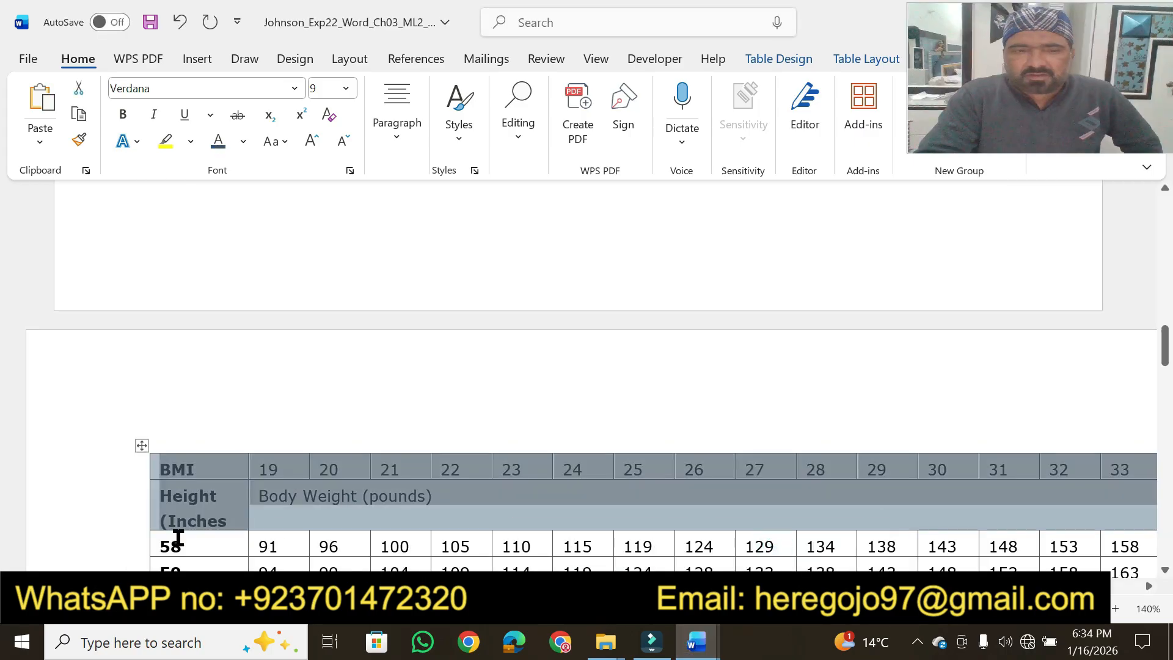
pyautogui.moveTo(162, 537); pyautogui.dragTo(1109, 486)
pyautogui.click(859, 60)
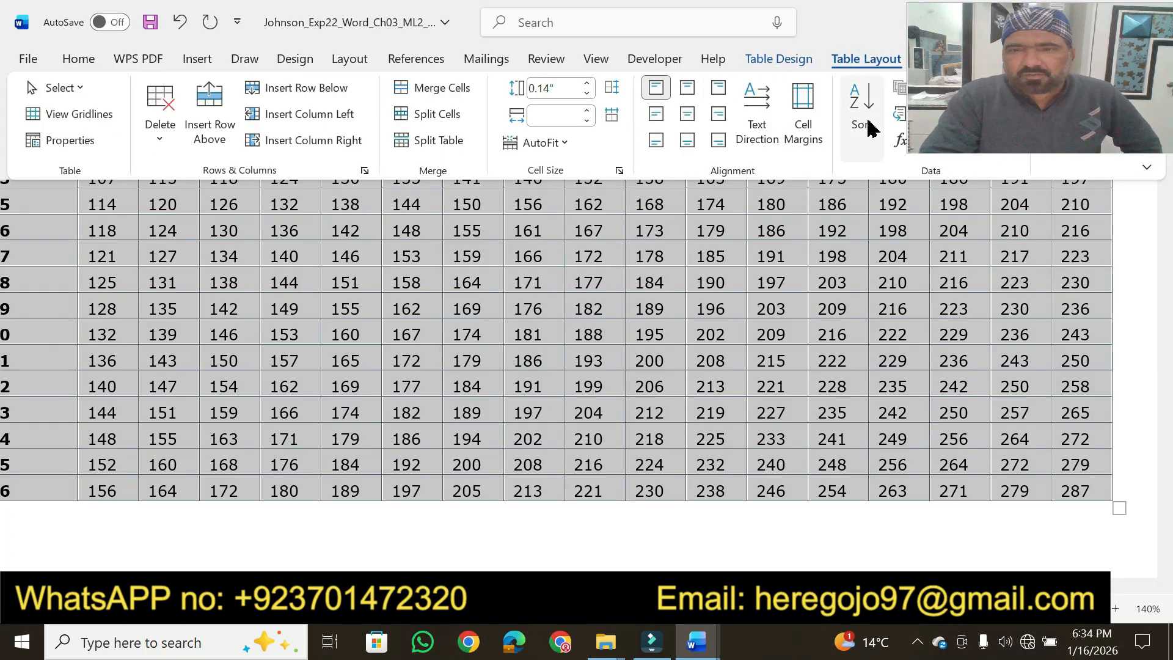
pyautogui.click(797, 58)
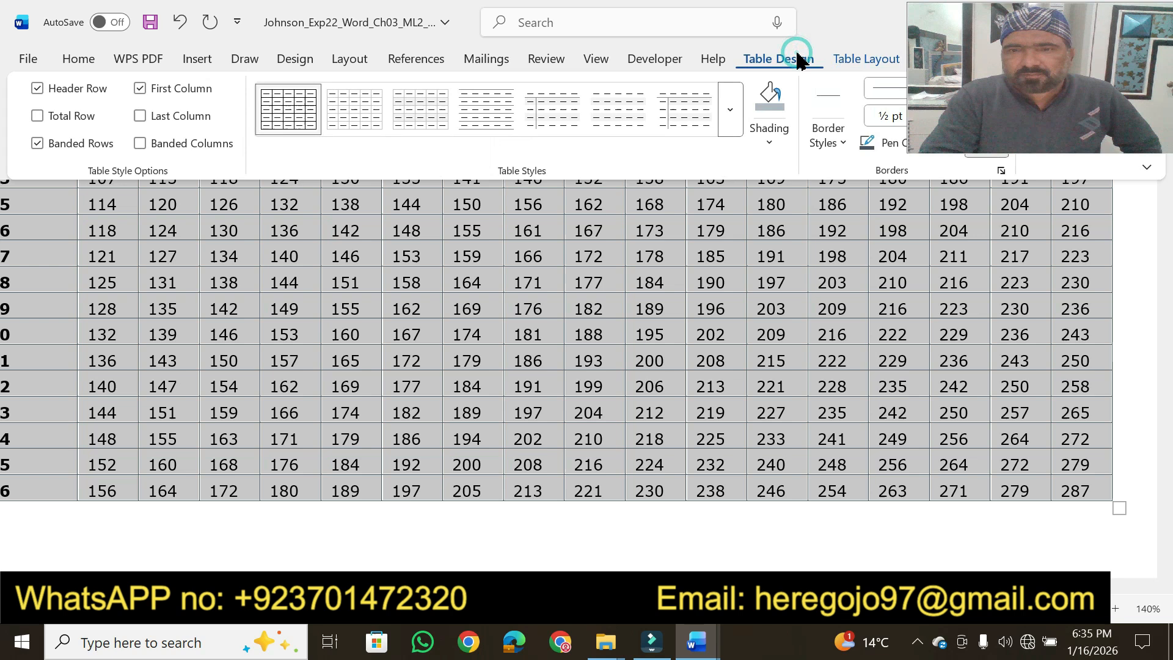
pyautogui.click(769, 142)
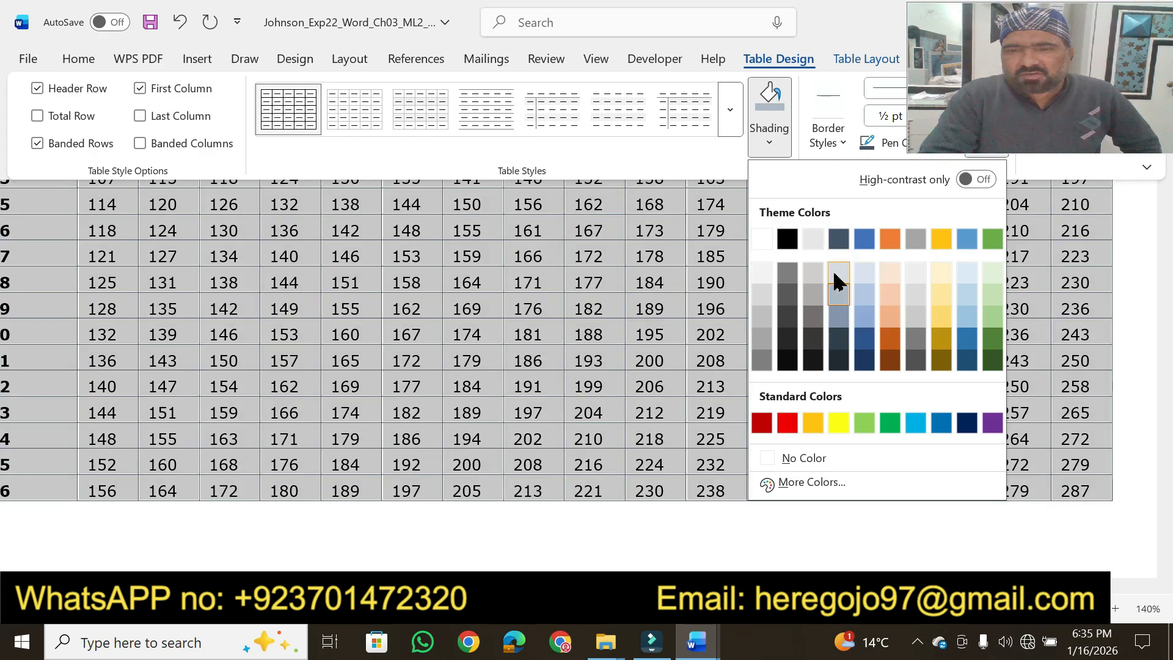
pyautogui.click(836, 276)
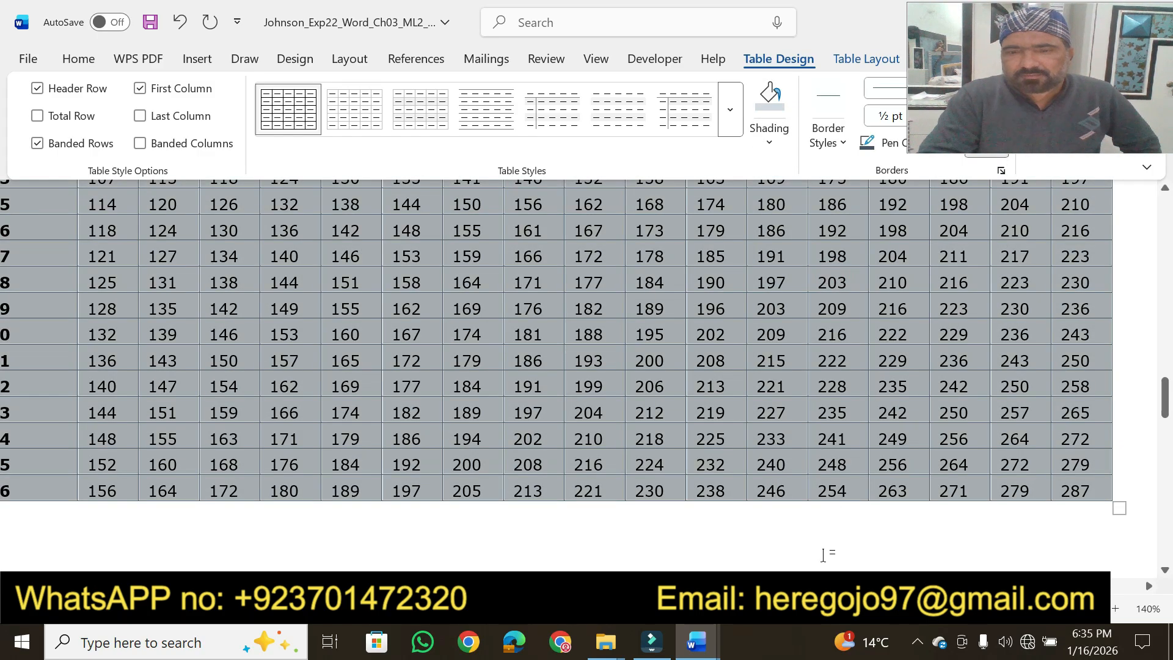
# In the instructions document, highlight step 4's point value and step 5's wording on the 1 pt black outside borders in yellow
pyautogui.click(695, 653)
pyautogui.click(599, 544)
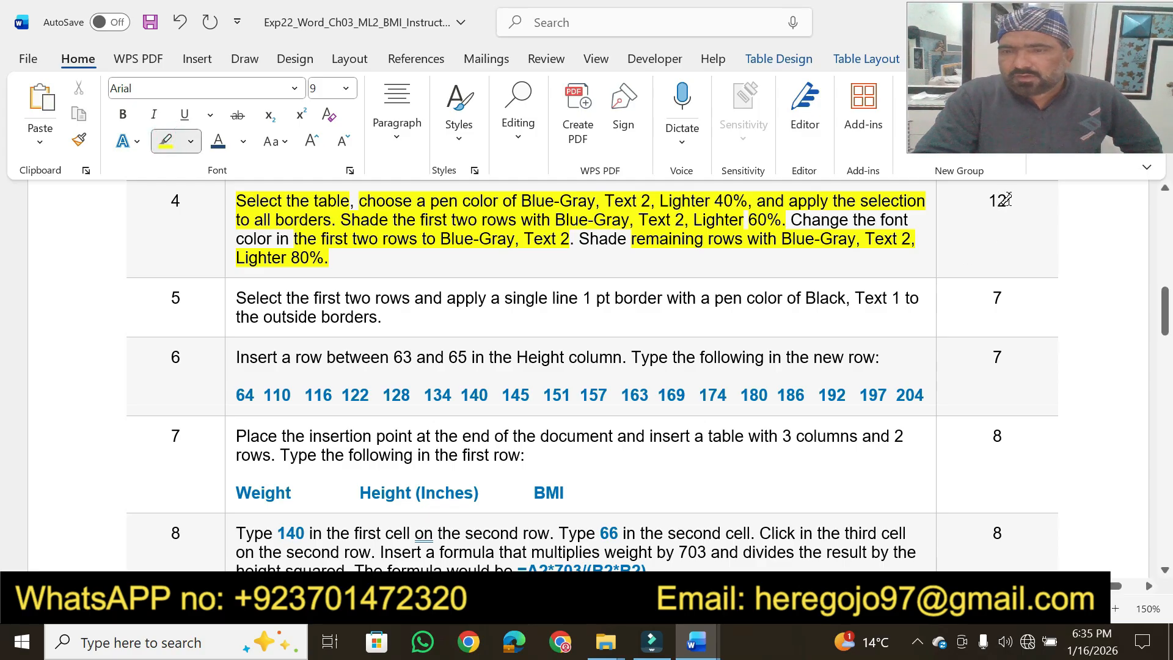
pyautogui.moveTo(1007, 200); pyautogui.dragTo(984, 198)
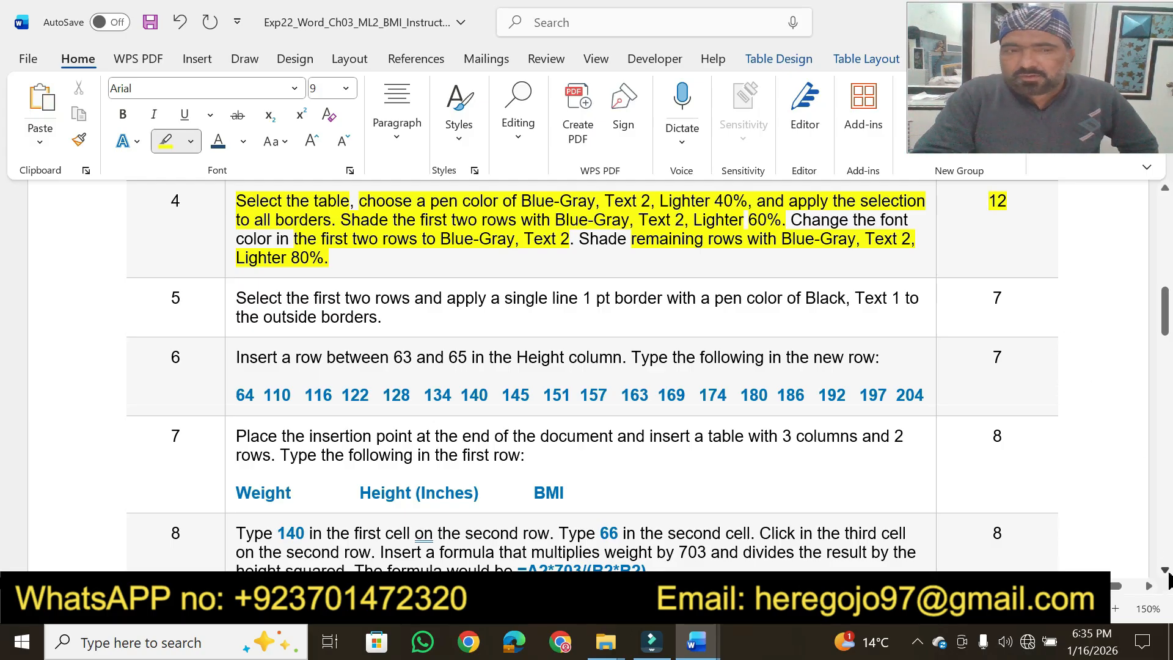
pyautogui.scroll(-3, 1168, 577)
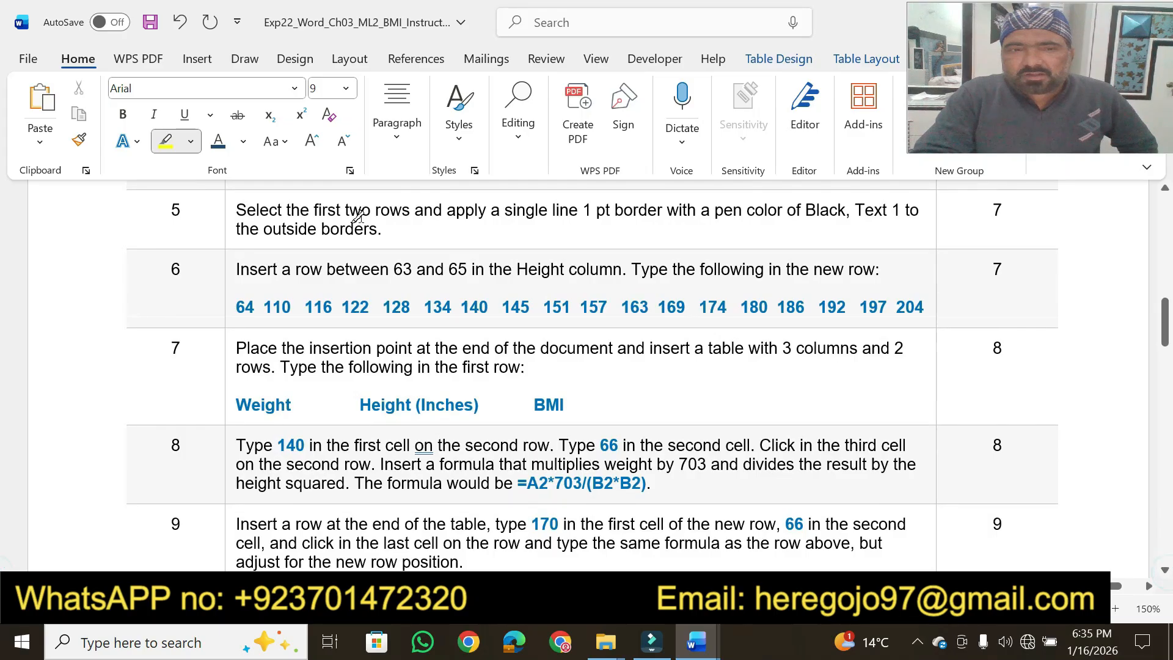
pyautogui.moveTo(240, 210); pyautogui.dragTo(896, 208)
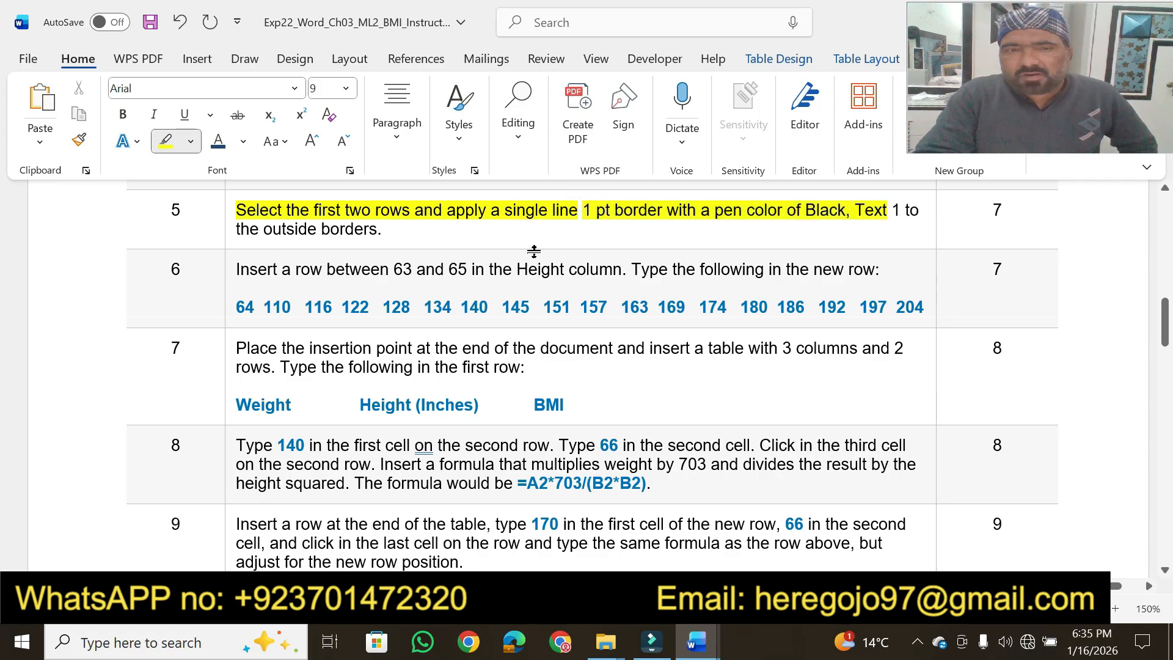
pyautogui.moveTo(264, 230); pyautogui.dragTo(383, 231)
# Switch to the BMI document, select the table's first two rows and choose the single solid line, 1/2 pt border style
pyautogui.moveTo(703, 639)
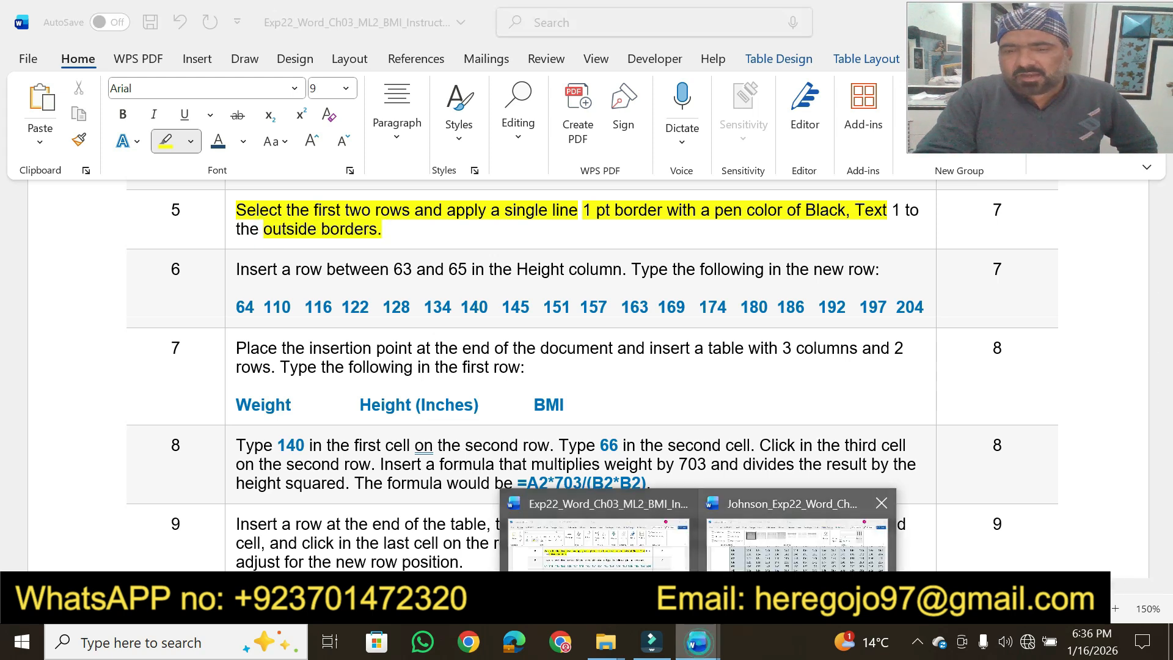
pyautogui.click(984, 574)
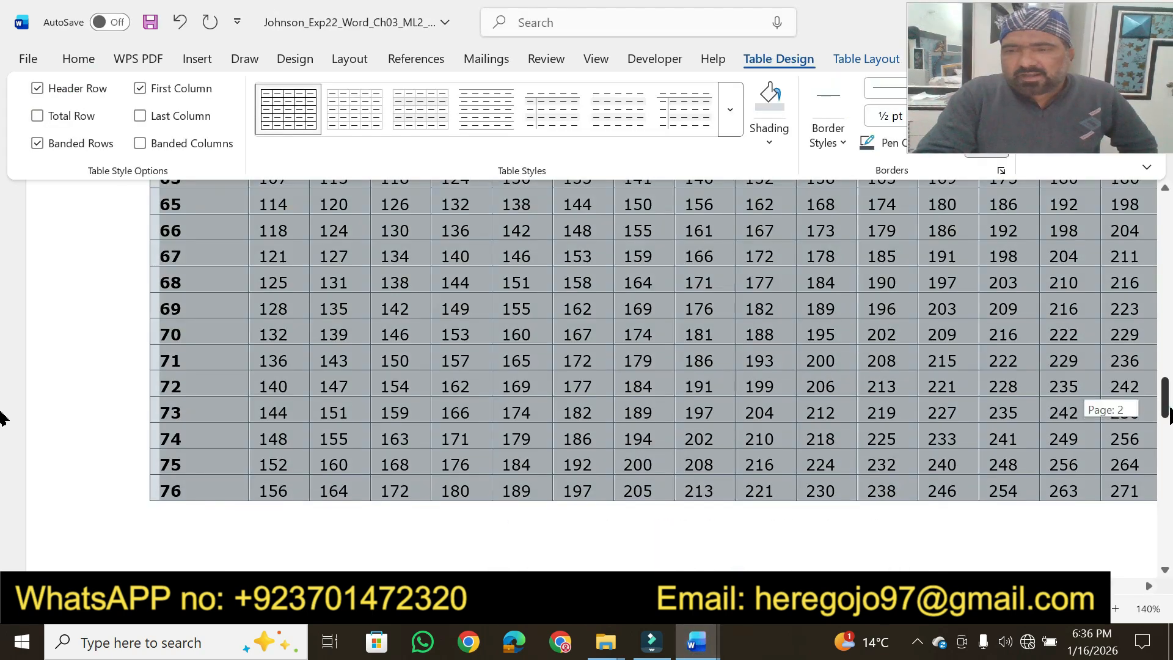
pyautogui.scroll(5, 1093, 406)
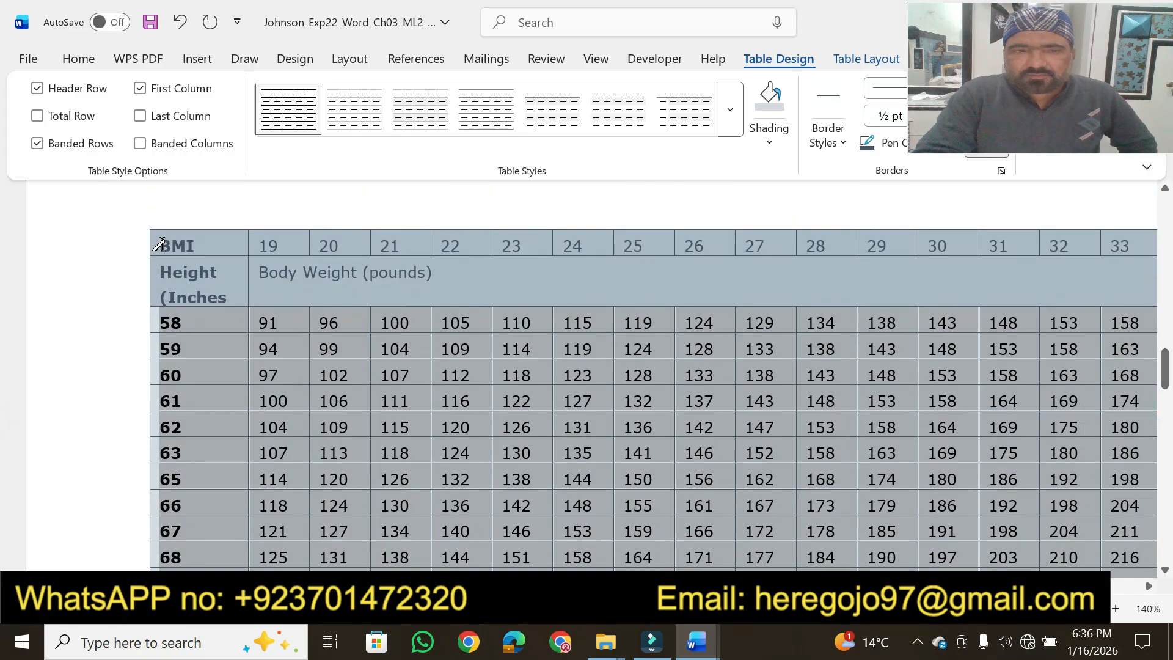
pyautogui.click(161, 245)
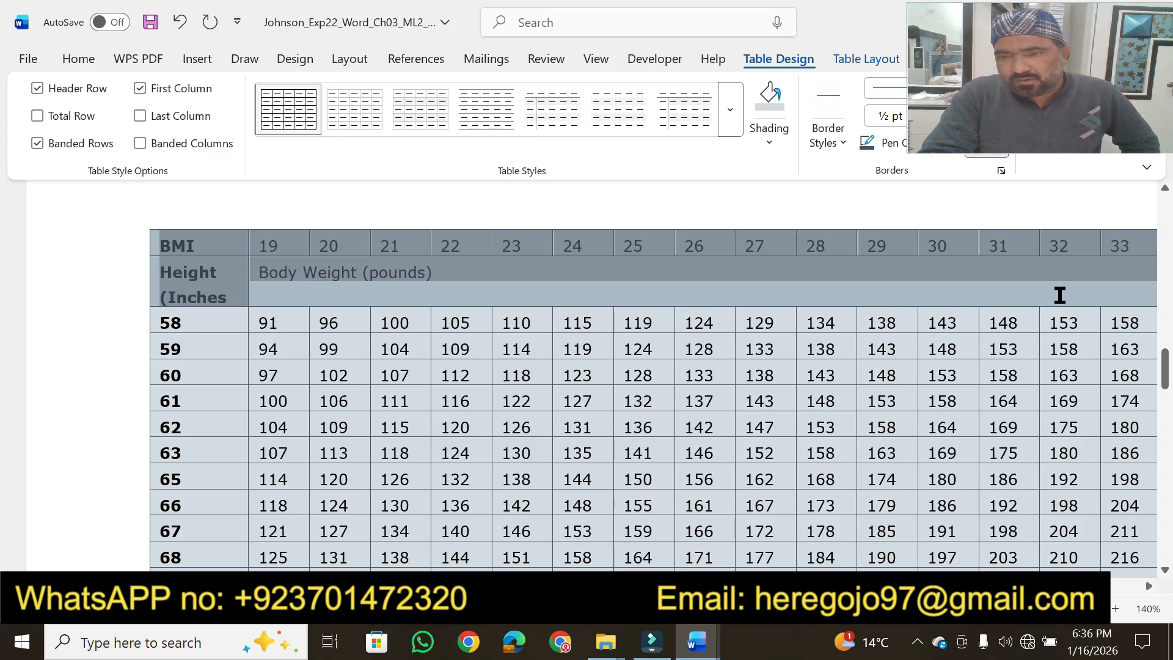
pyautogui.hscroll(3, 1100, 293)
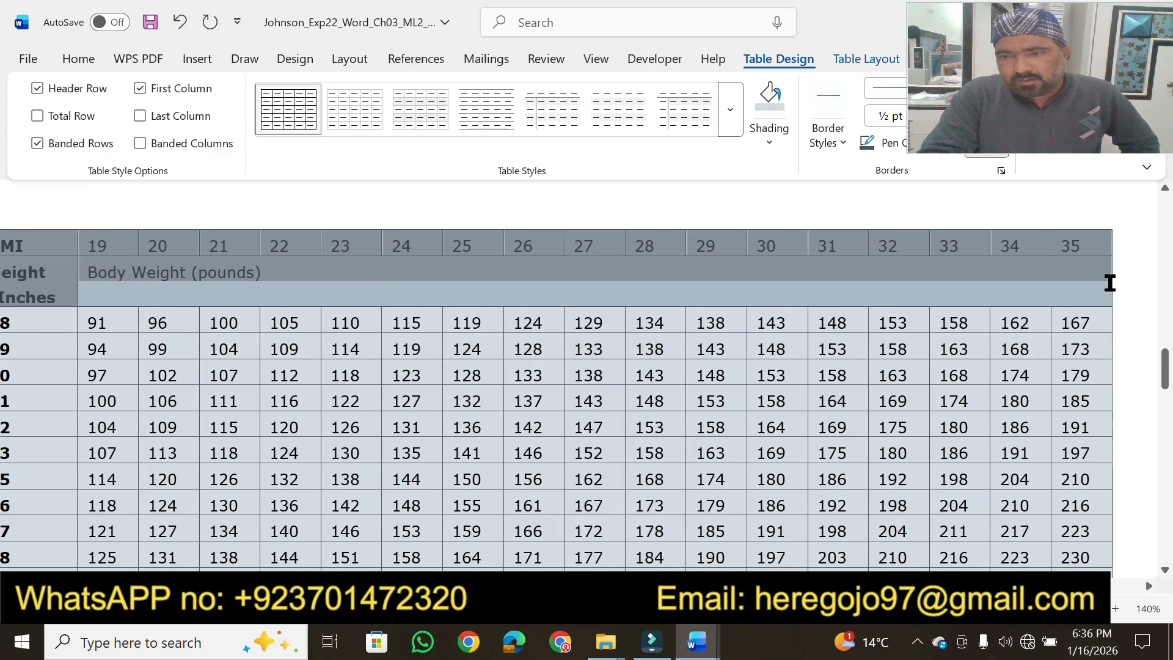
pyautogui.click(702, 640)
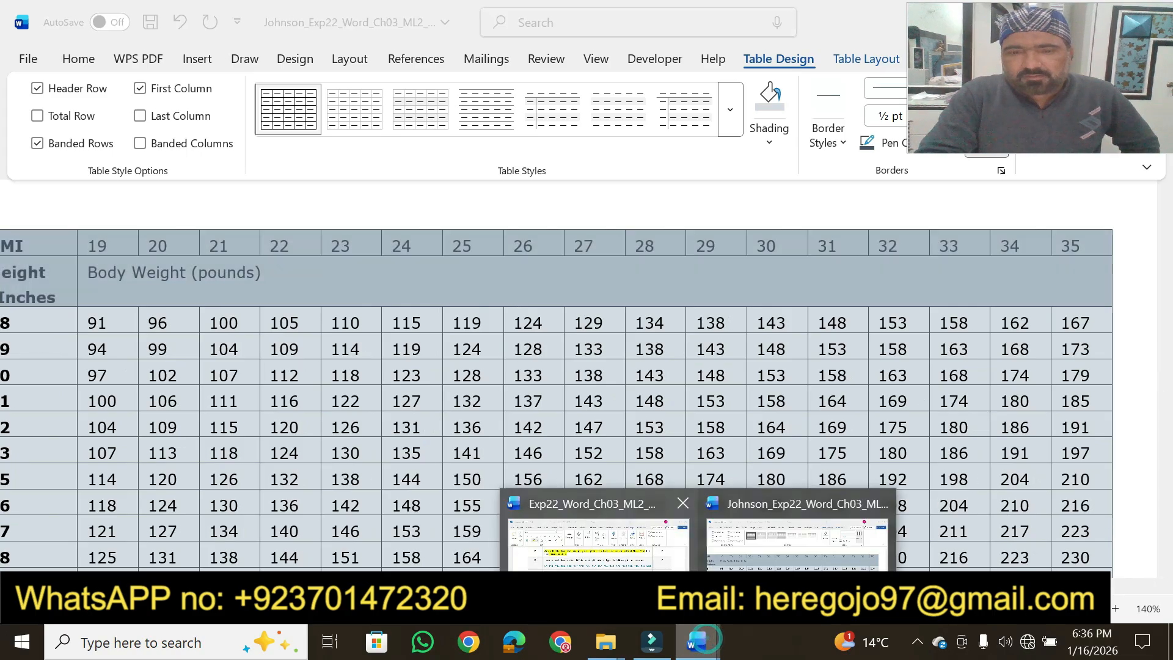
pyautogui.click(599, 543)
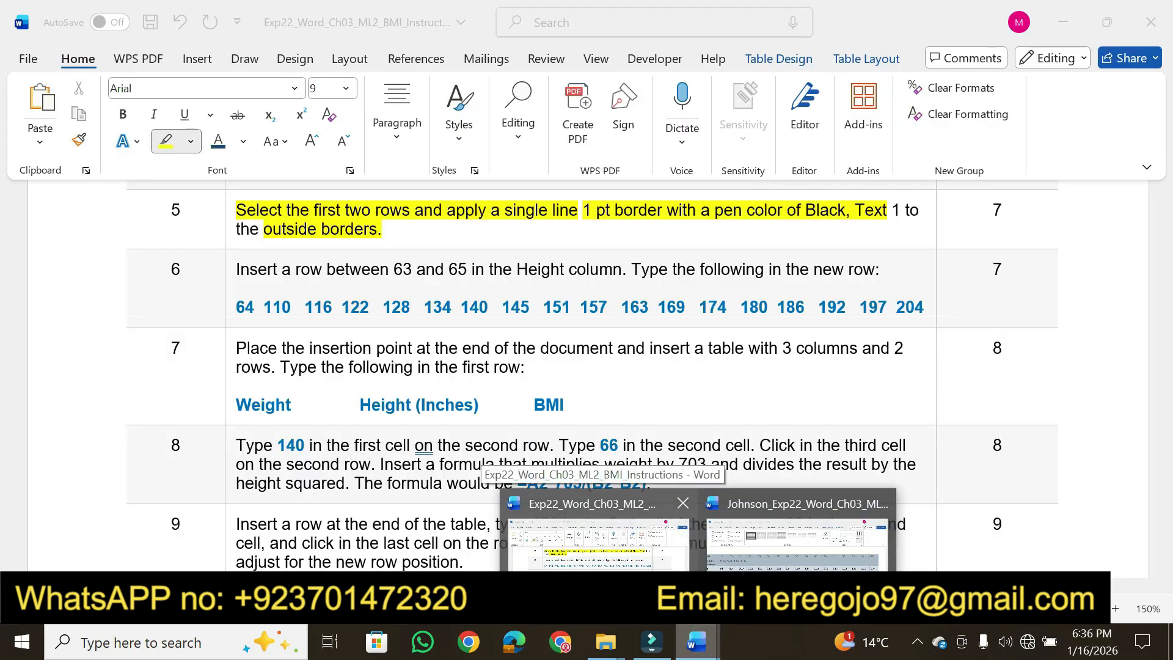
pyautogui.click(797, 544)
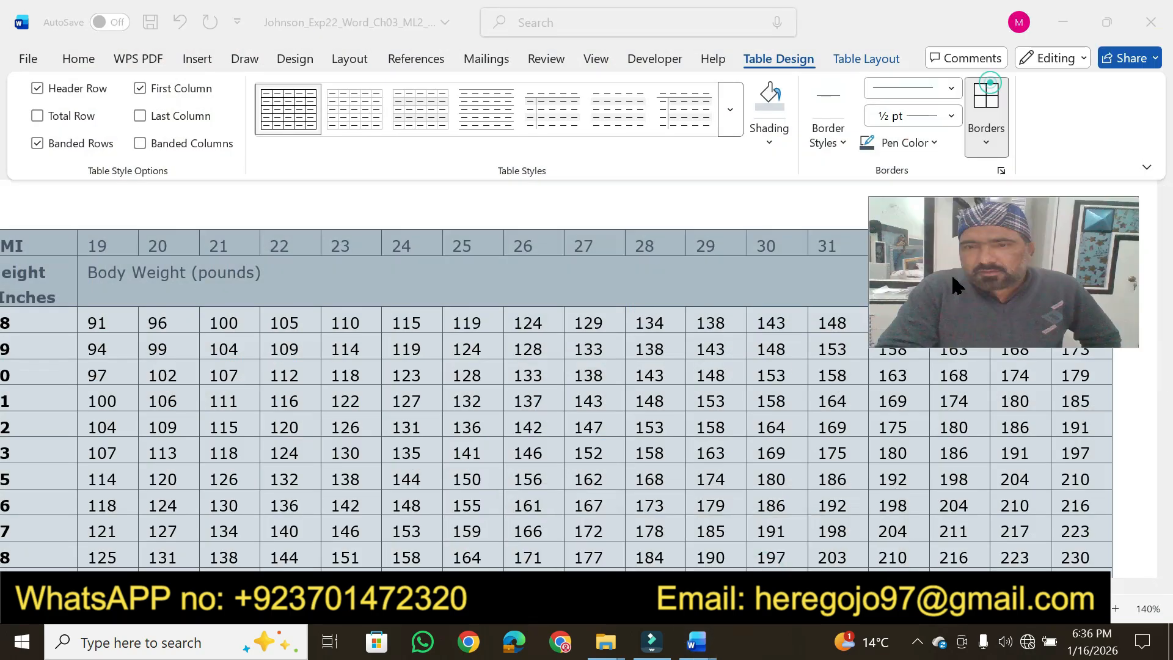
pyautogui.click(844, 143)
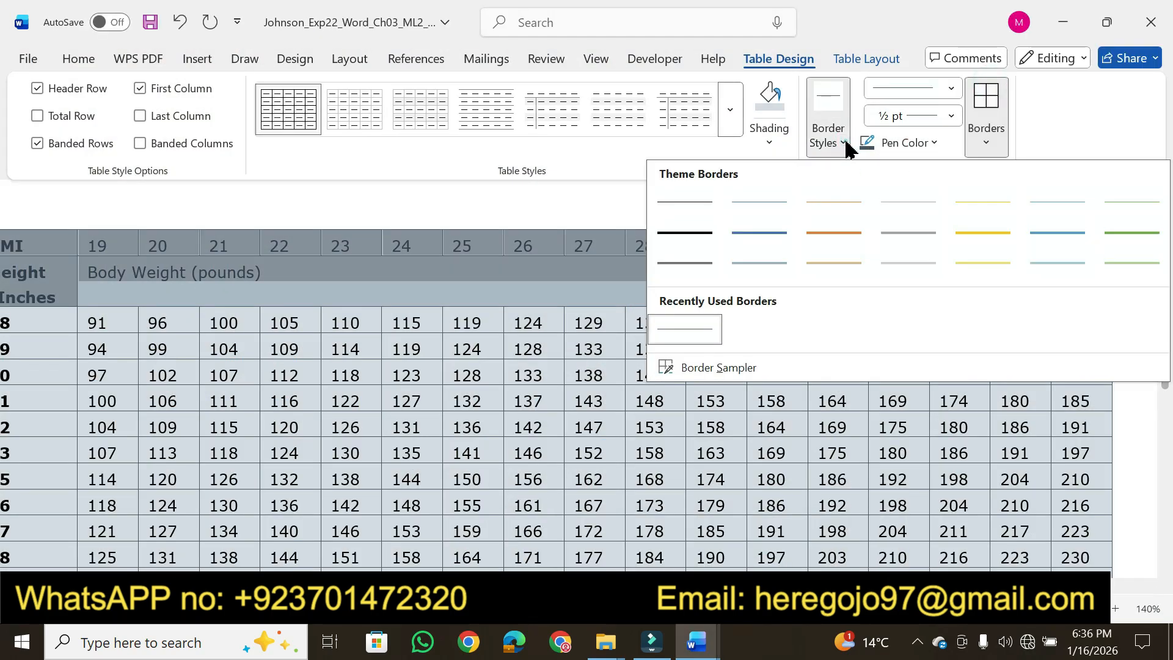
pyautogui.click(688, 206)
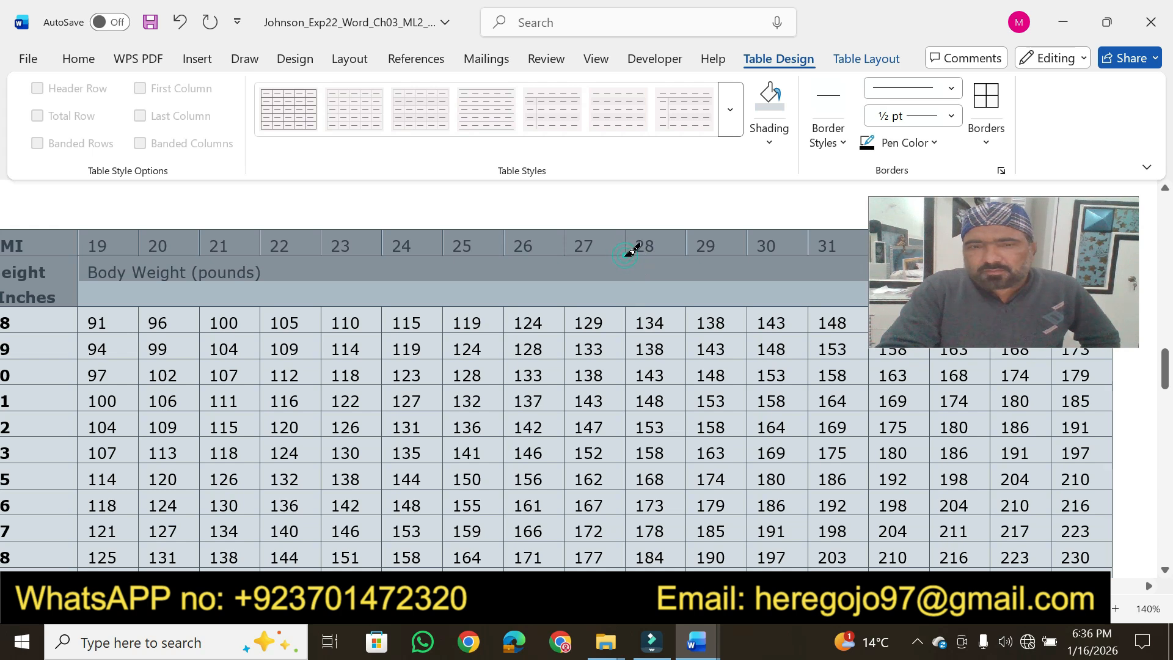
# Recheck step 5 in the instructions document and apply outside borders to the first two table rows in the BMI document
pyautogui.moveTo(696, 641)
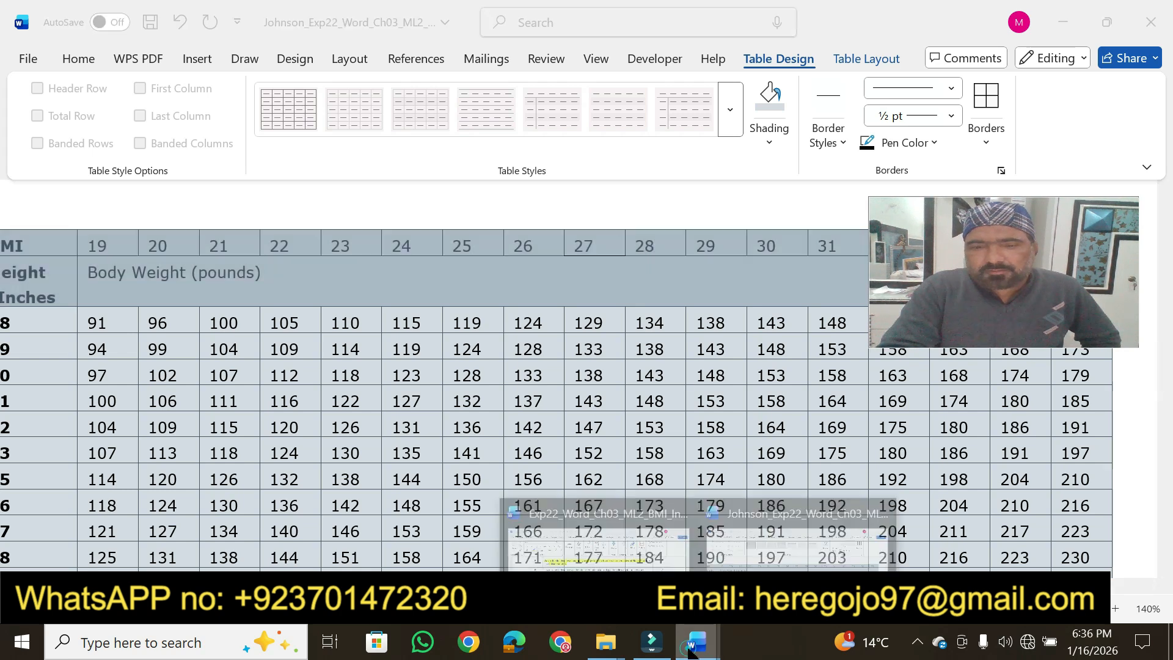
pyautogui.click(595, 538)
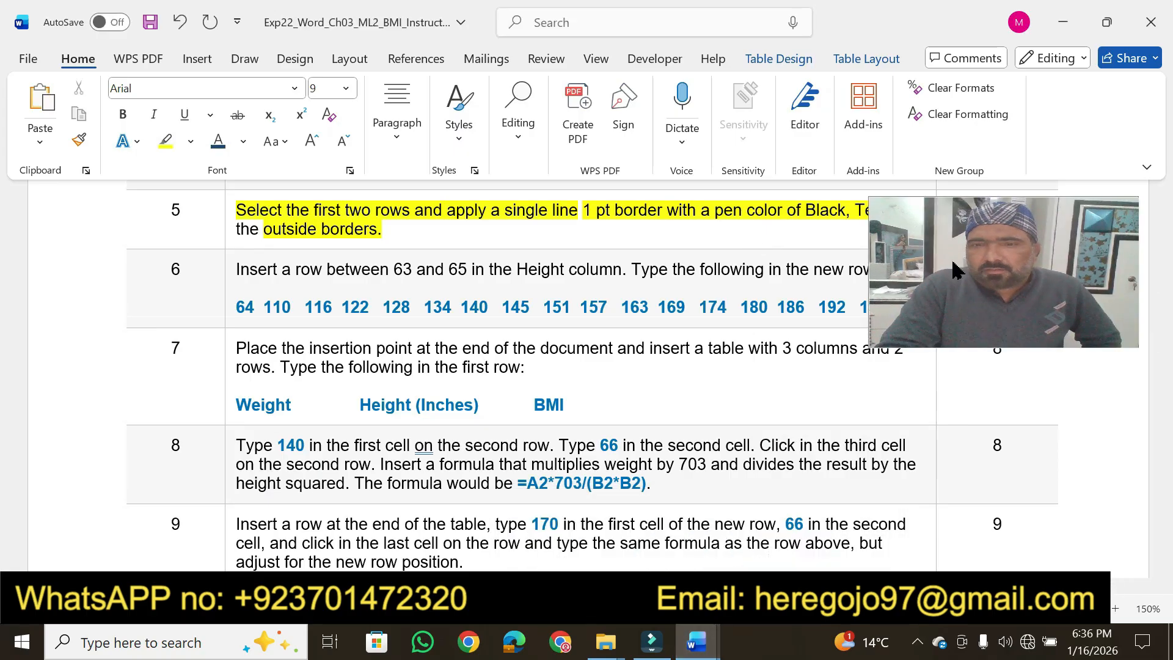
pyautogui.moveTo(951, 258); pyautogui.dragTo(955, 345)
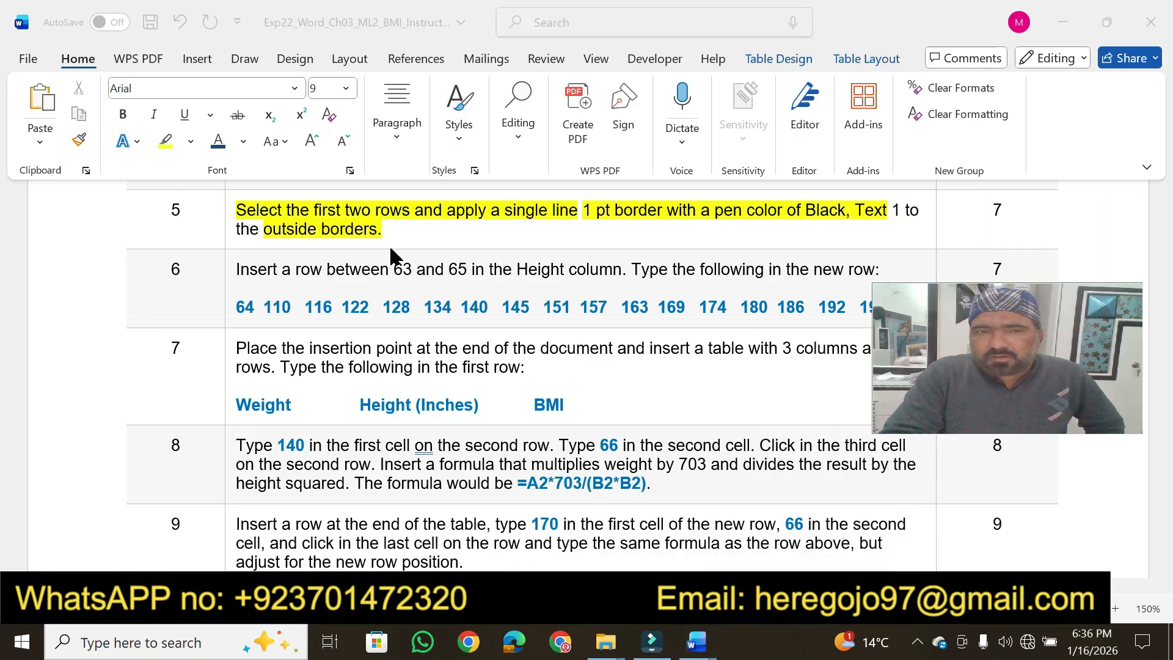
pyautogui.moveTo(1025, 357); pyautogui.dragTo(970, 173)
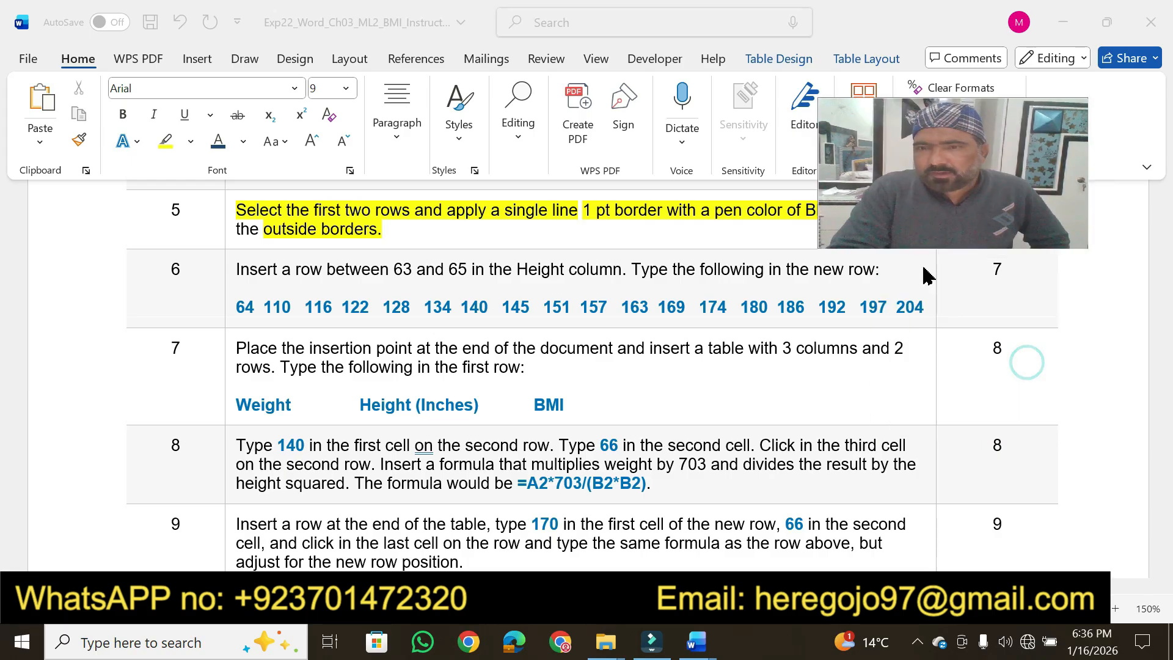
pyautogui.moveTo(720, 645)
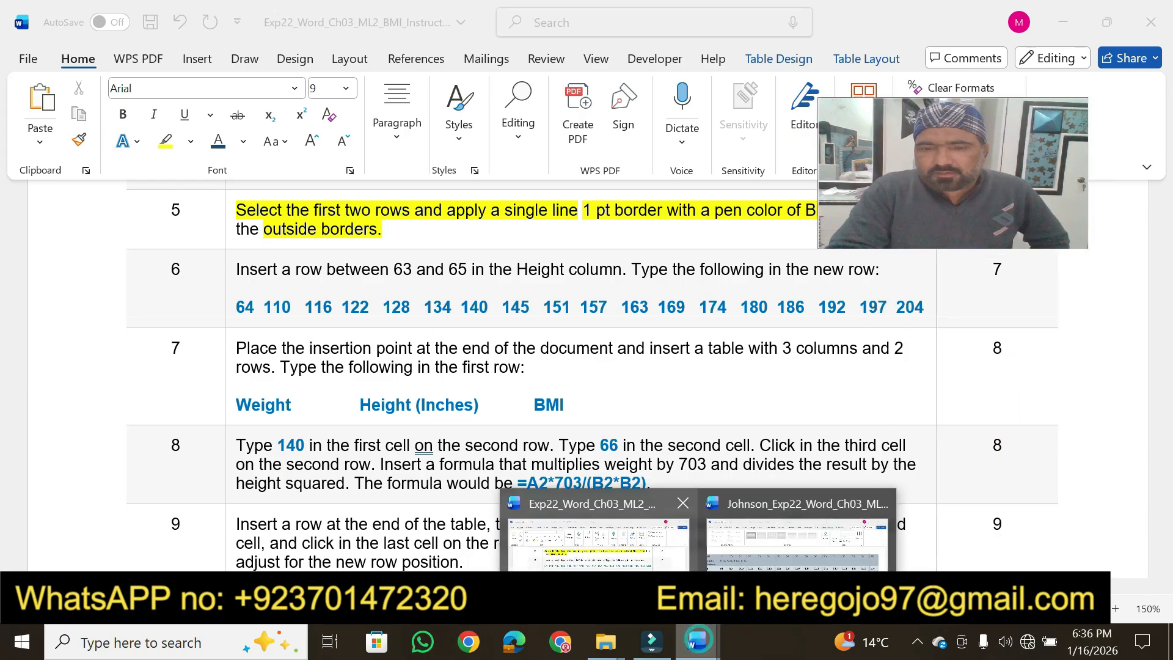
pyautogui.click(746, 538)
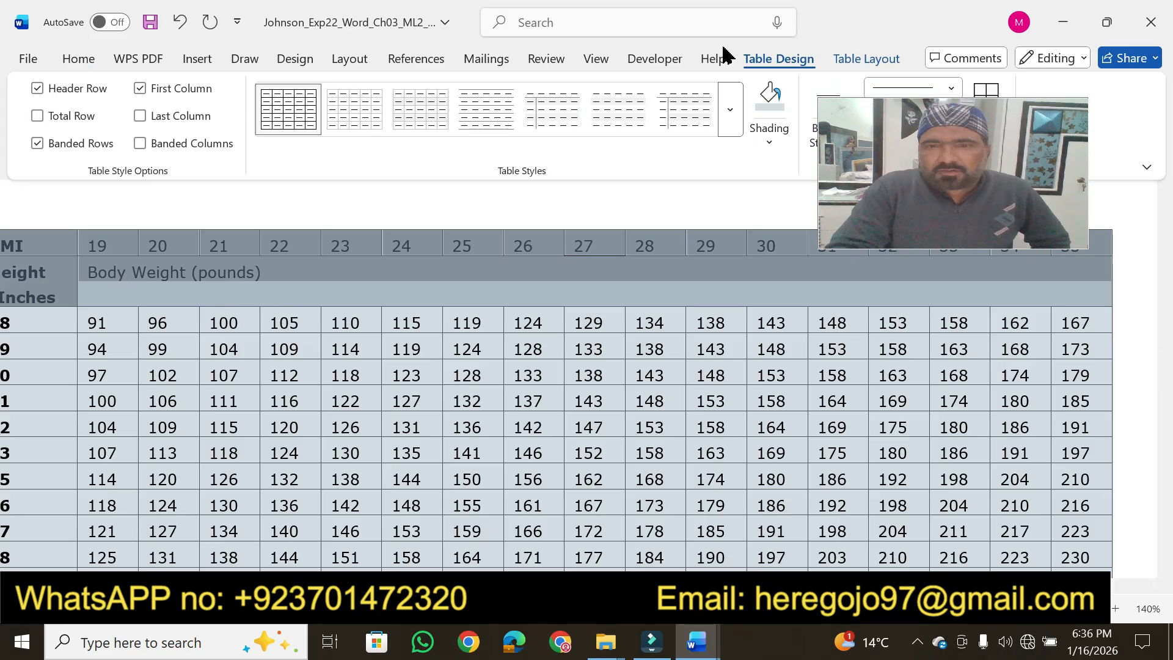
pyautogui.moveTo(891, 160); pyautogui.dragTo(934, 304)
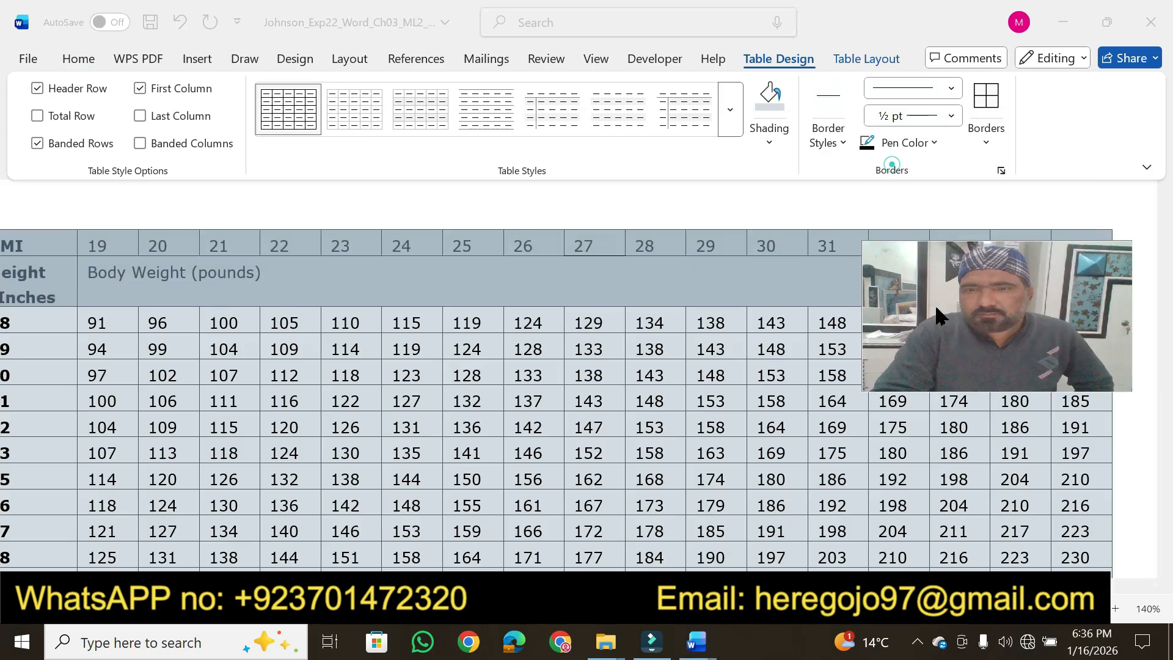
pyautogui.click(982, 144)
pyautogui.click(986, 147)
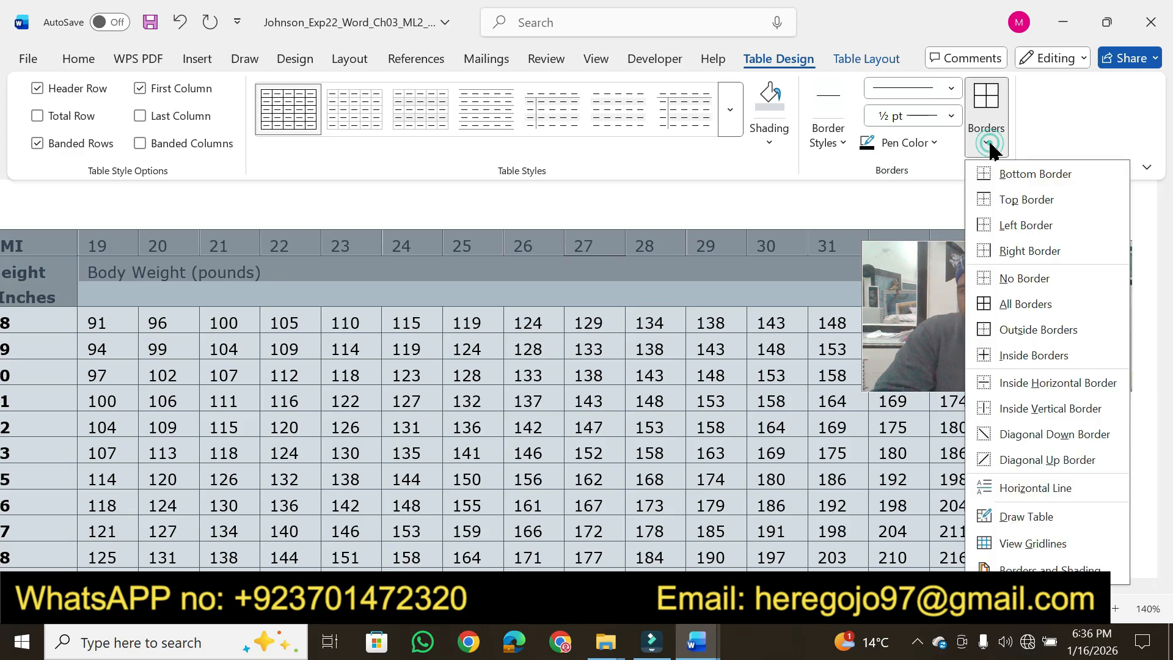
pyautogui.click(1026, 330)
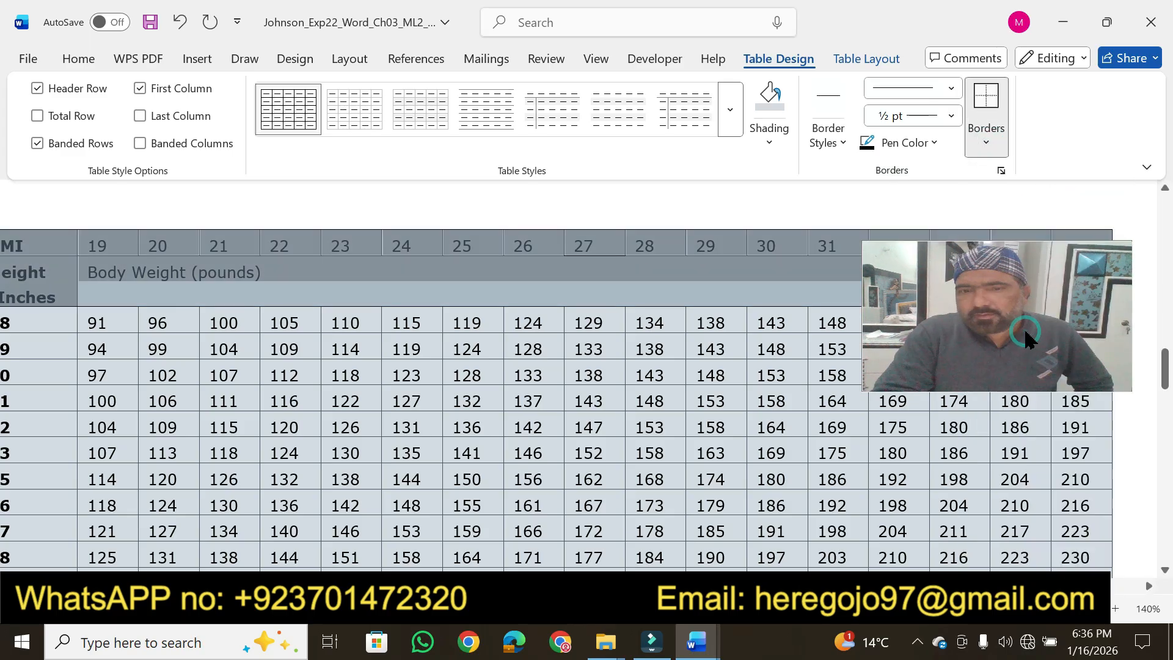
# Use the Border Painter to paint 1/2 pt single-line borders around the 29 cell in the table's first row
pyautogui.click(869, 149)
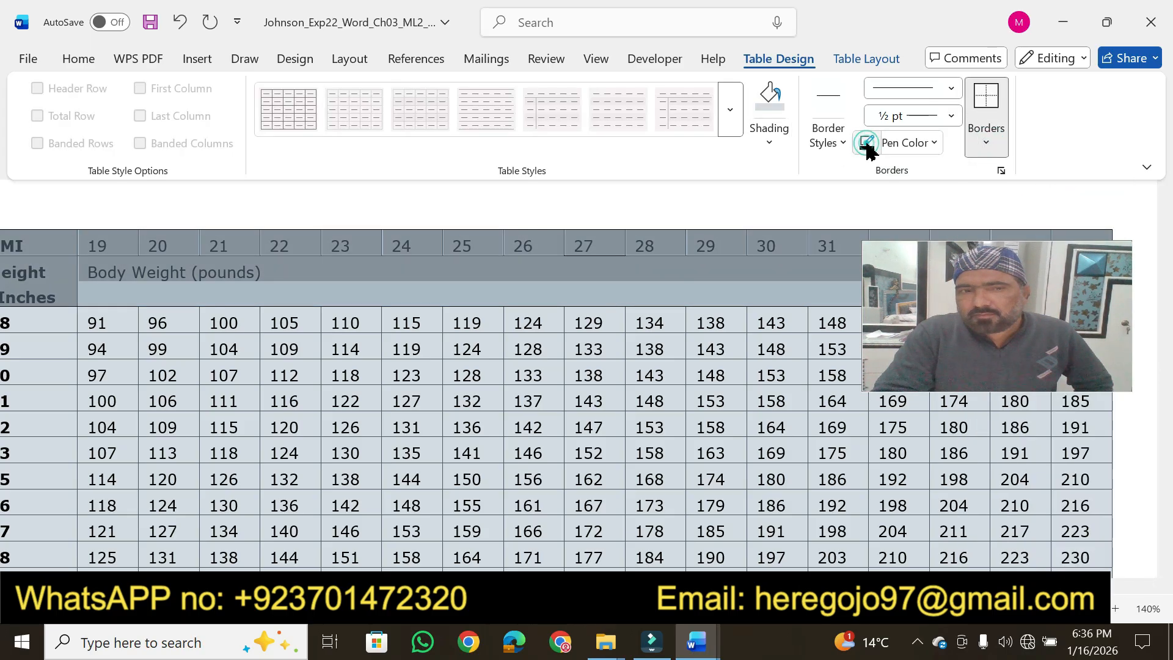
pyautogui.click(728, 256)
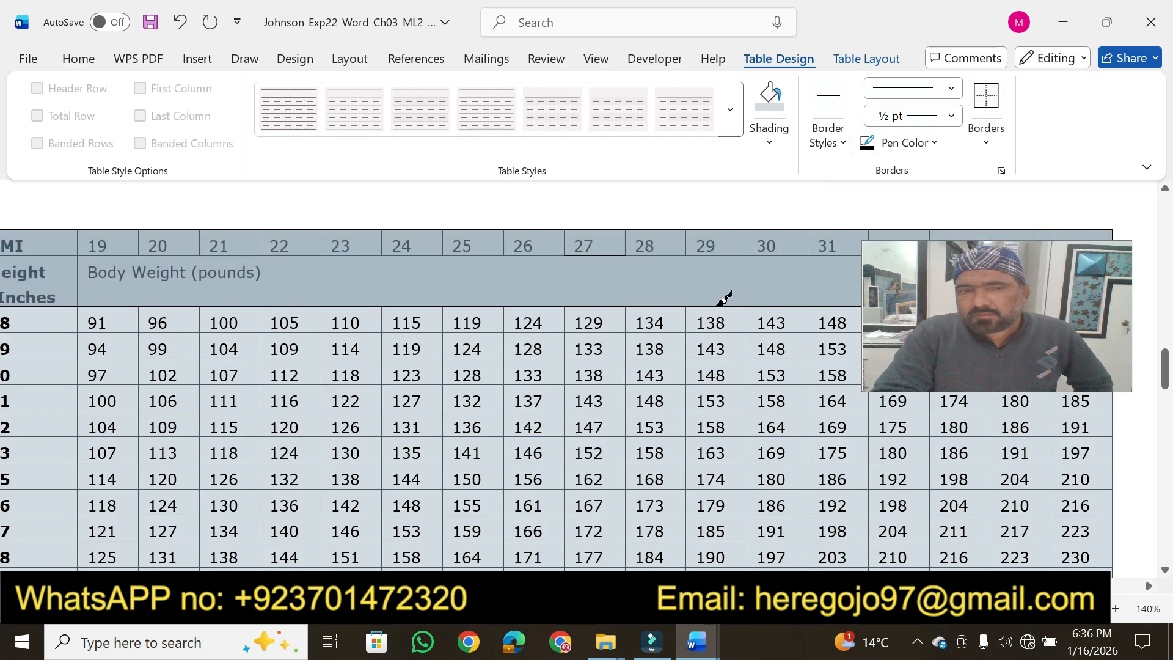
pyautogui.click(700, 255)
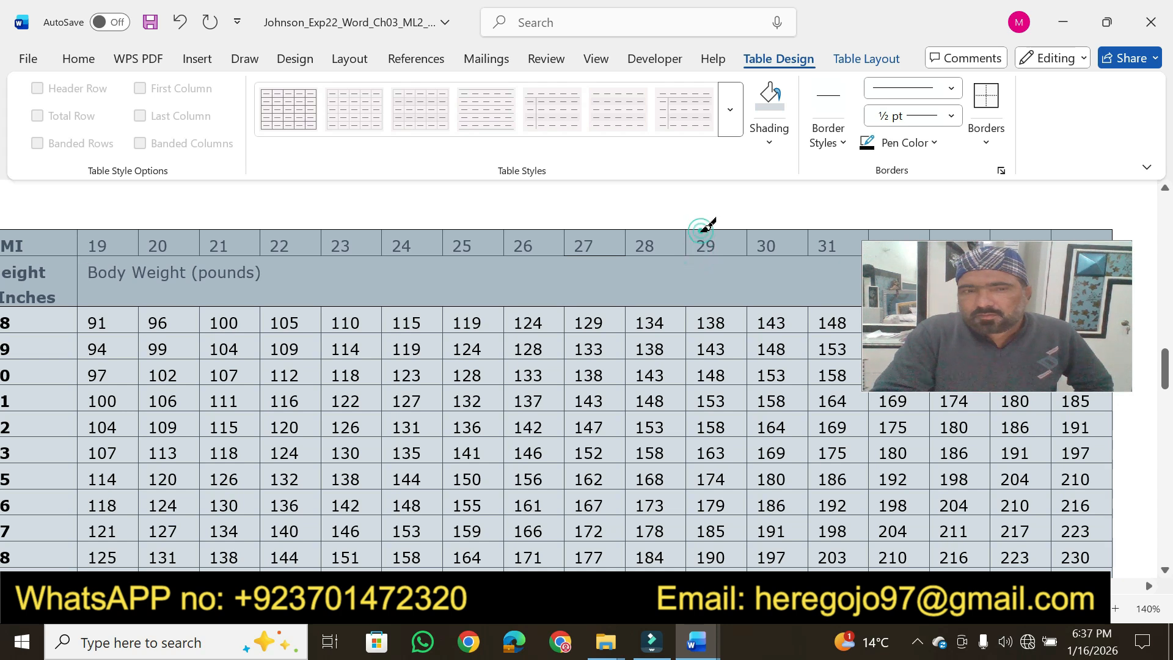
# Switch to the instructions document and highlight step 5's point value in yellow
pyautogui.click(698, 639)
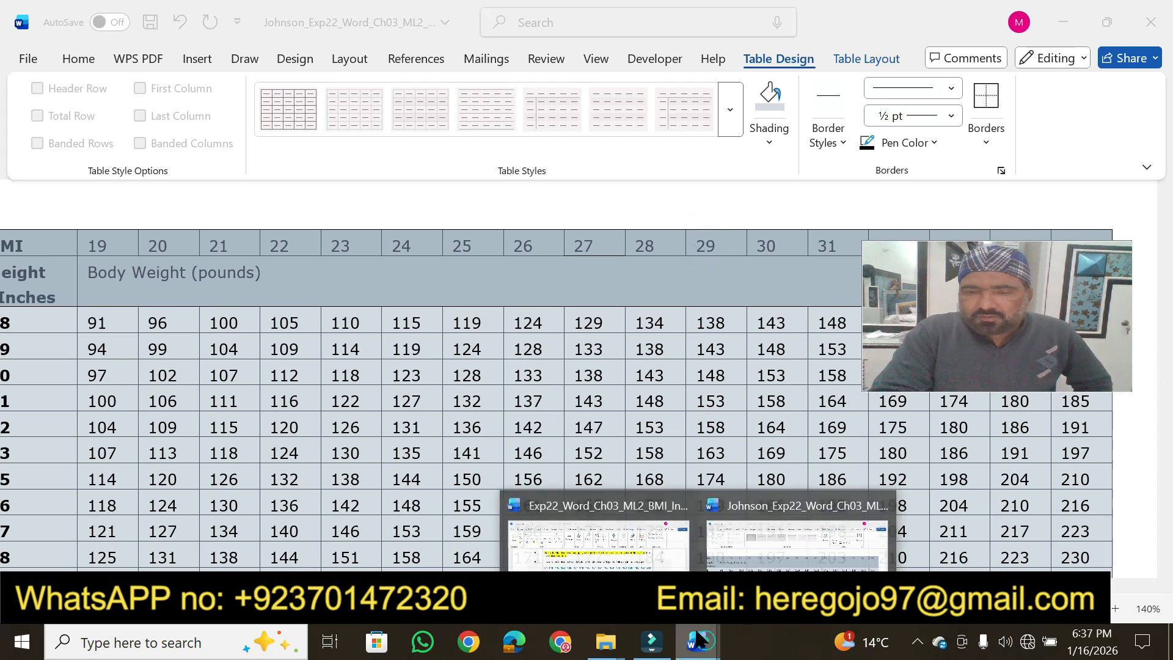
pyautogui.click(630, 550)
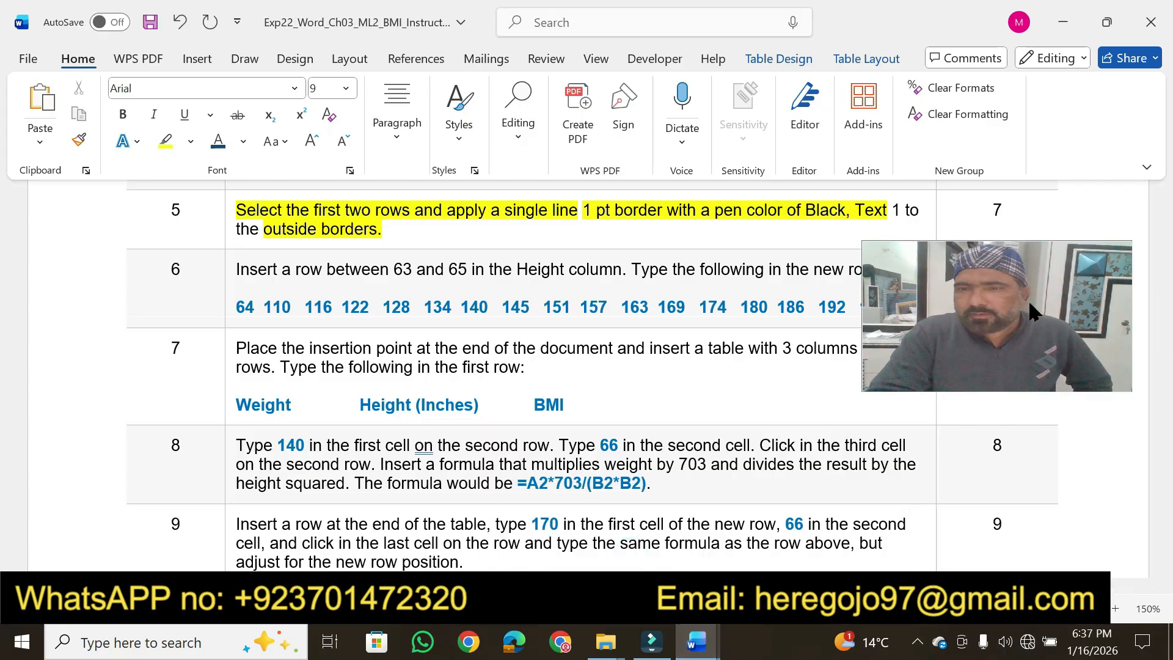
pyautogui.moveTo(1028, 300); pyautogui.dragTo(1043, 131)
pyautogui.moveTo(1056, 82); pyautogui.dragTo(1073, 68)
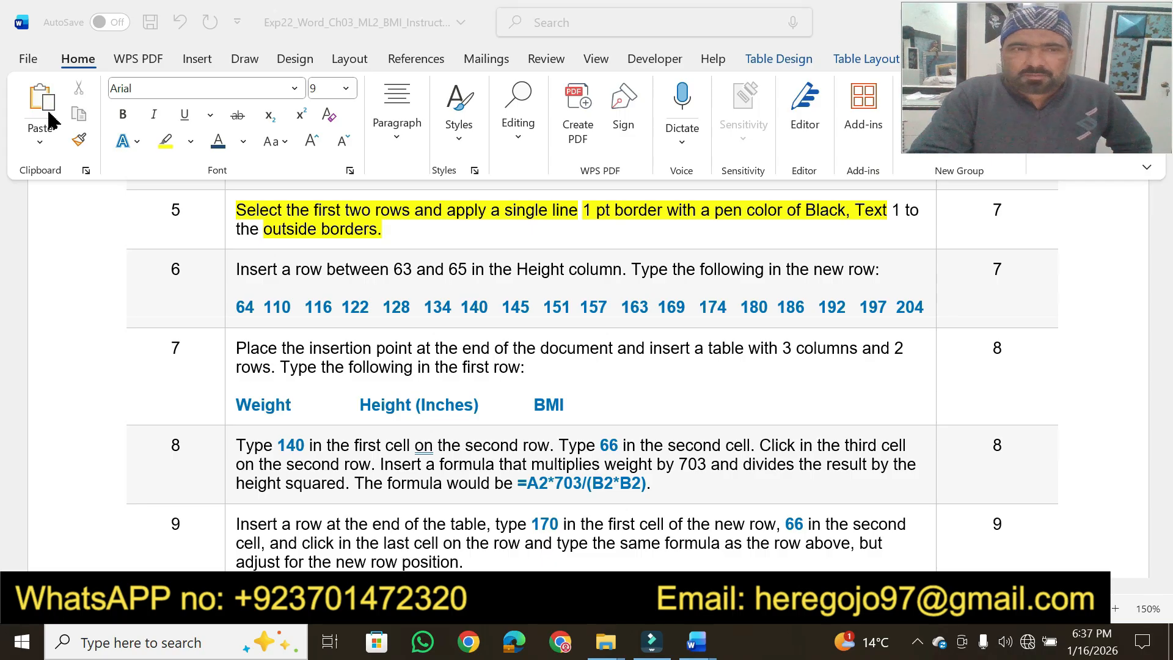
pyautogui.click(163, 142)
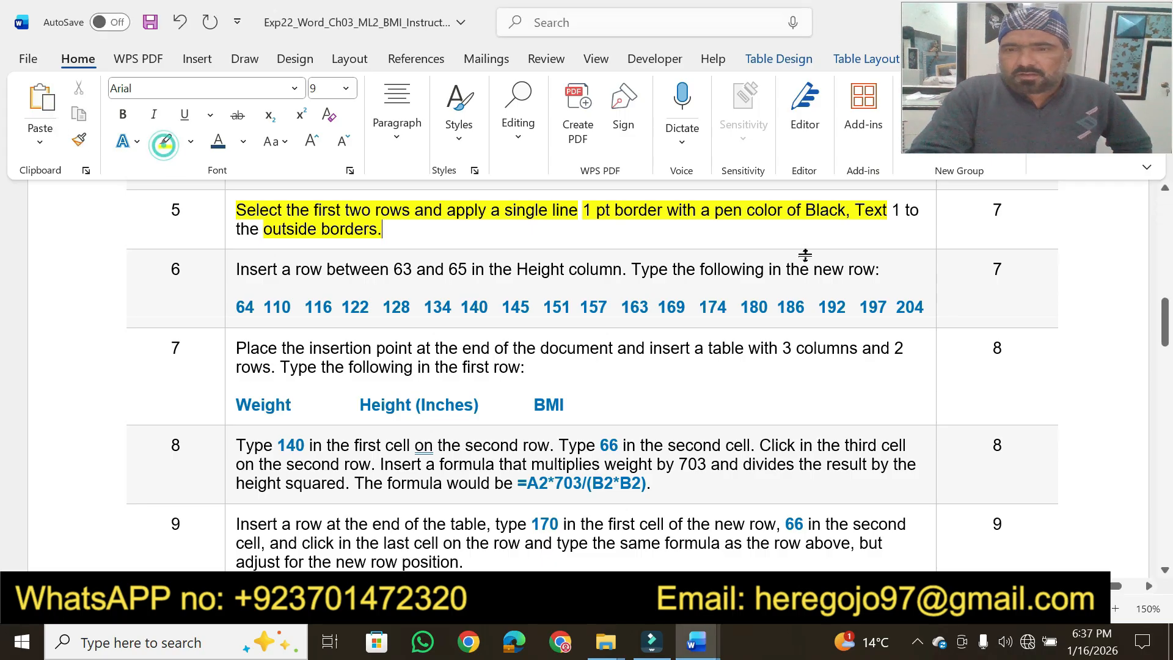
pyautogui.doubleClick(999, 211)
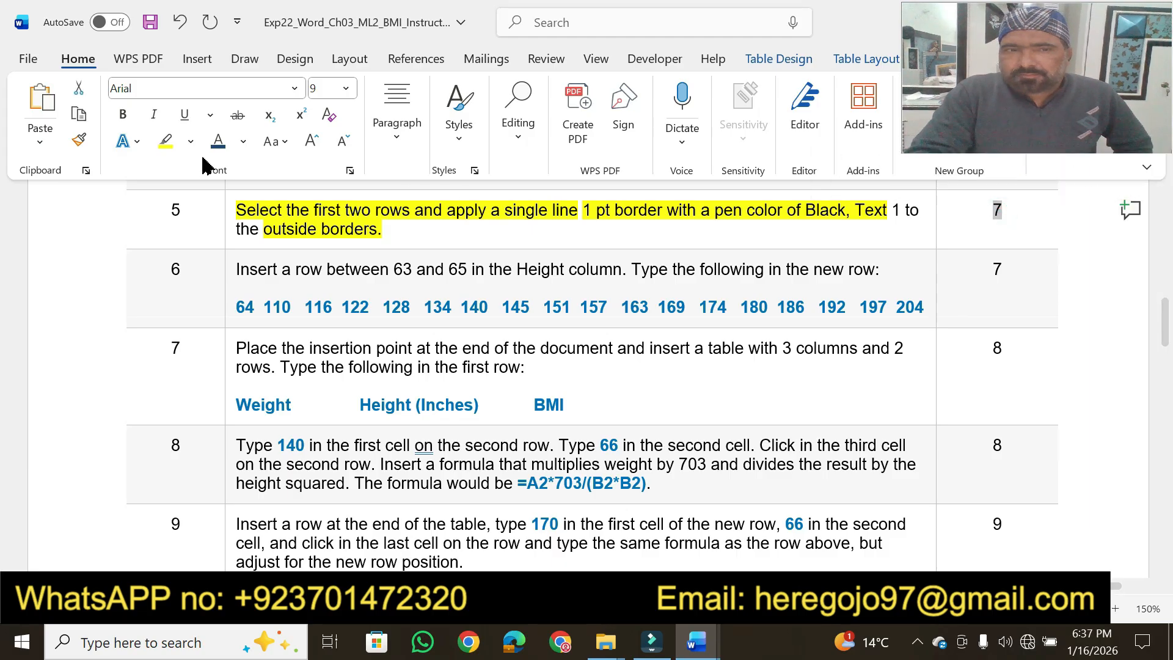
pyautogui.click(163, 142)
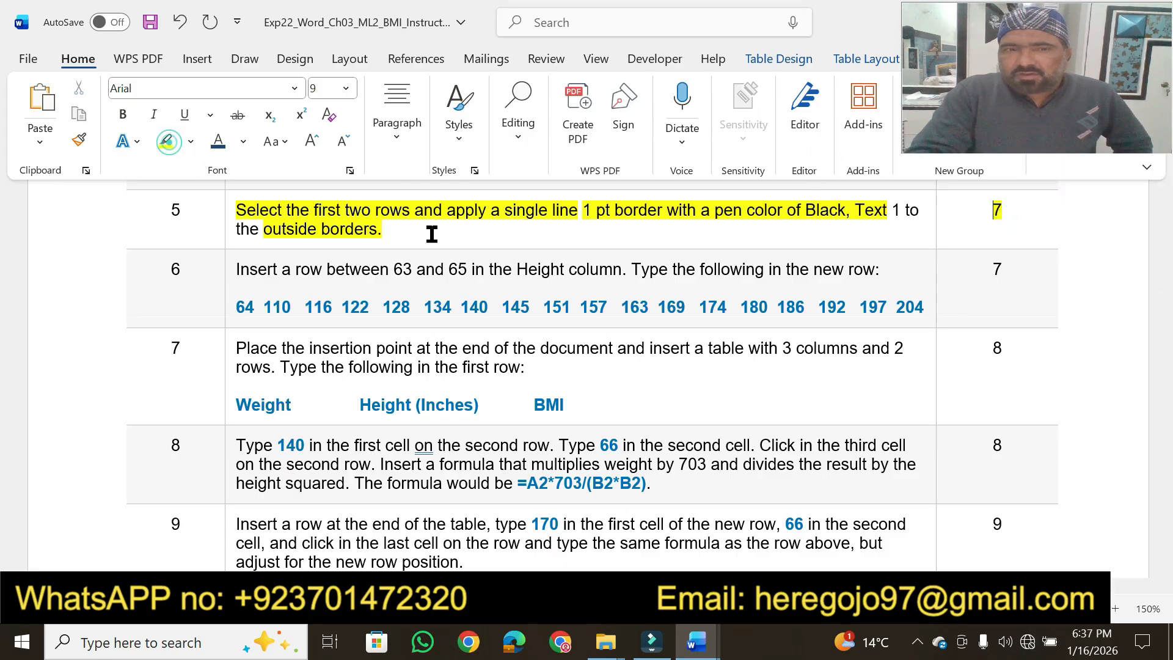
# Highlight step 6's wording on inserting a row between 63 and 65, its list of row values and its point value in yellow
pyautogui.click(711, 311)
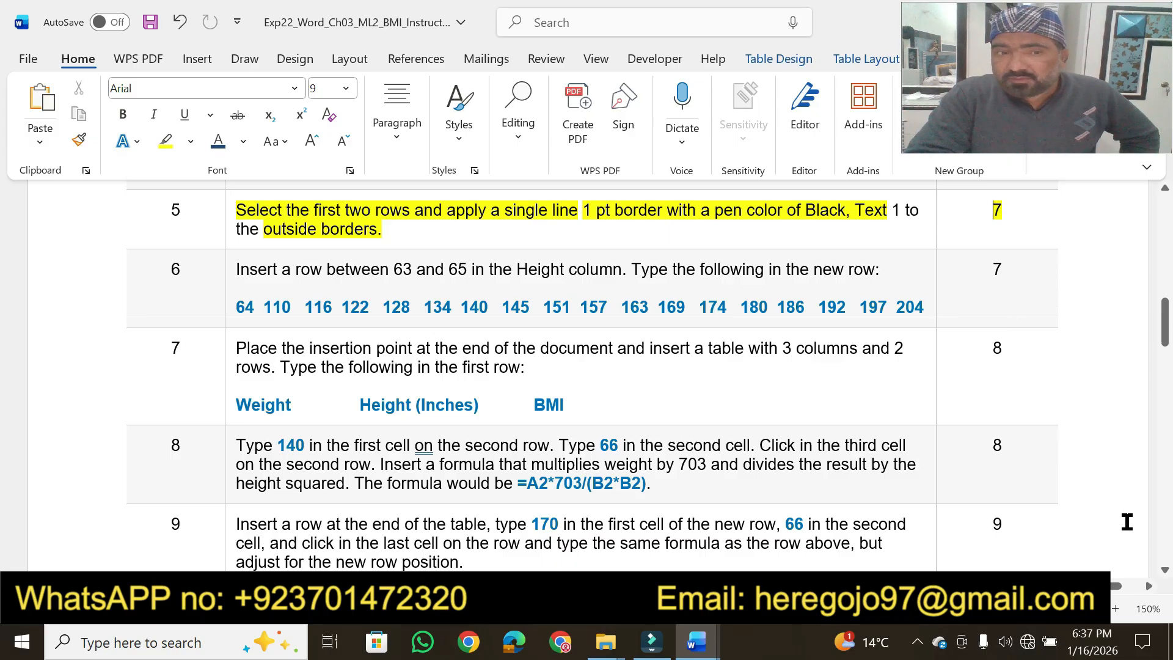
pyautogui.click(1165, 571)
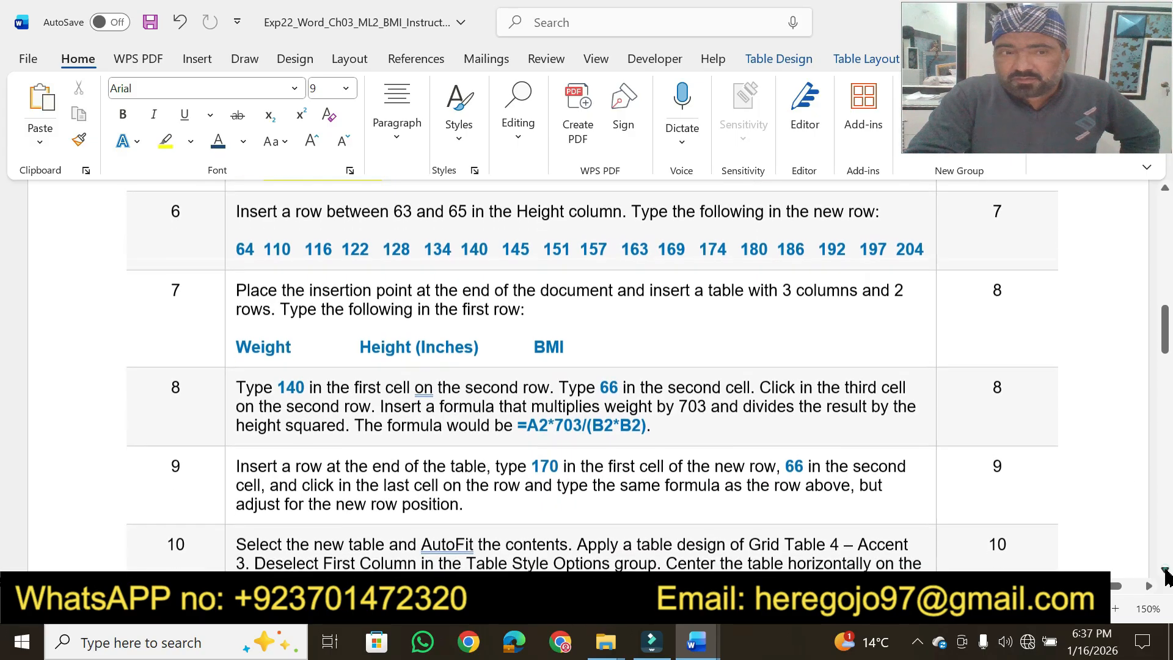
pyautogui.click(165, 141)
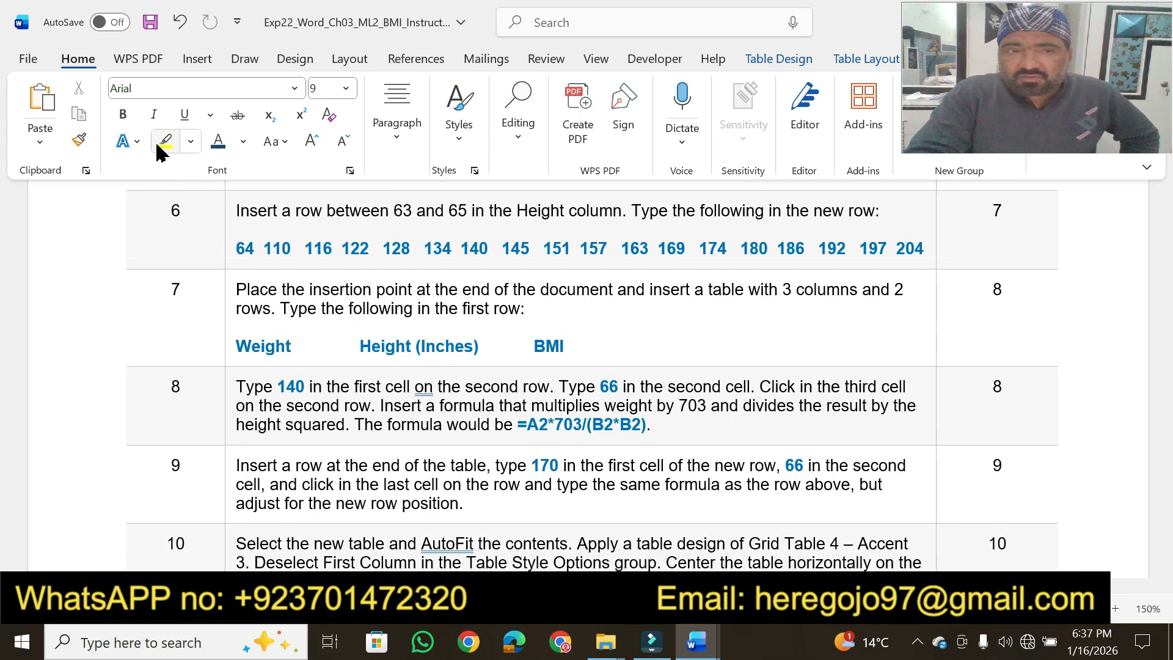
pyautogui.moveTo(285, 212); pyautogui.dragTo(876, 211)
pyautogui.moveTo(236, 249); pyautogui.dragTo(930, 244)
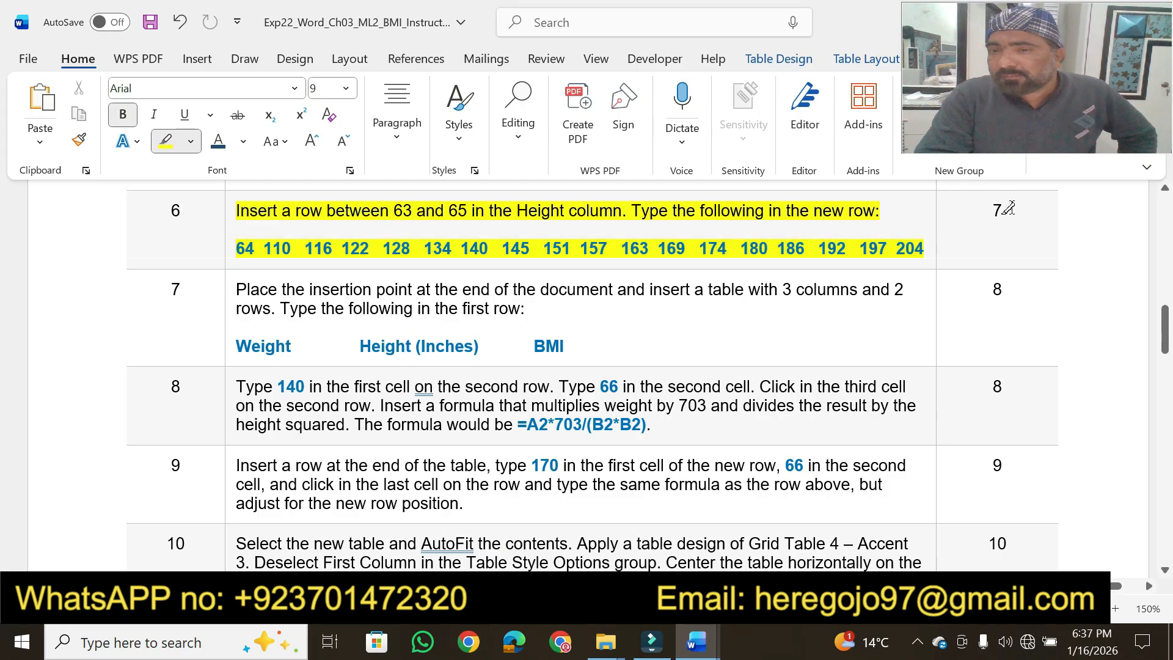
pyautogui.moveTo(1002, 212); pyautogui.dragTo(983, 212)
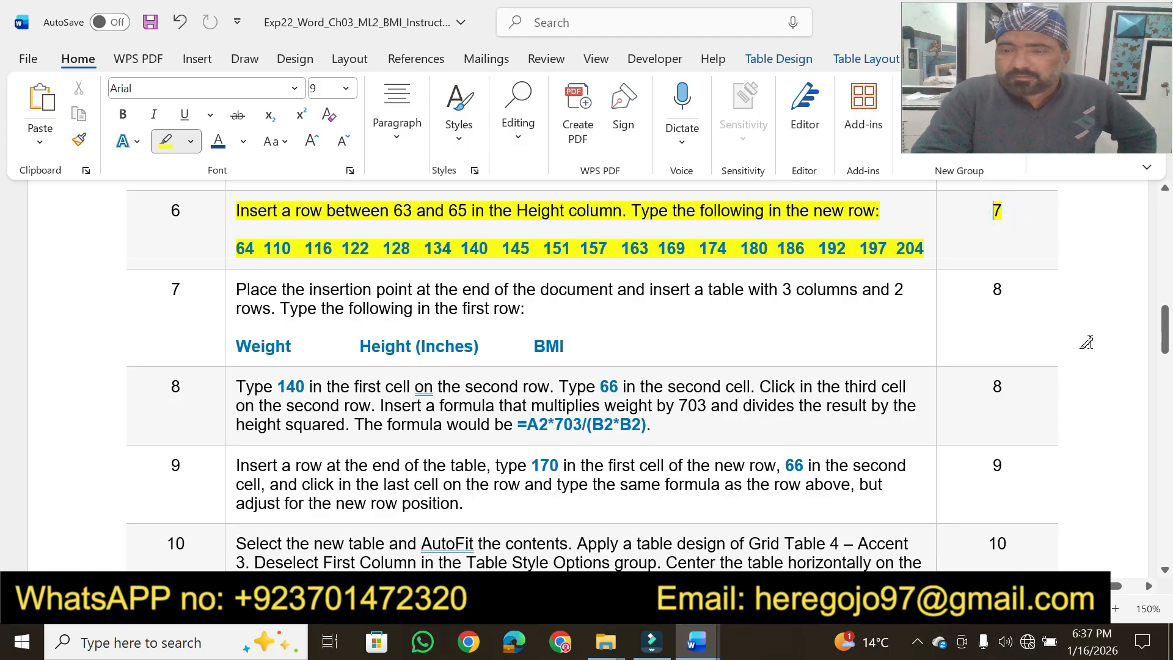
# Highlight step 7's wording on inserting a 3-column, 2-row table, its Weight, Height (Inches) and BMI headings, and its point value in yellow
pyautogui.scroll(-3, 1166, 581)
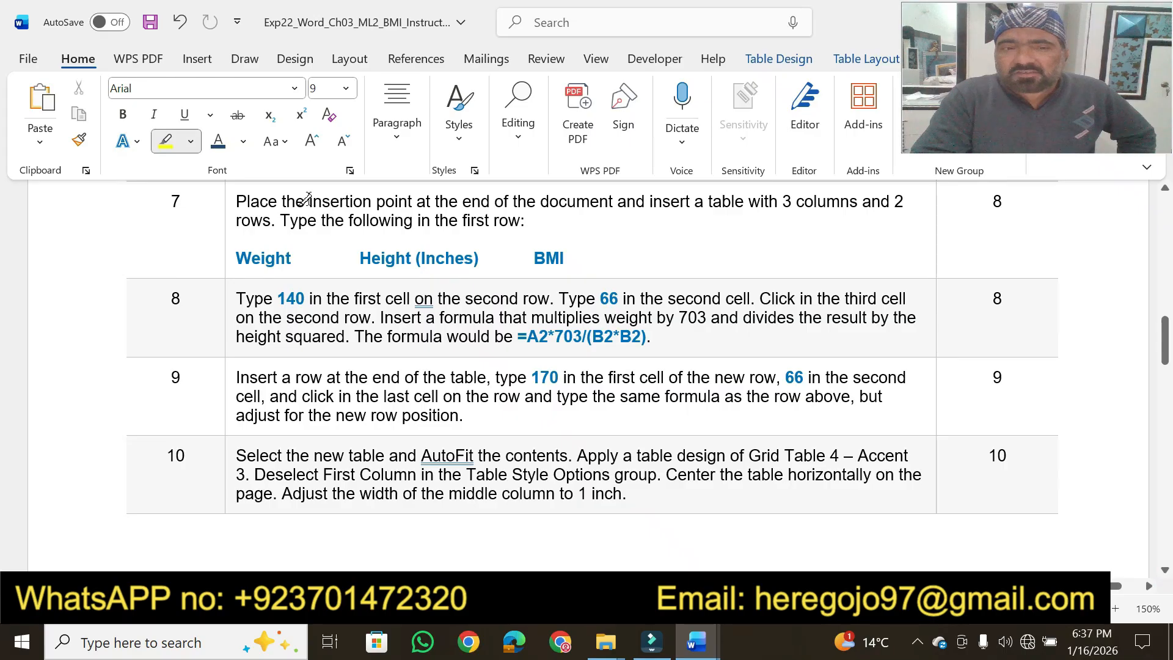
pyautogui.moveTo(312, 198); pyautogui.dragTo(870, 198)
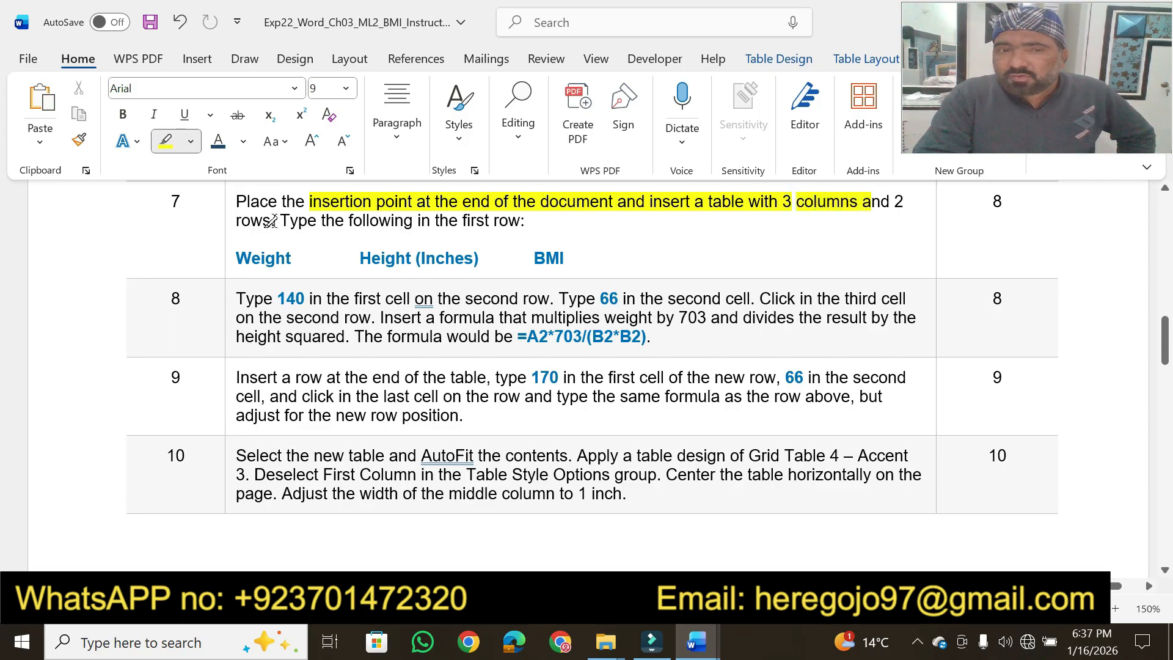
pyautogui.moveTo(259, 220); pyautogui.dragTo(232, 220)
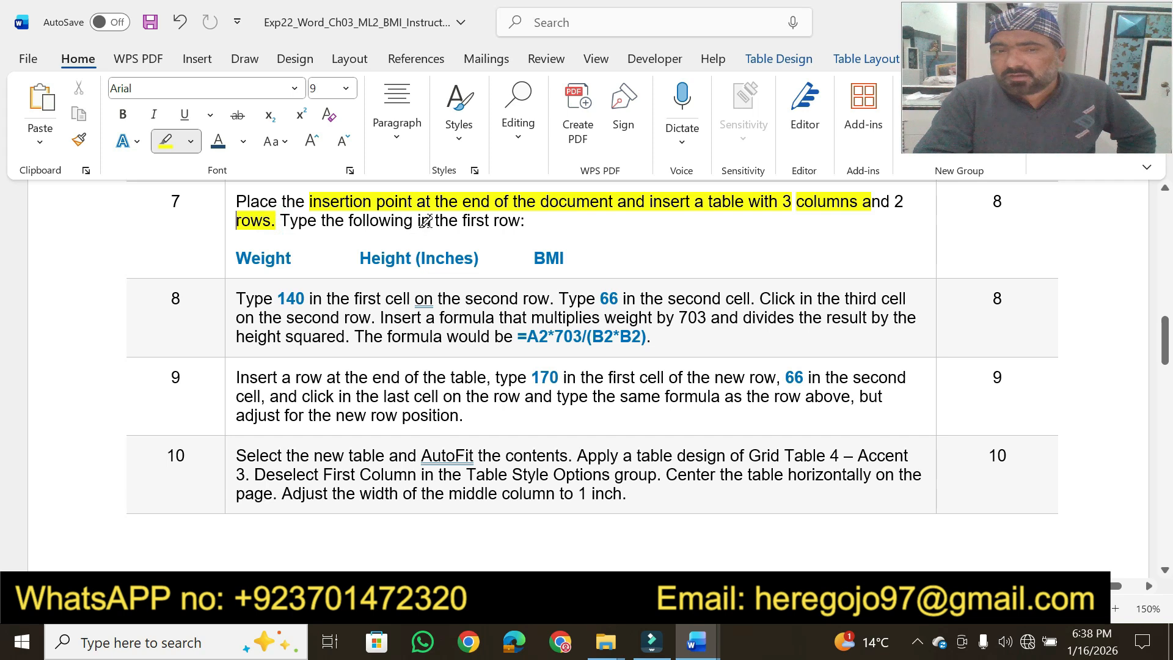
pyautogui.moveTo(428, 218); pyautogui.dragTo(492, 225)
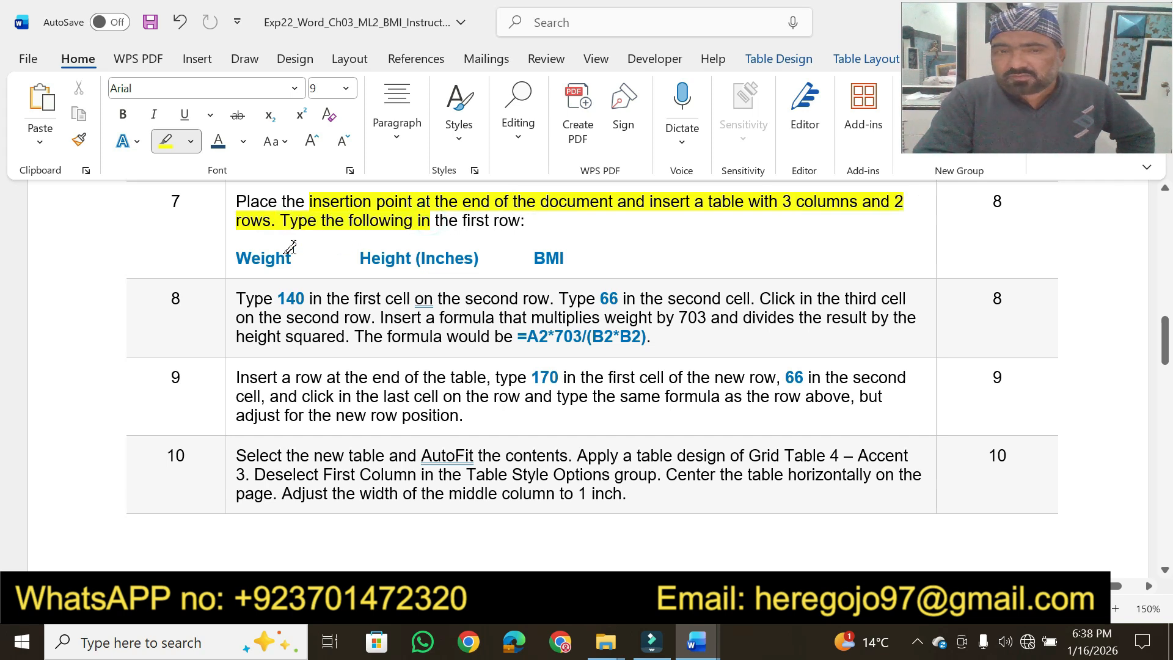
pyautogui.moveTo(234, 254); pyautogui.dragTo(612, 256)
pyautogui.click(1014, 199)
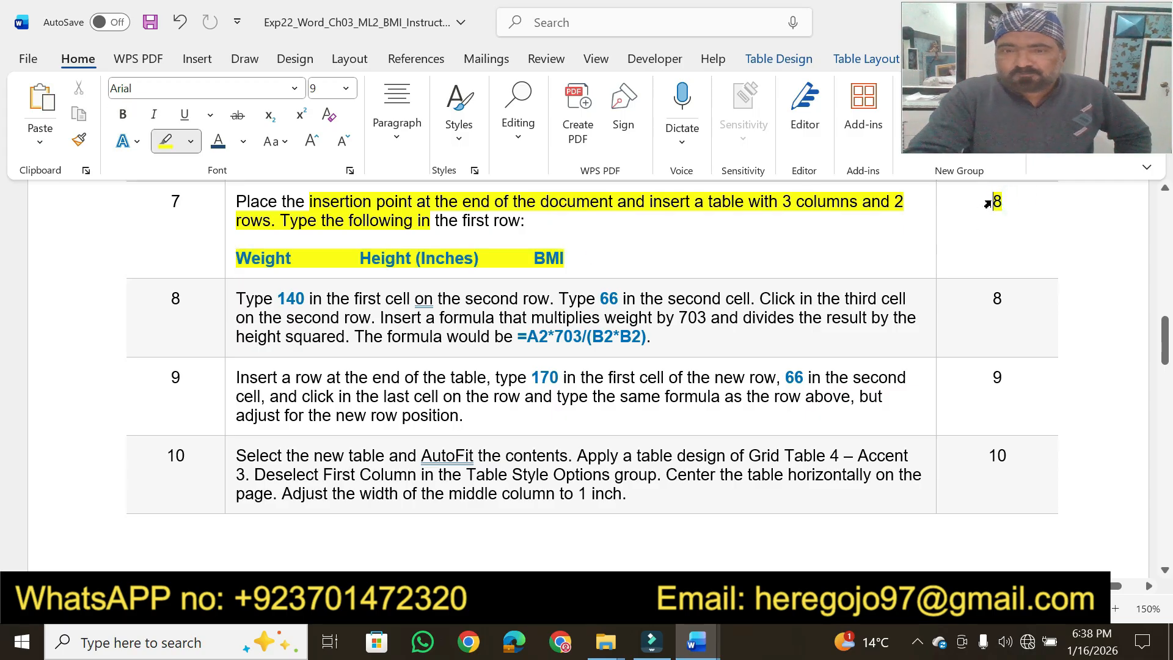
# Review the instructions document from the project description through the highlighted steps to the remaining steps 8 to 10
pyautogui.moveTo(1168, 327); pyautogui.dragTo(1167, 241)
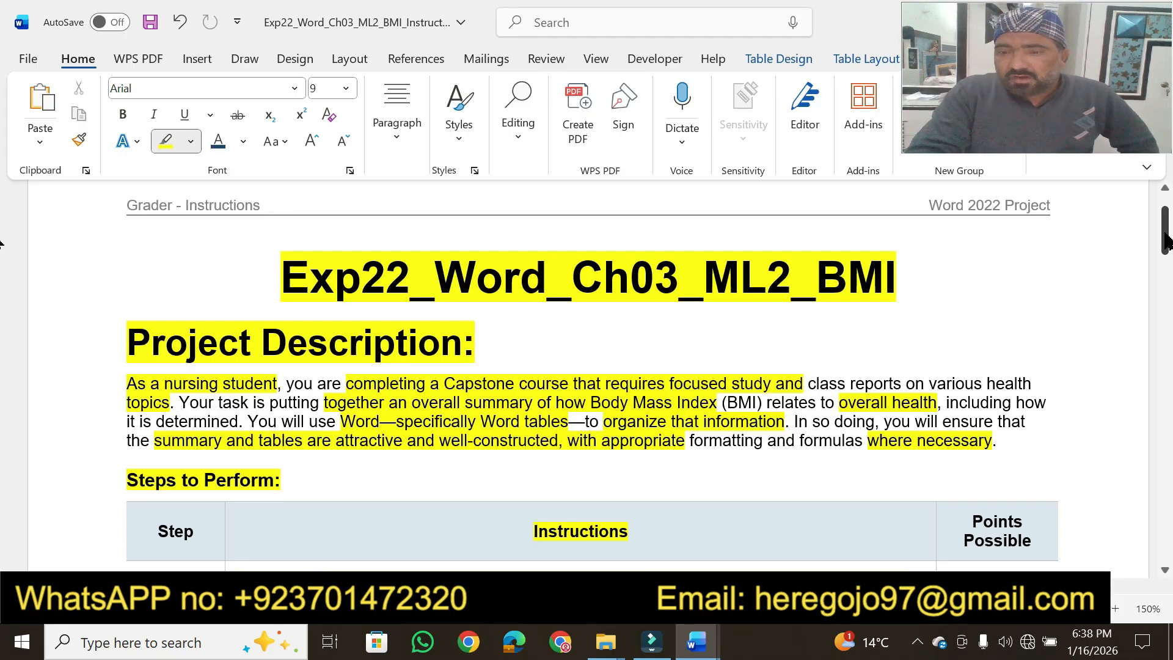
pyautogui.moveTo(1167, 242); pyautogui.dragTo(1167, 295)
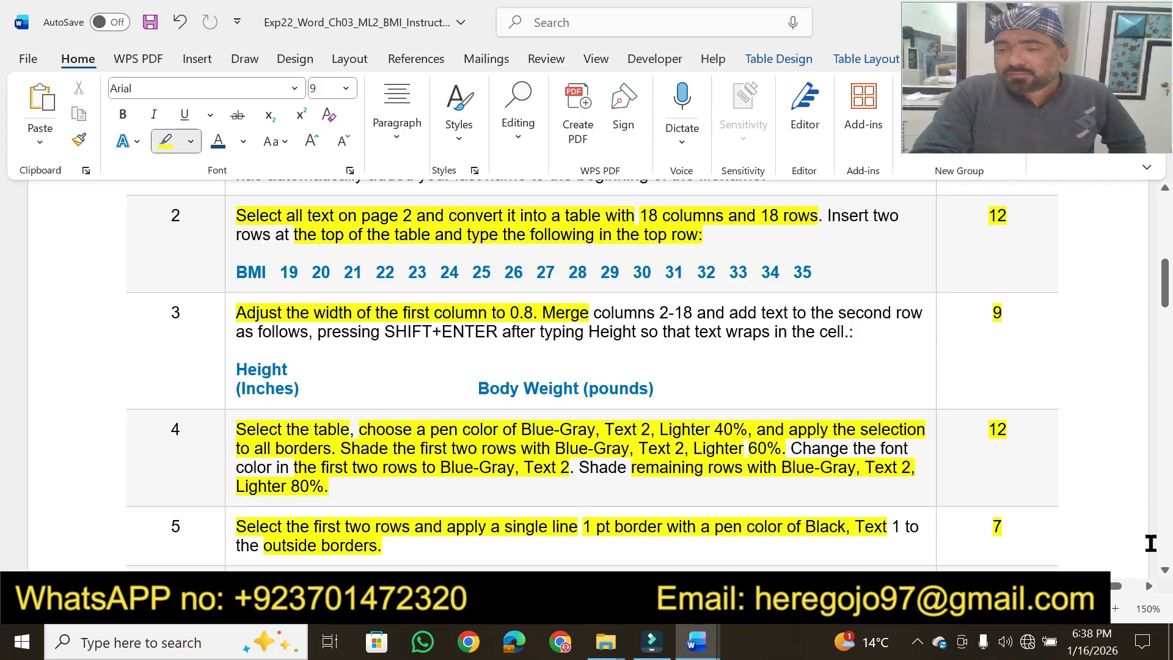
pyautogui.click(1165, 570)
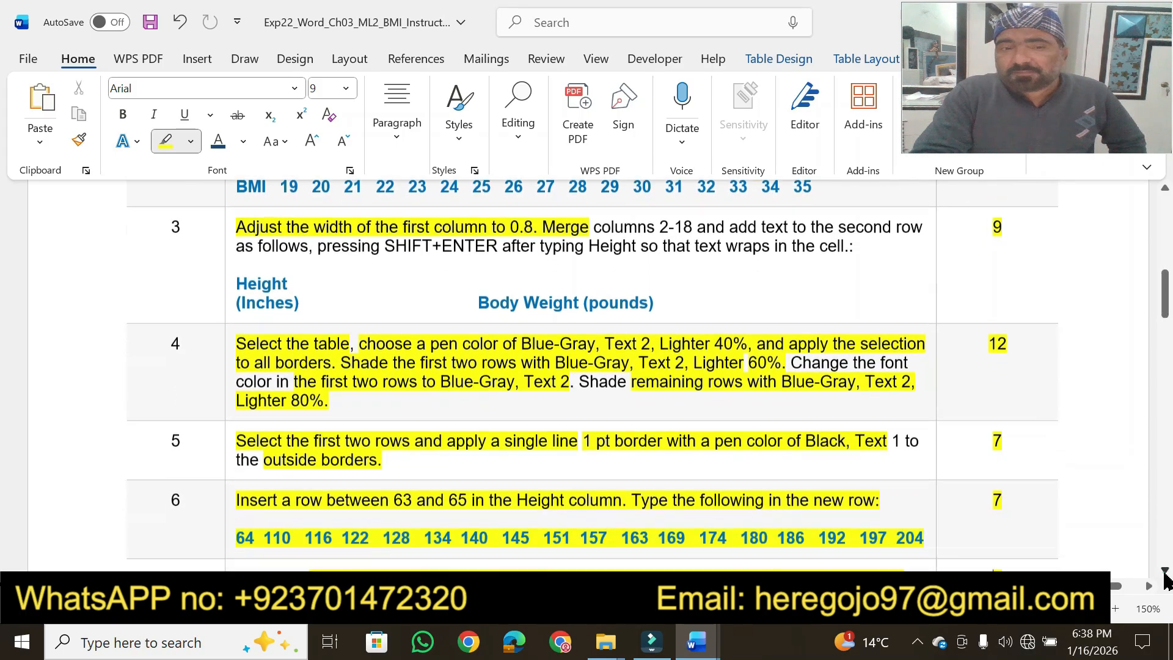
pyautogui.click(1165, 572)
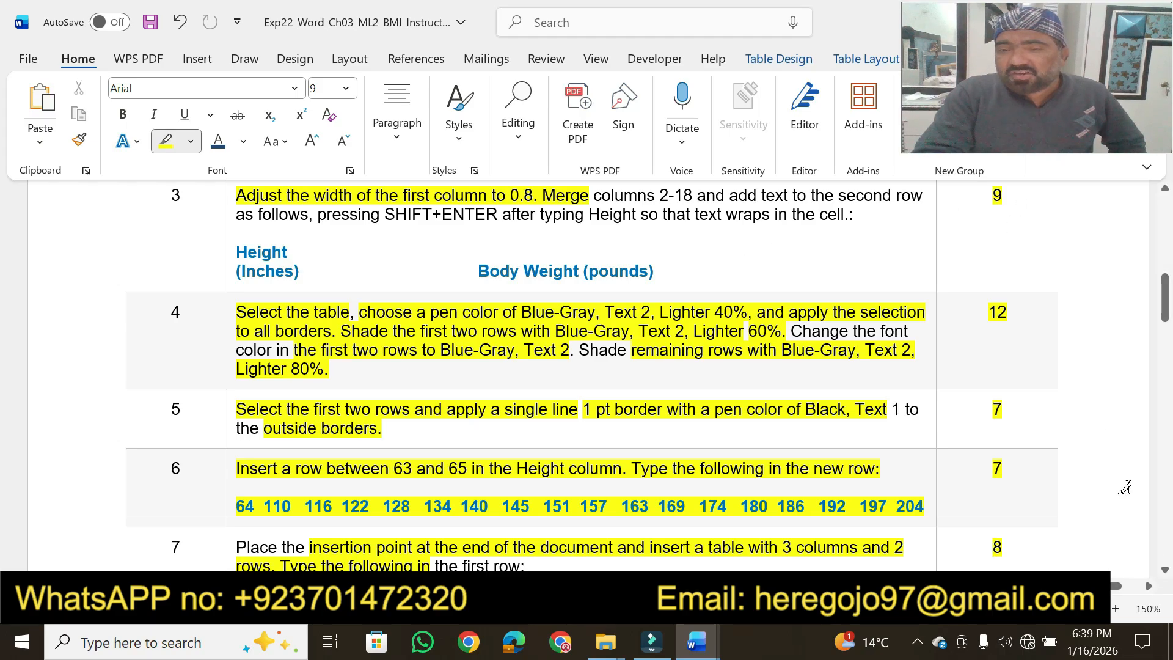
pyautogui.click(1164, 568)
pyautogui.click(1164, 568)
pyautogui.click(1164, 568)
pyautogui.click(1164, 568)
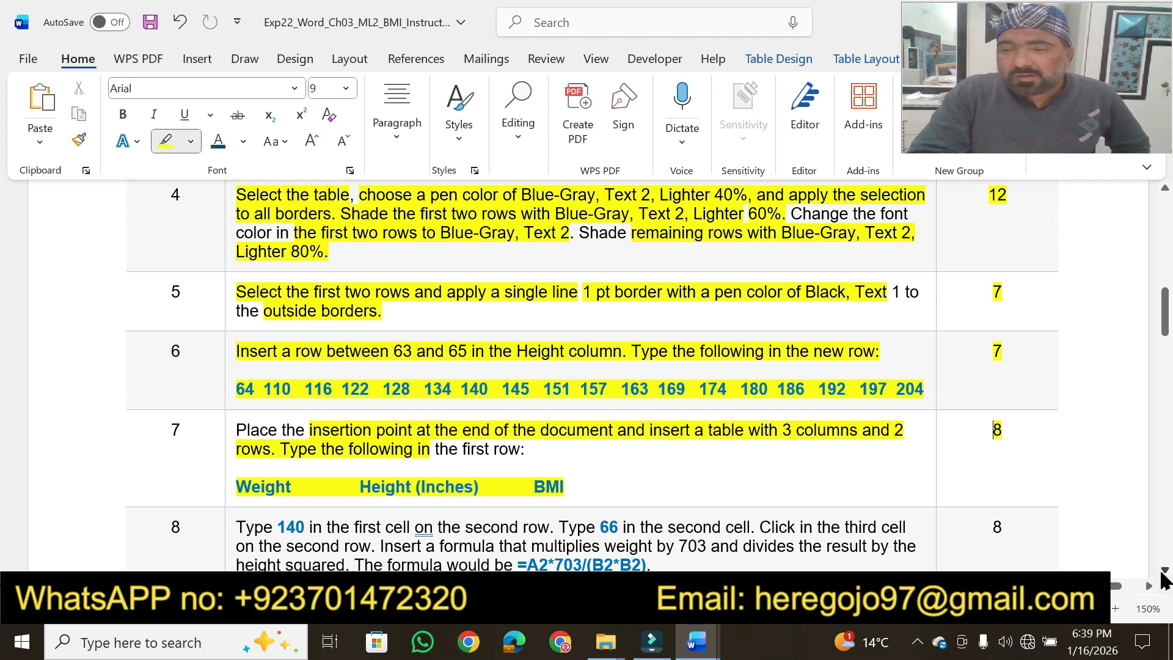
pyautogui.scroll(-1, 1162, 574)
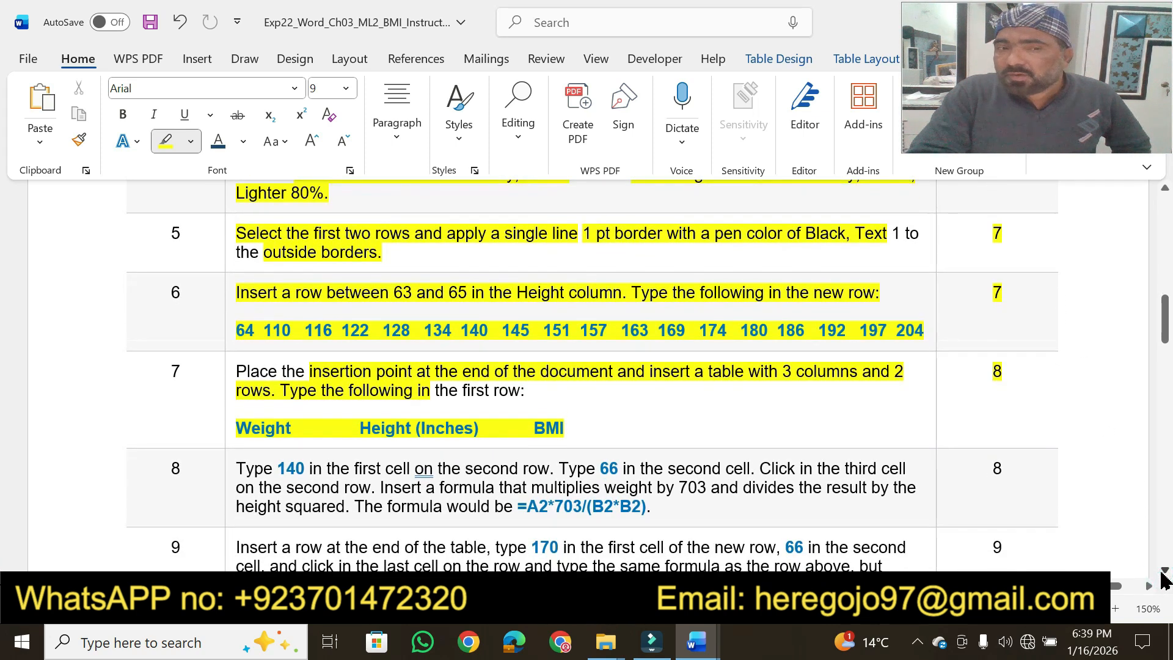
pyautogui.scroll(-3, 1162, 575)
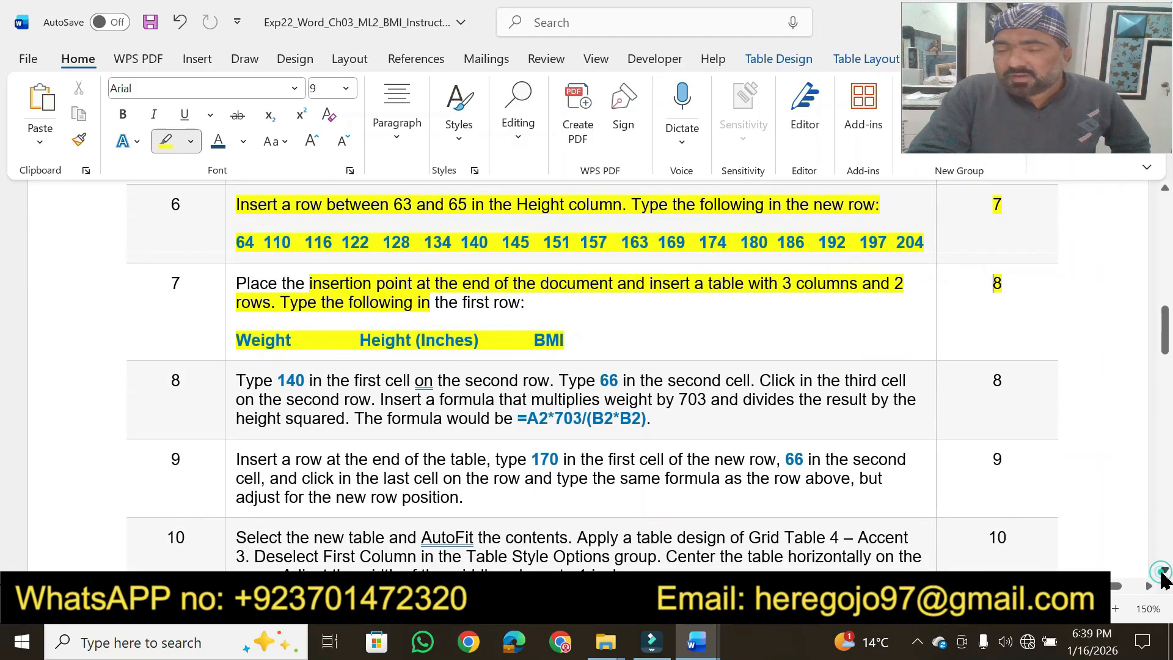
pyautogui.moveTo(1164, 344); pyautogui.dragTo(1165, 254)
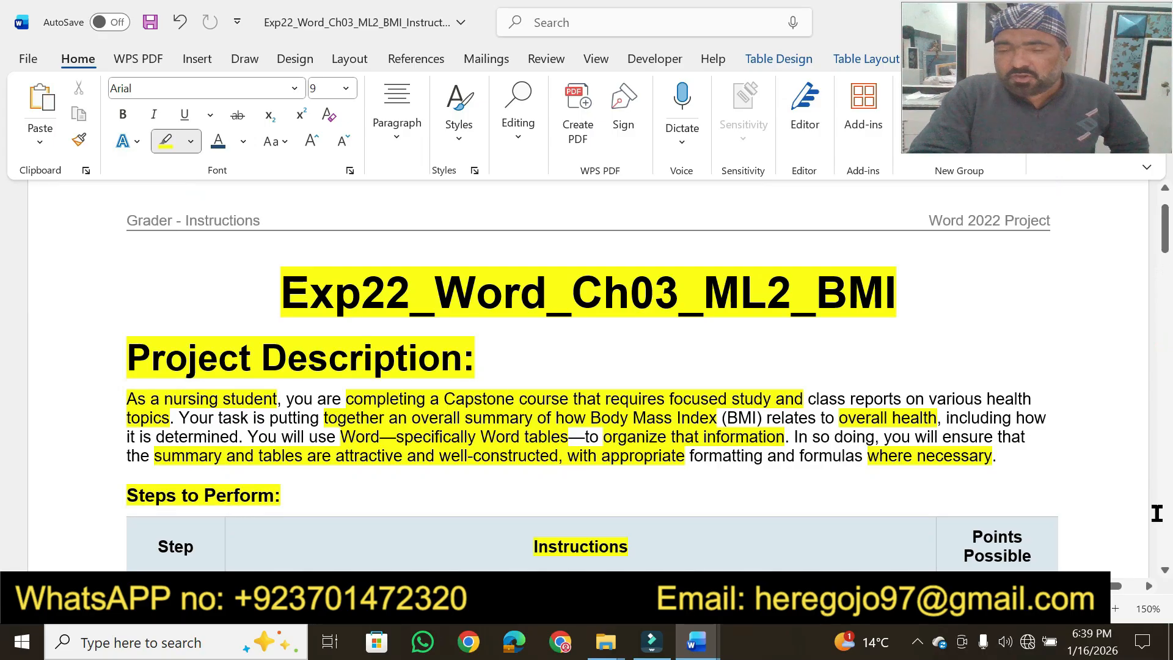
pyautogui.click(1164, 568)
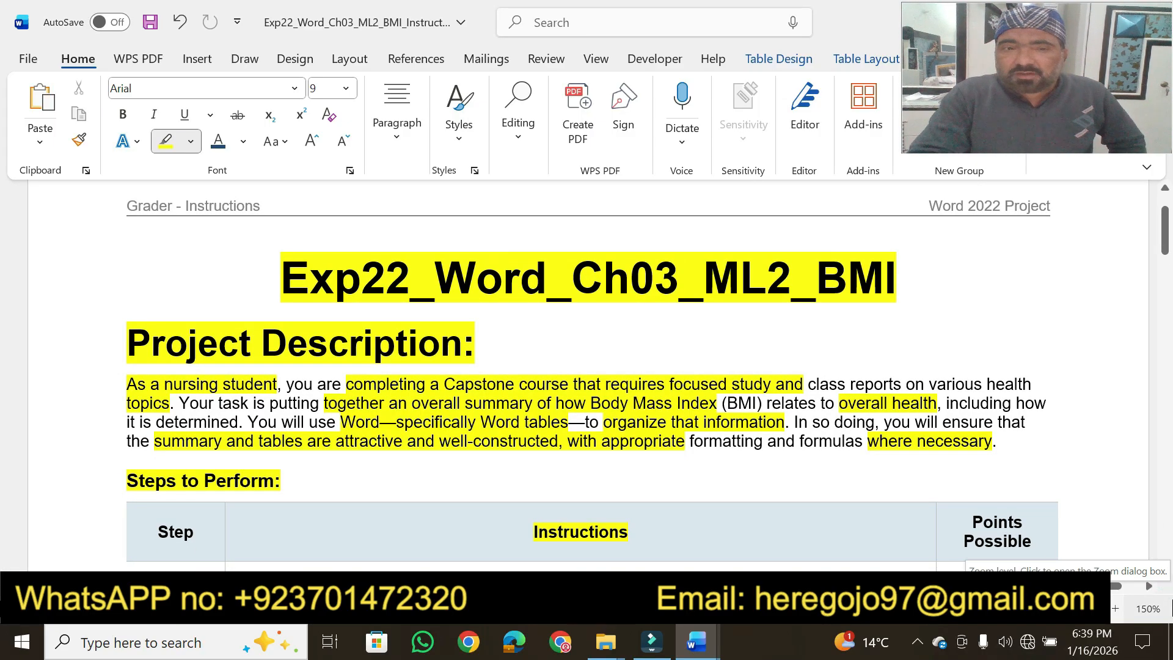